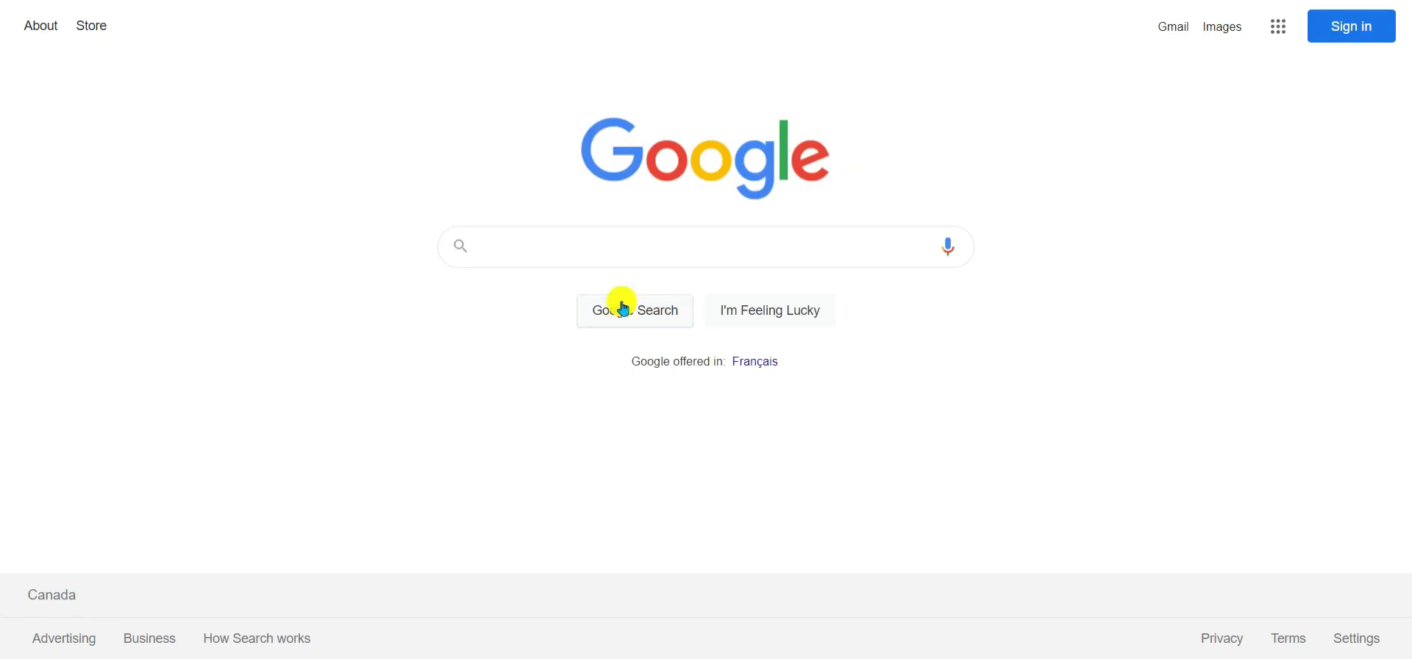
# Search Google for 'self publishing titans' and open the Self Publishing Titans website.
pyautogui.click(612, 254)
pyautogui.write('sel')
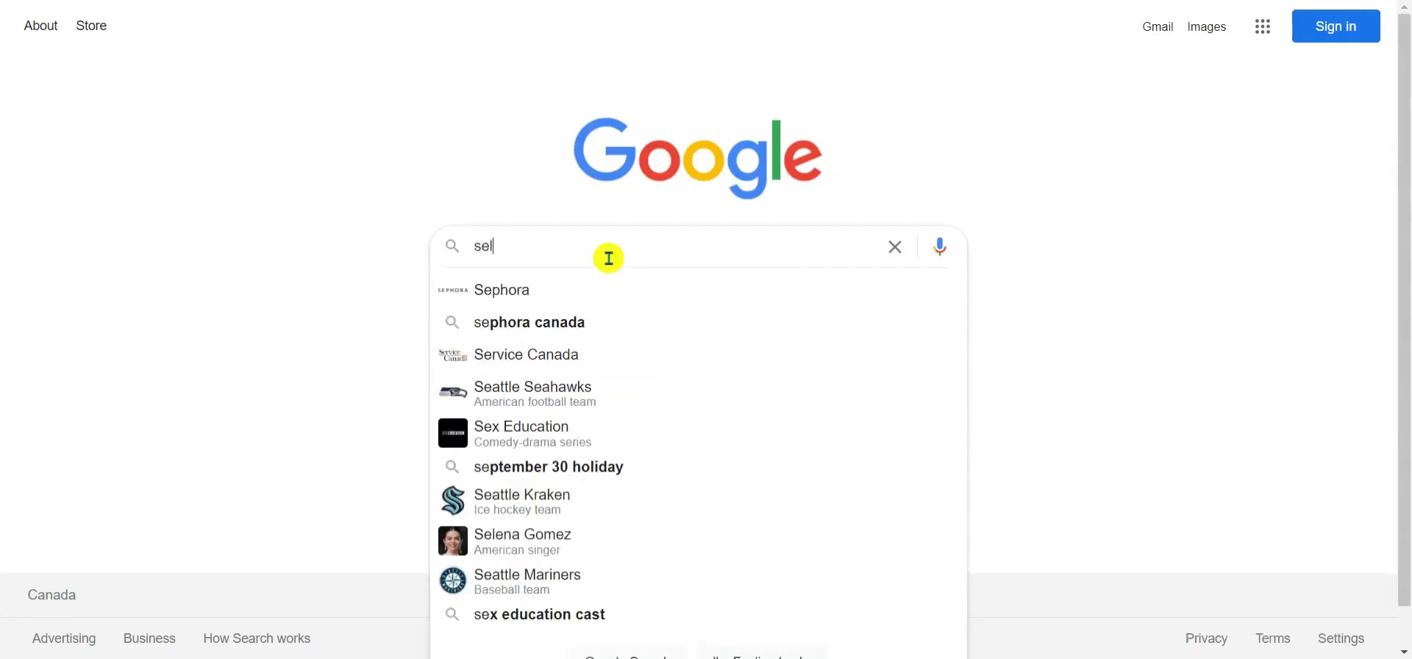
pyautogui.write('f publi')
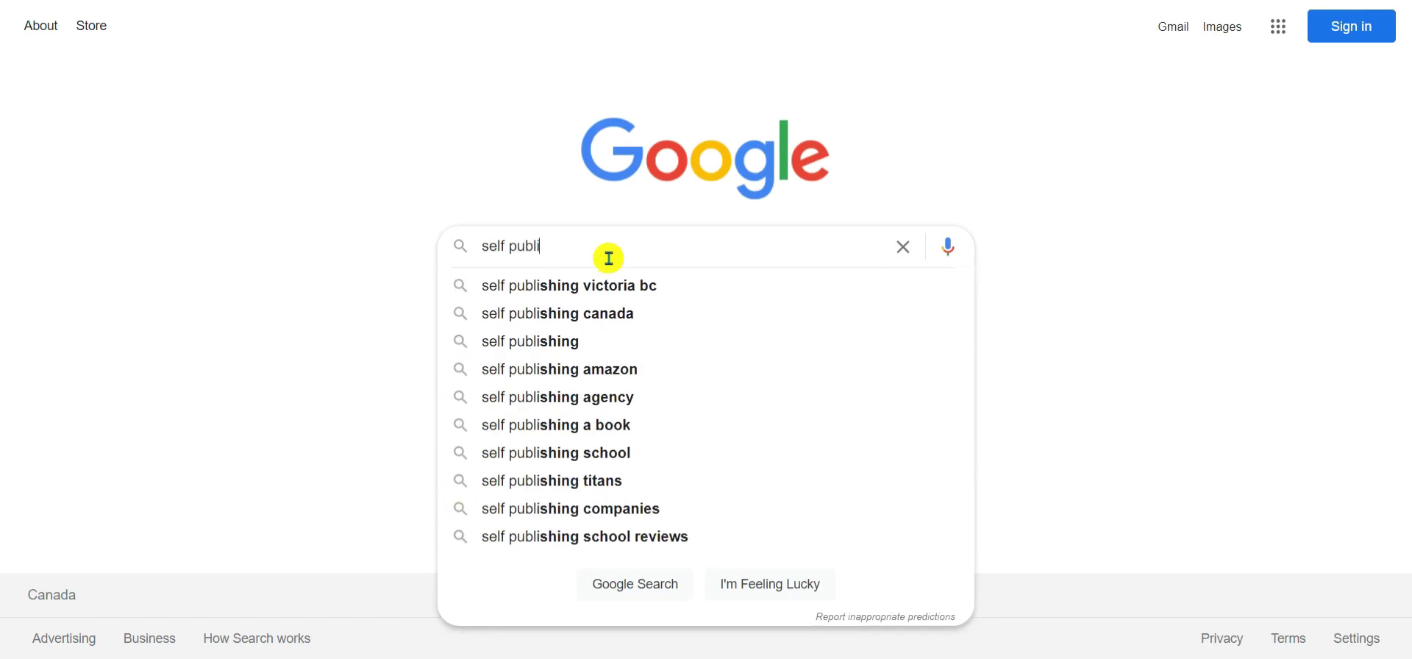
pyautogui.write('shing')
pyautogui.press('BackSpace')
pyautogui.press('BackSpace')
pyautogui.press('BackSpace')
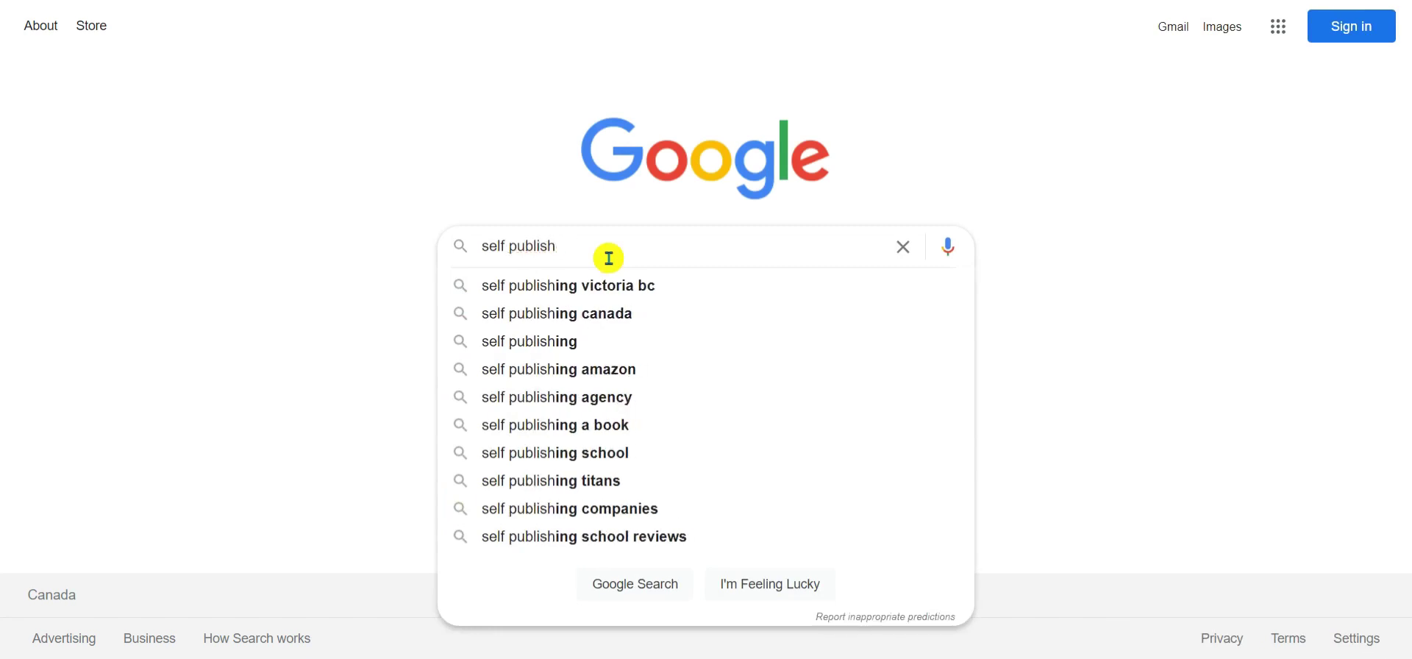
pyautogui.write('ing ti')
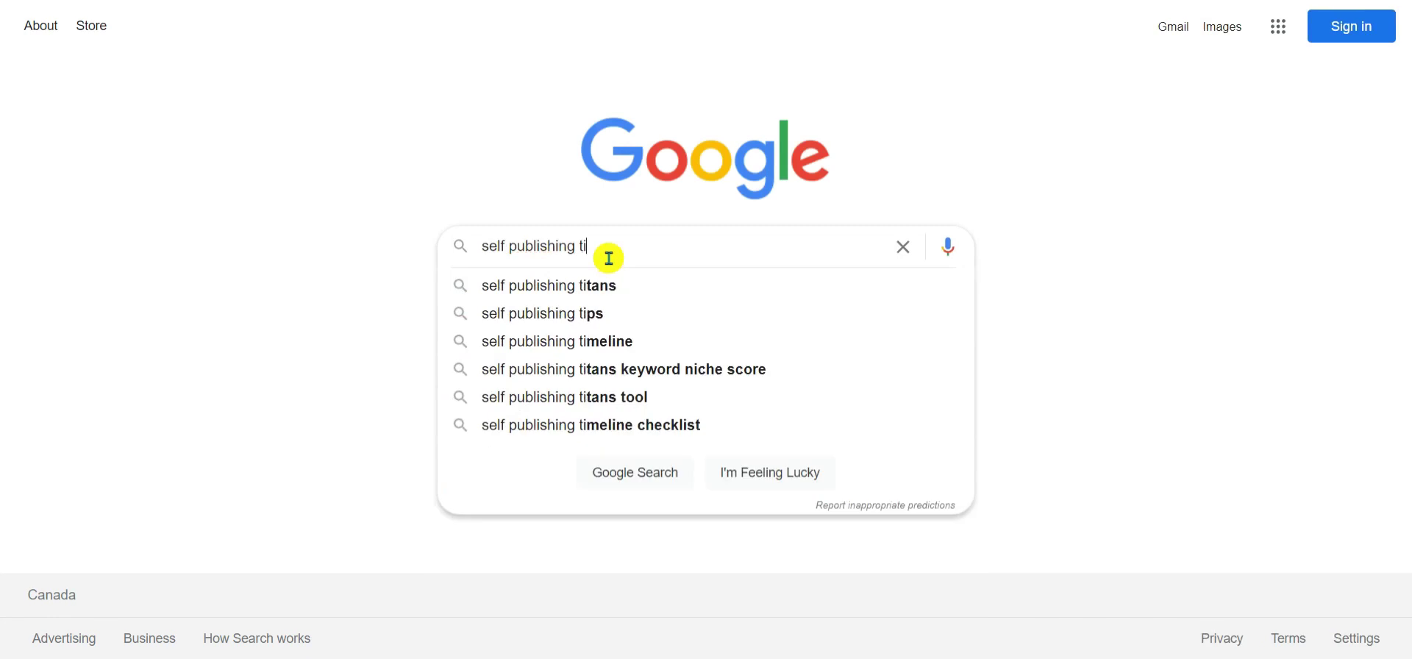
pyautogui.click(595, 284)
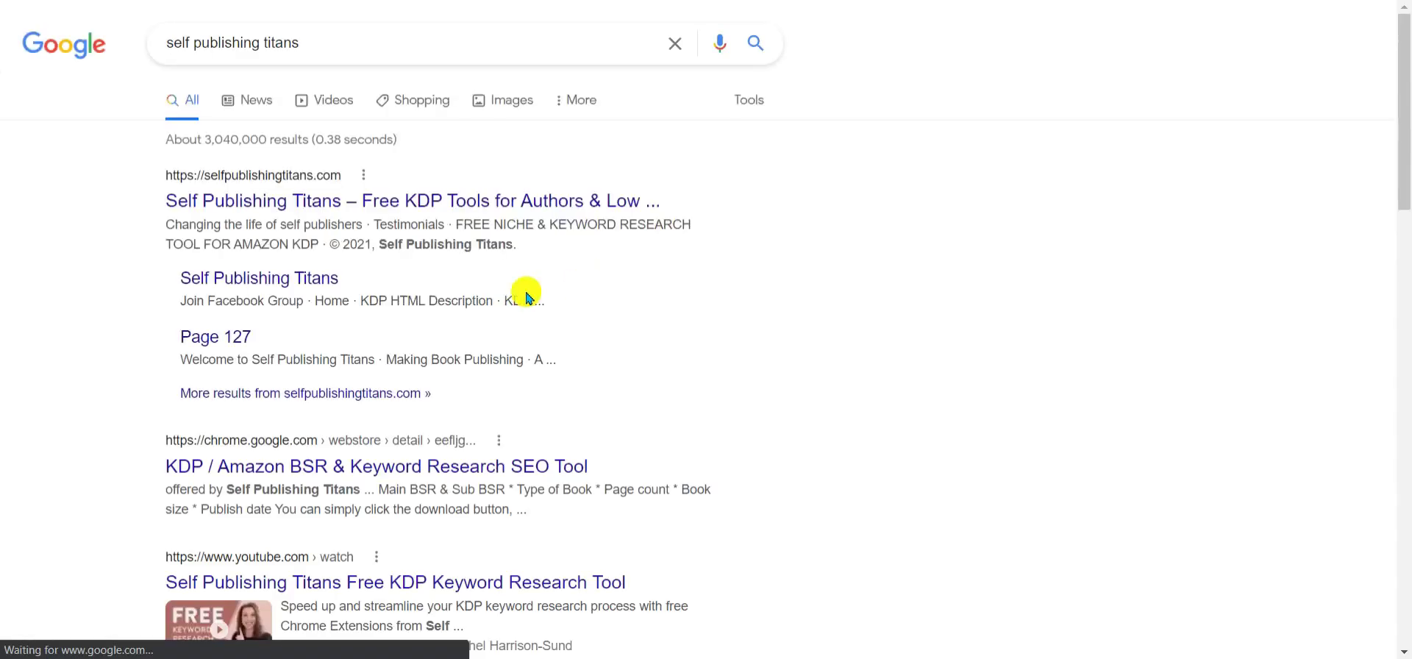
pyautogui.click(274, 211)
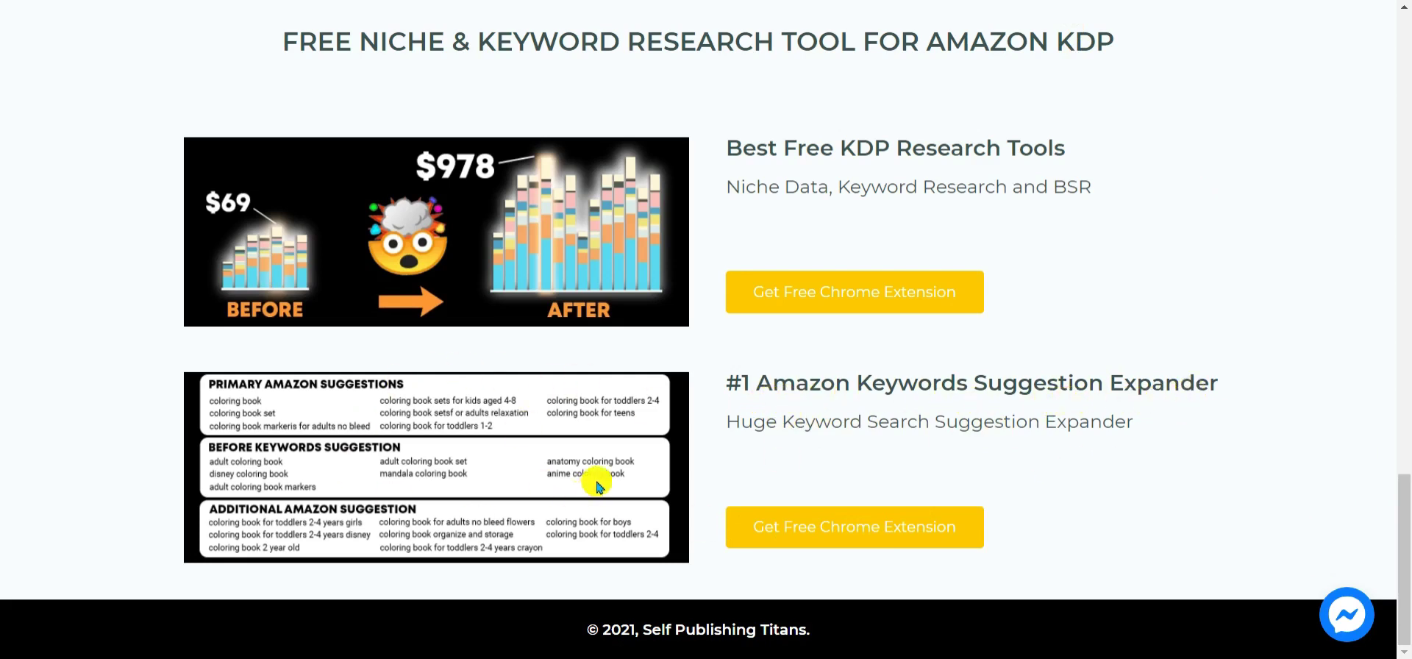
# Open the free keyword suggestions extension's Web Store listing and highlight its name.
pyautogui.click(809, 534)
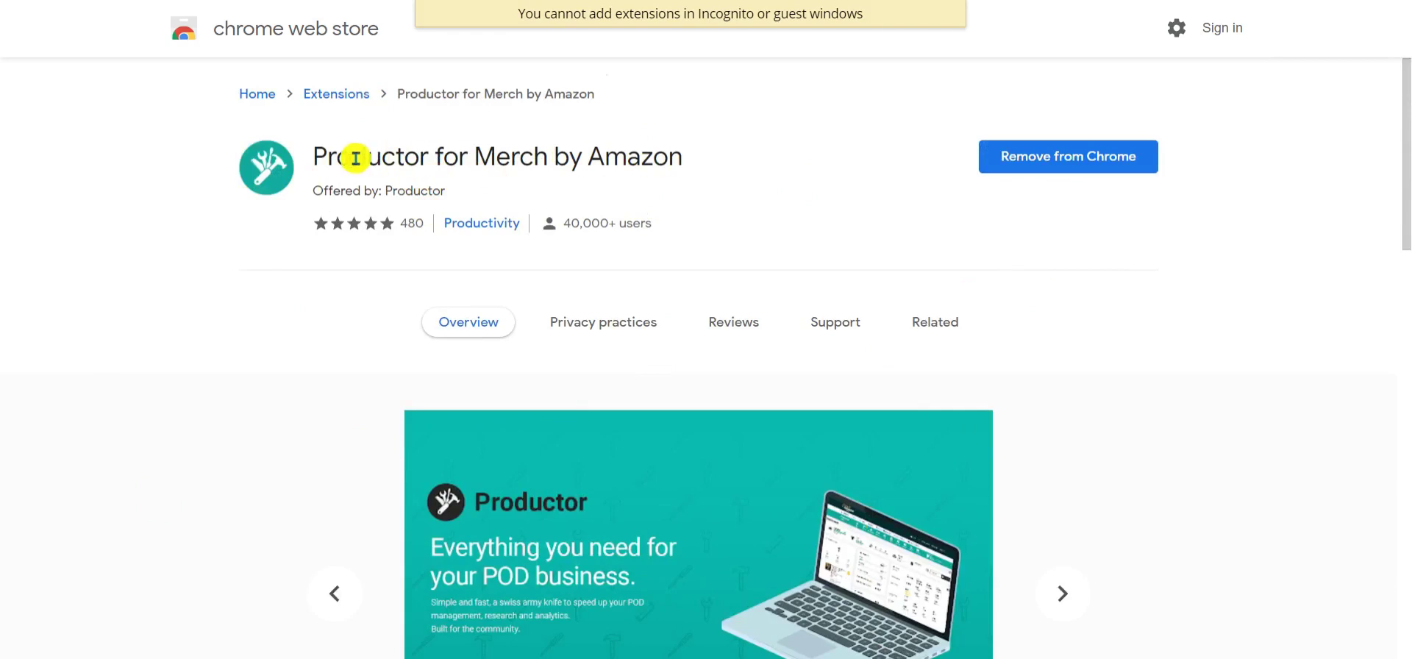
pyautogui.moveTo(315, 154); pyautogui.dragTo(701, 156)
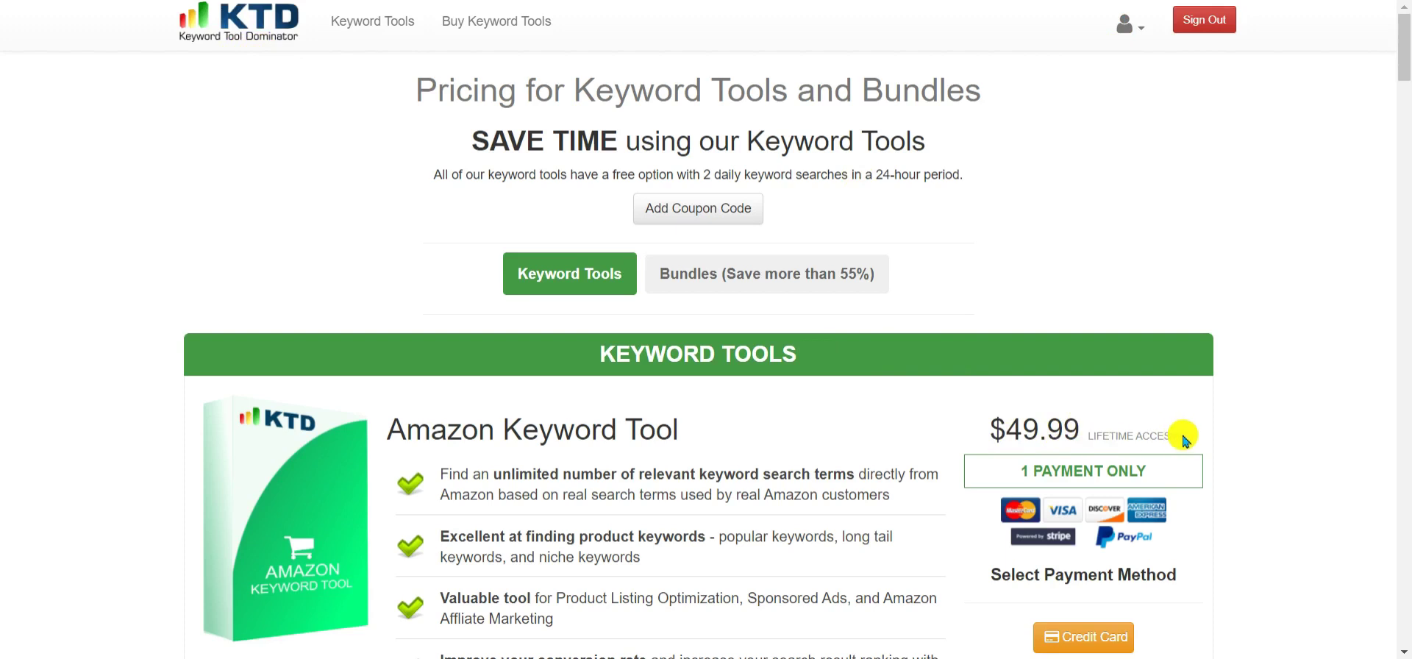
# Highlight the LIFETIME ACCESS note beside the Amazon Keyword Tool's $49.99 price.
pyautogui.moveTo(1184, 435); pyautogui.dragTo(1102, 435)
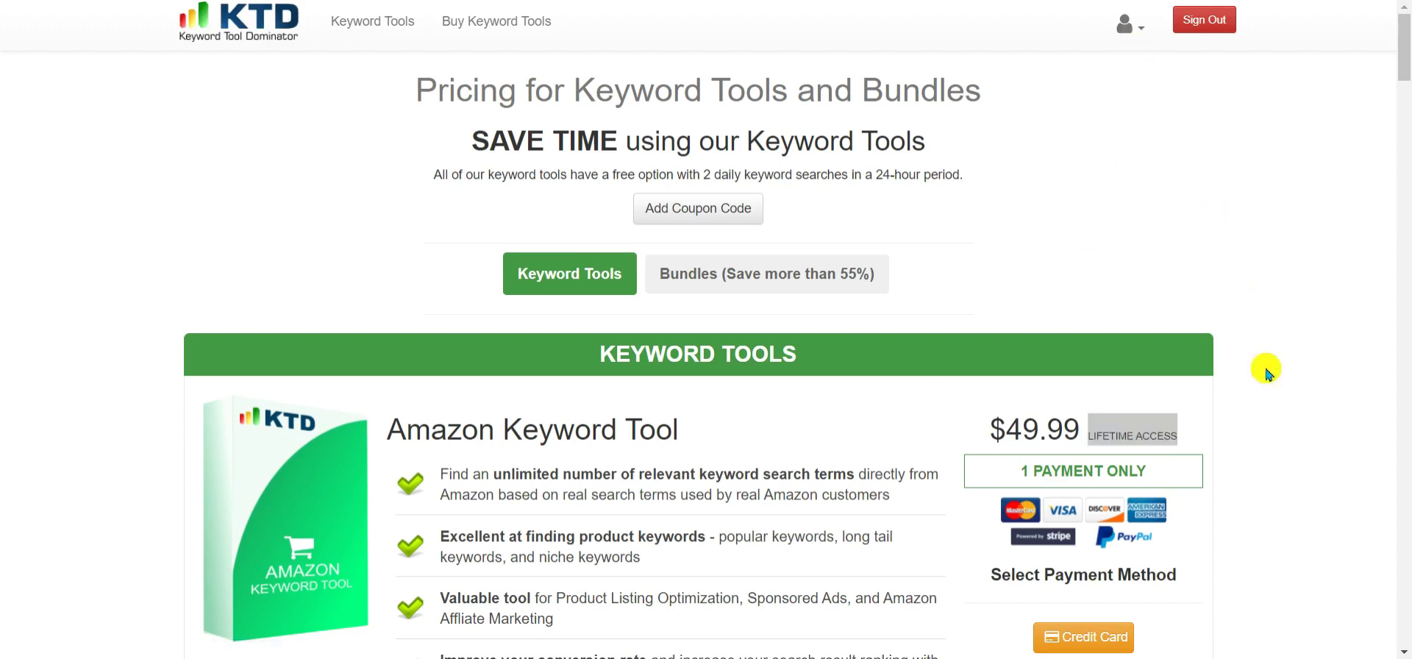
pyautogui.click(1198, 427)
pyautogui.moveTo(1090, 436); pyautogui.dragTo(1184, 436)
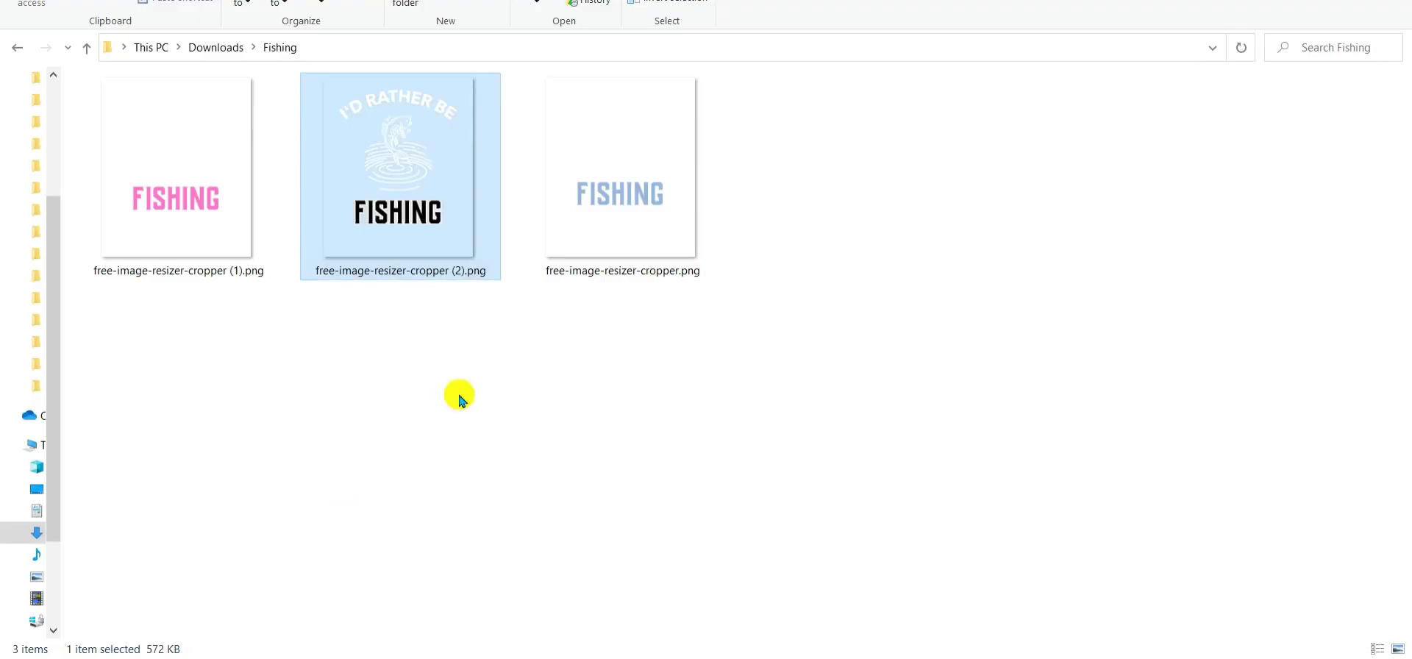
# Preview the I'd rather be fishing design image, then switch to the Amazon page.
pyautogui.doubleClick(401, 151)
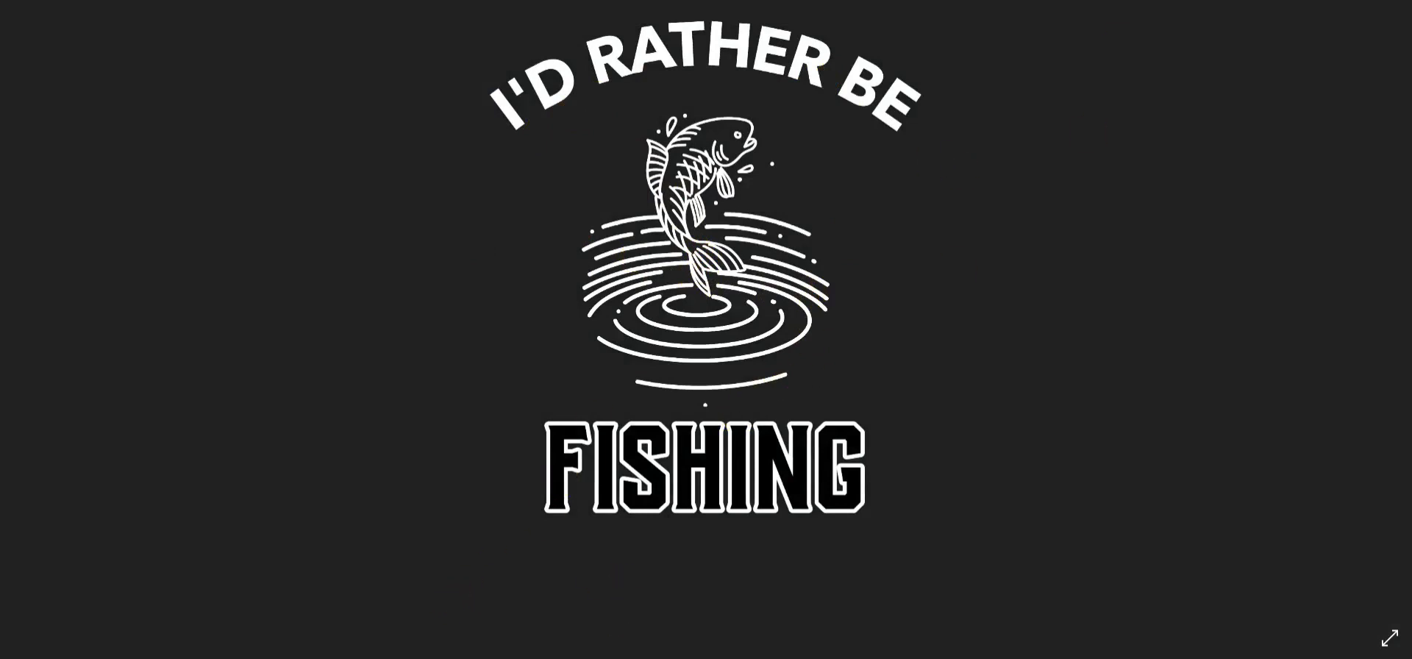
pyautogui.moveTo(615, 650)
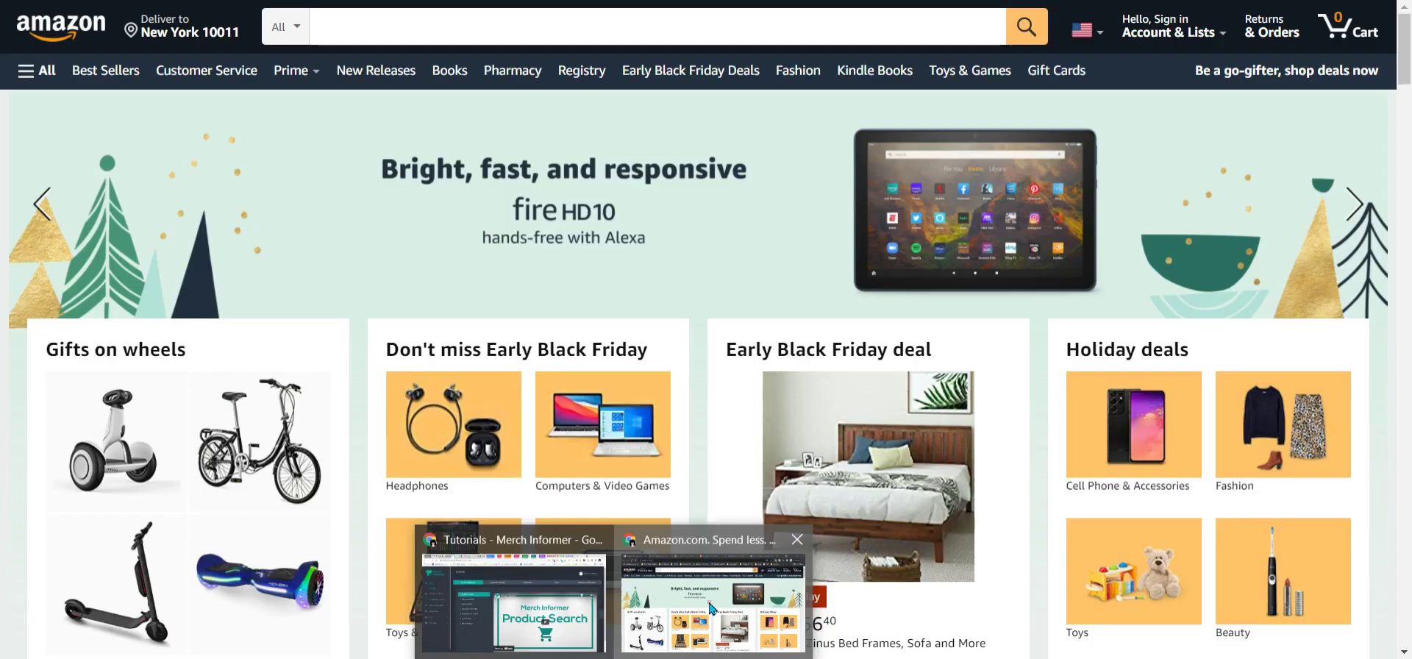
pyautogui.click(704, 610)
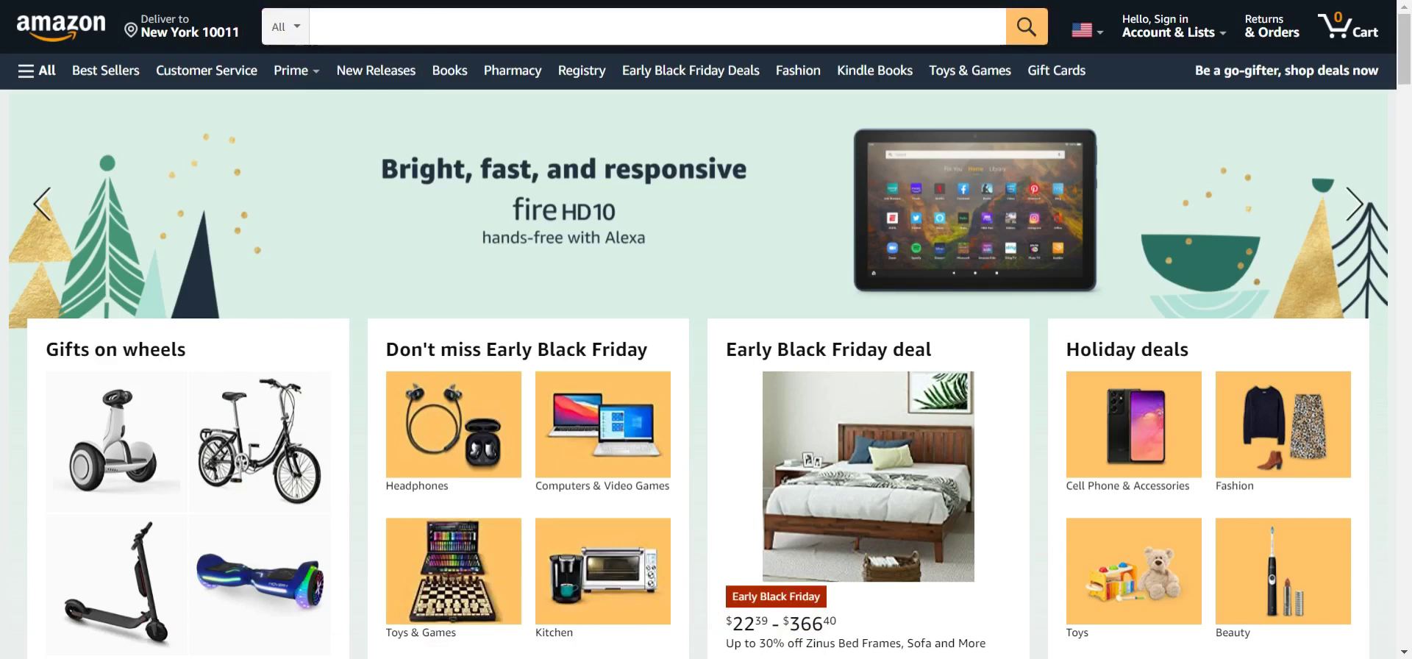
# Enter 'i'd rather be fishing' in Amazon's search box to see suggestions like socks, mug, shirt.
pyautogui.click(425, 28)
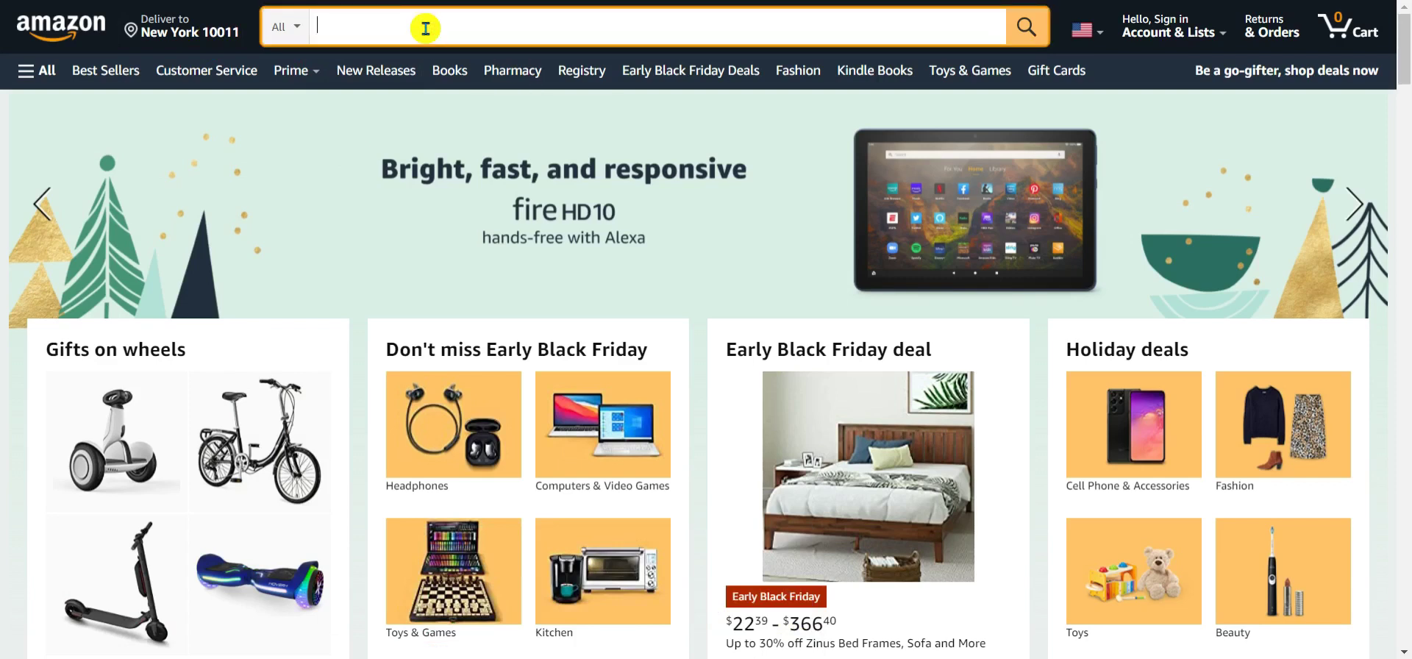
pyautogui.write("i'd ")
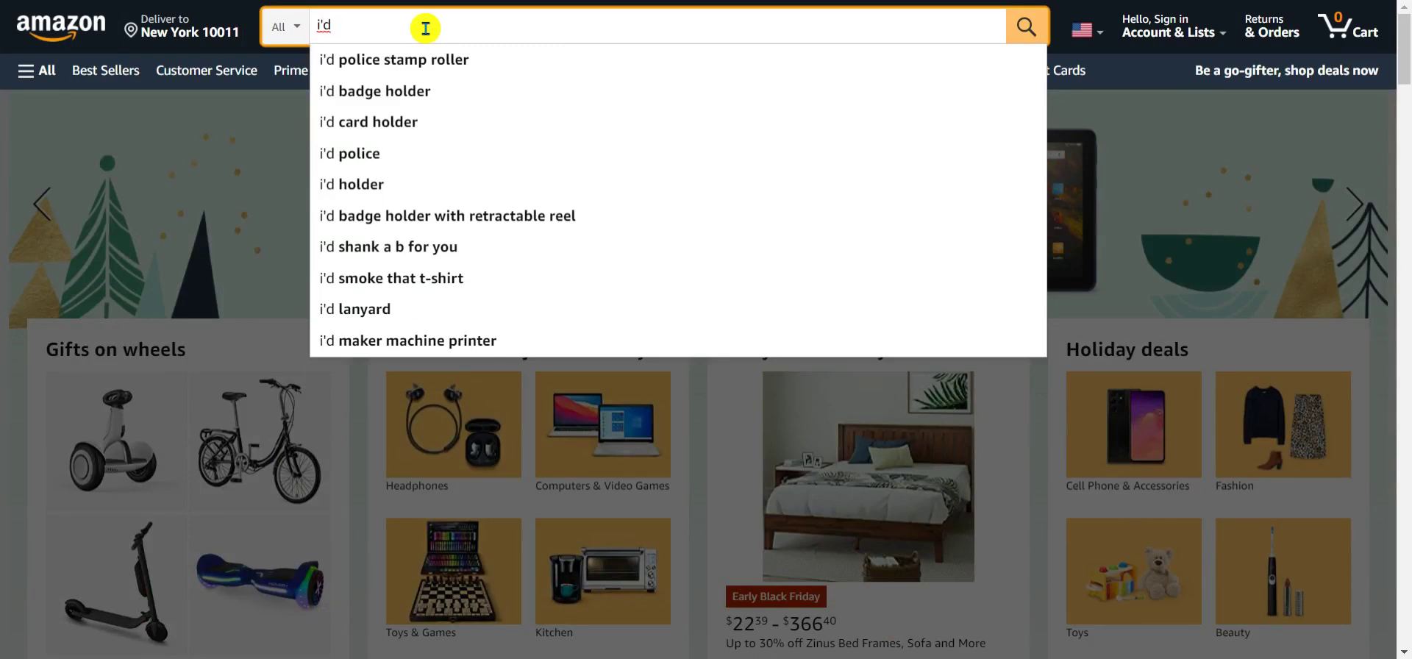
pyautogui.write('rather be')
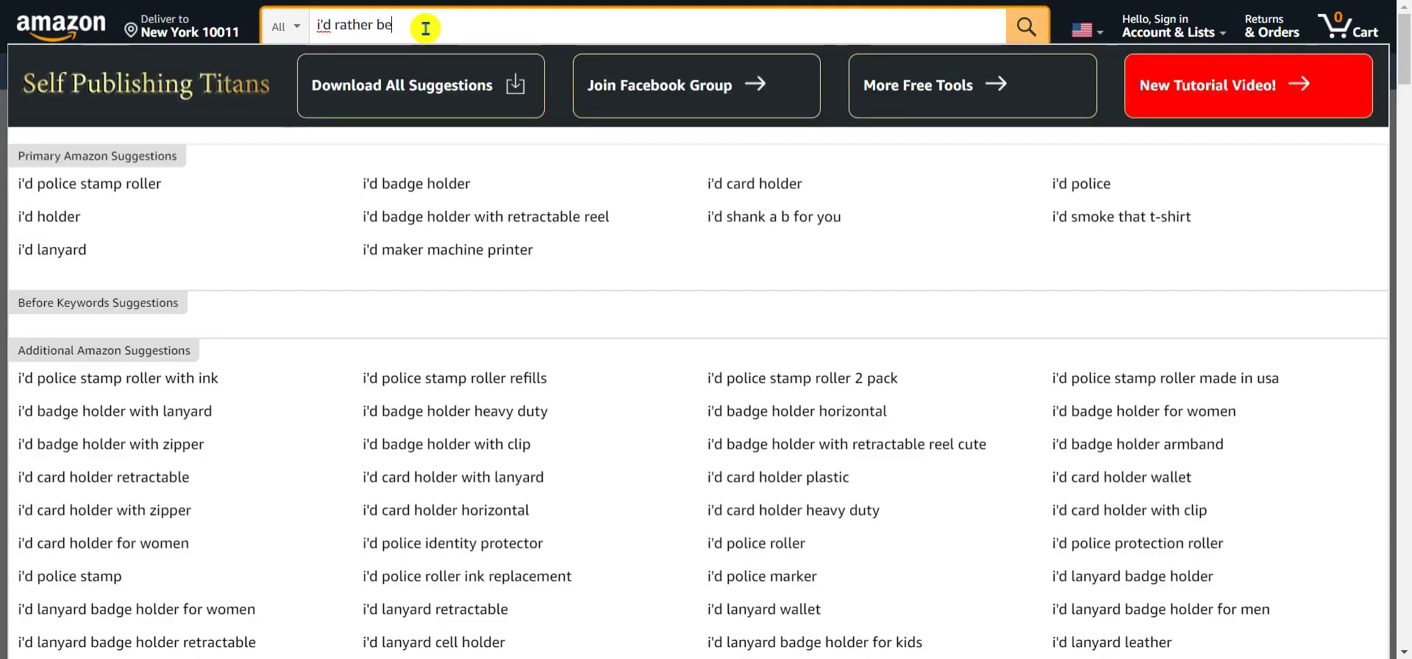
pyautogui.write(' f')
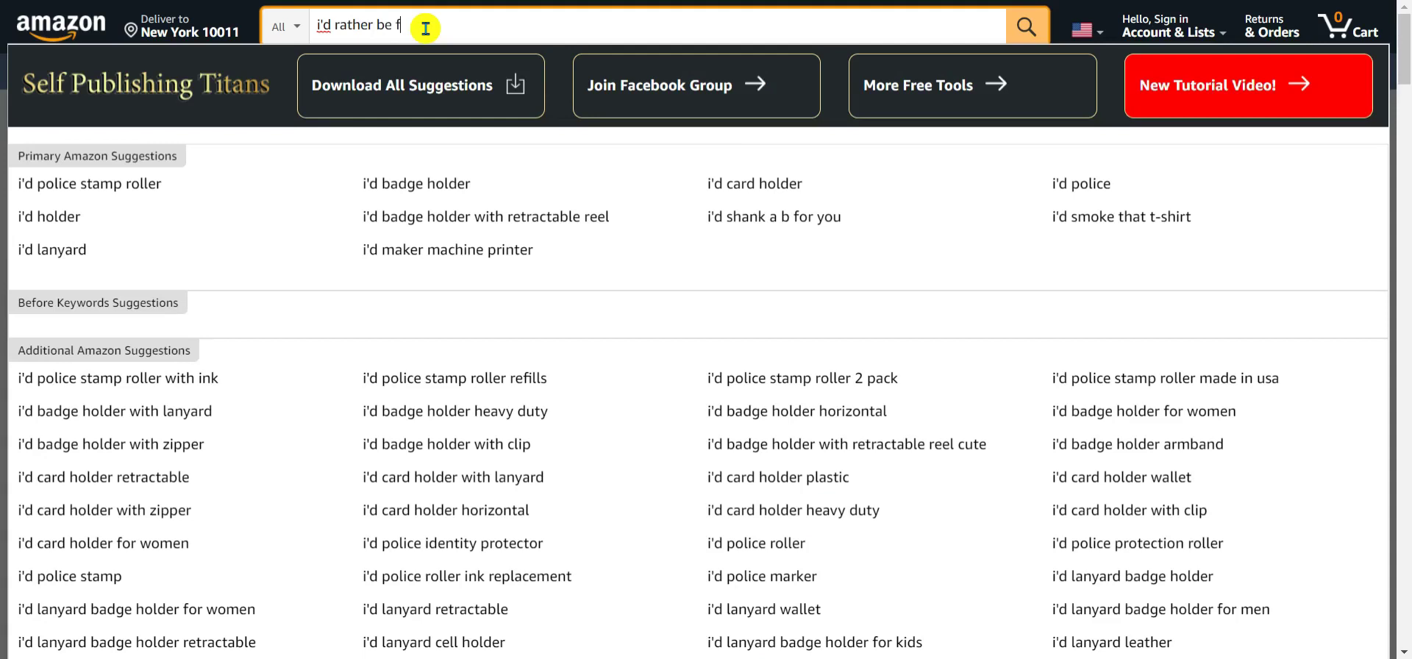
pyautogui.write('ishing')
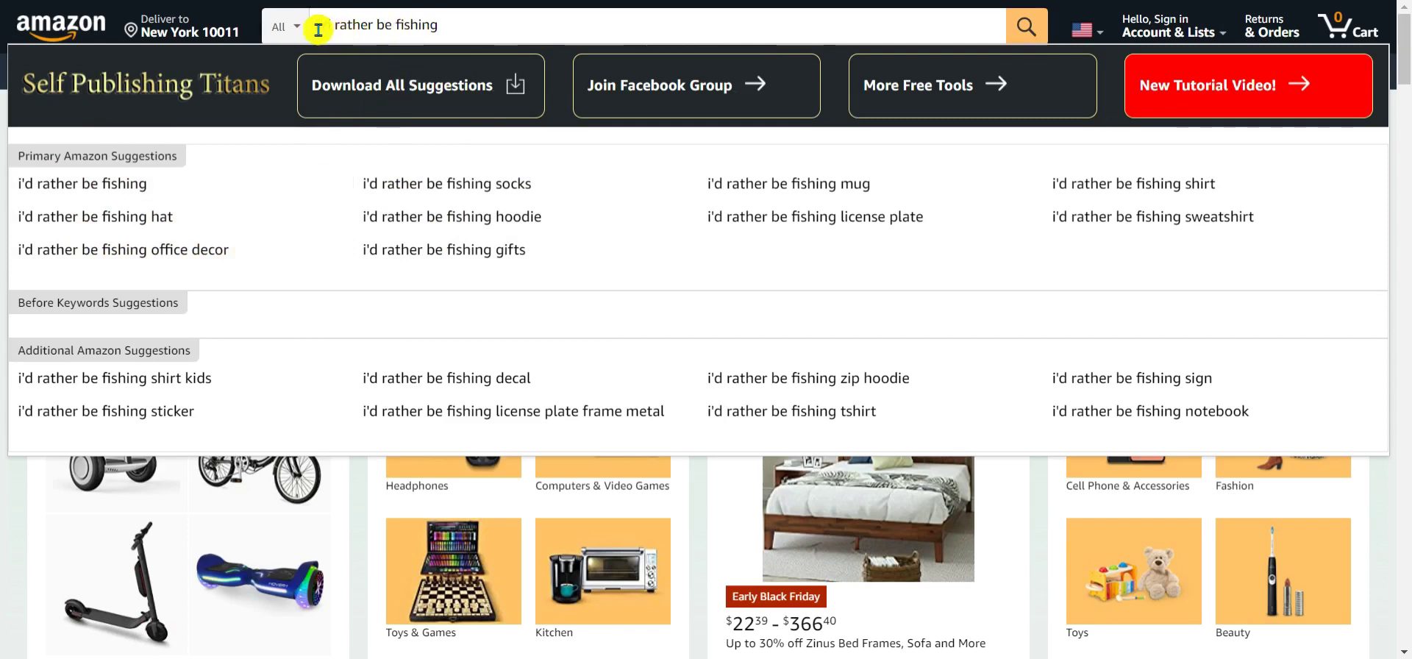
pyautogui.moveTo(319, 25); pyautogui.dragTo(441, 24)
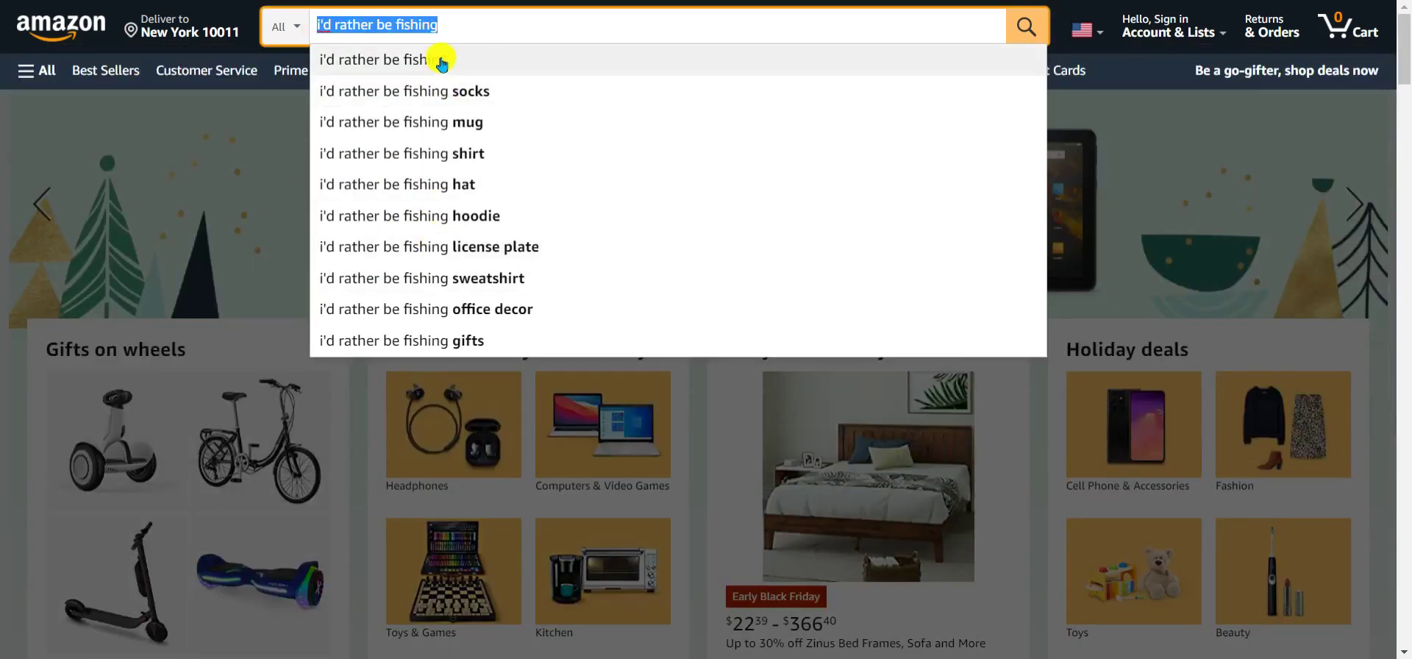
pyautogui.click(485, 24)
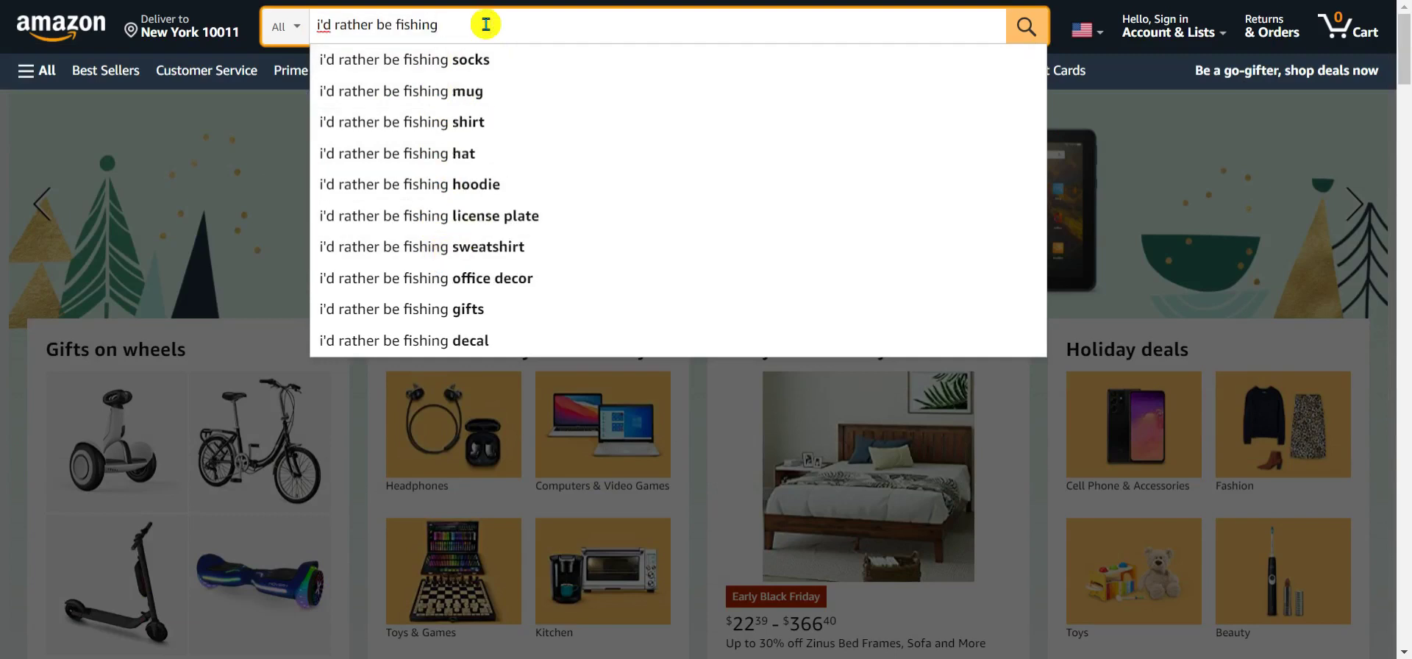
# Refresh the full keyword suggestions and copy 'i'd rather be fishing' into the Word document.
pyautogui.press('BackSpace')
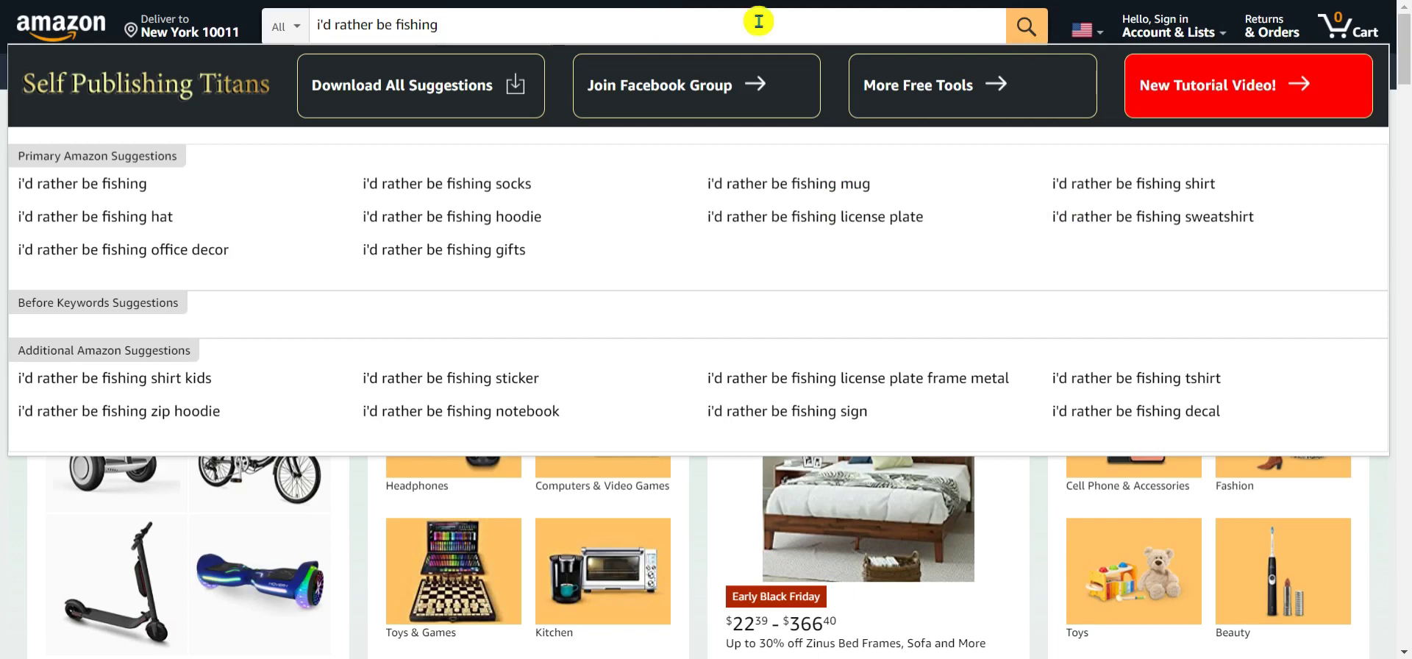
pyautogui.moveTo(468, 24); pyautogui.dragTo(315, 24)
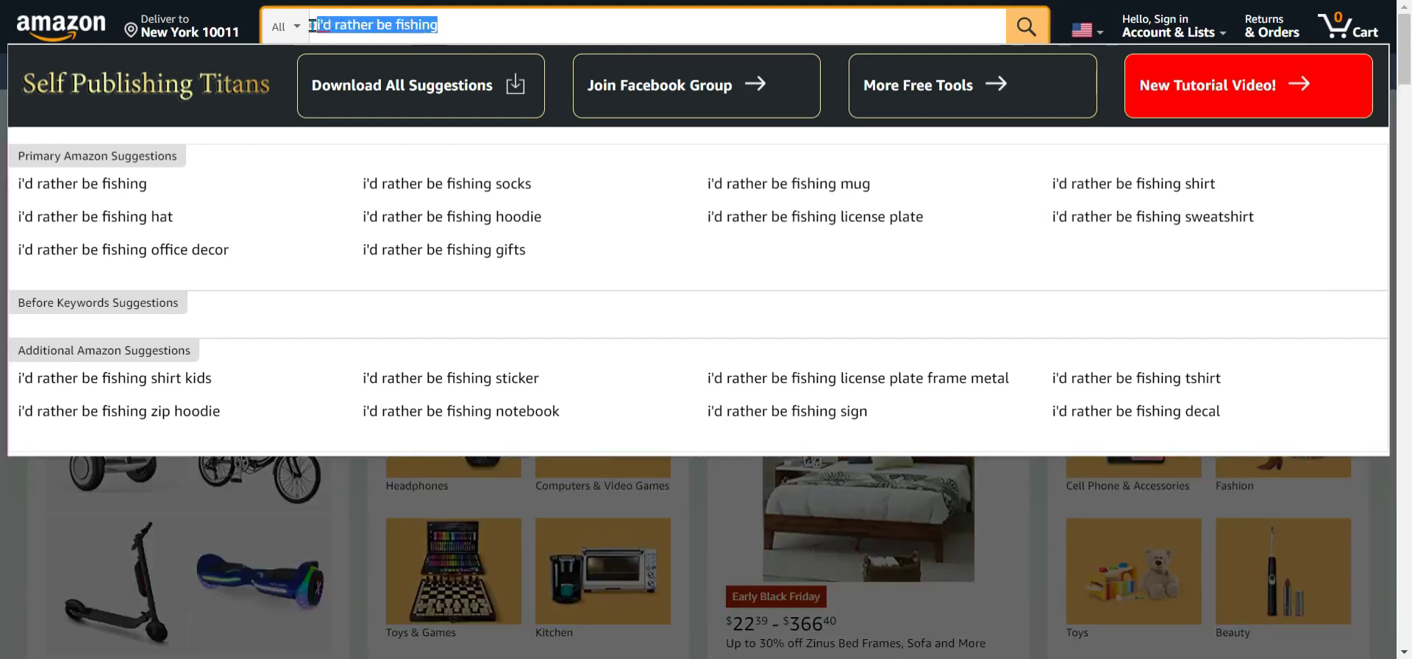
pyautogui.rightClick(361, 28)
pyautogui.click(412, 99)
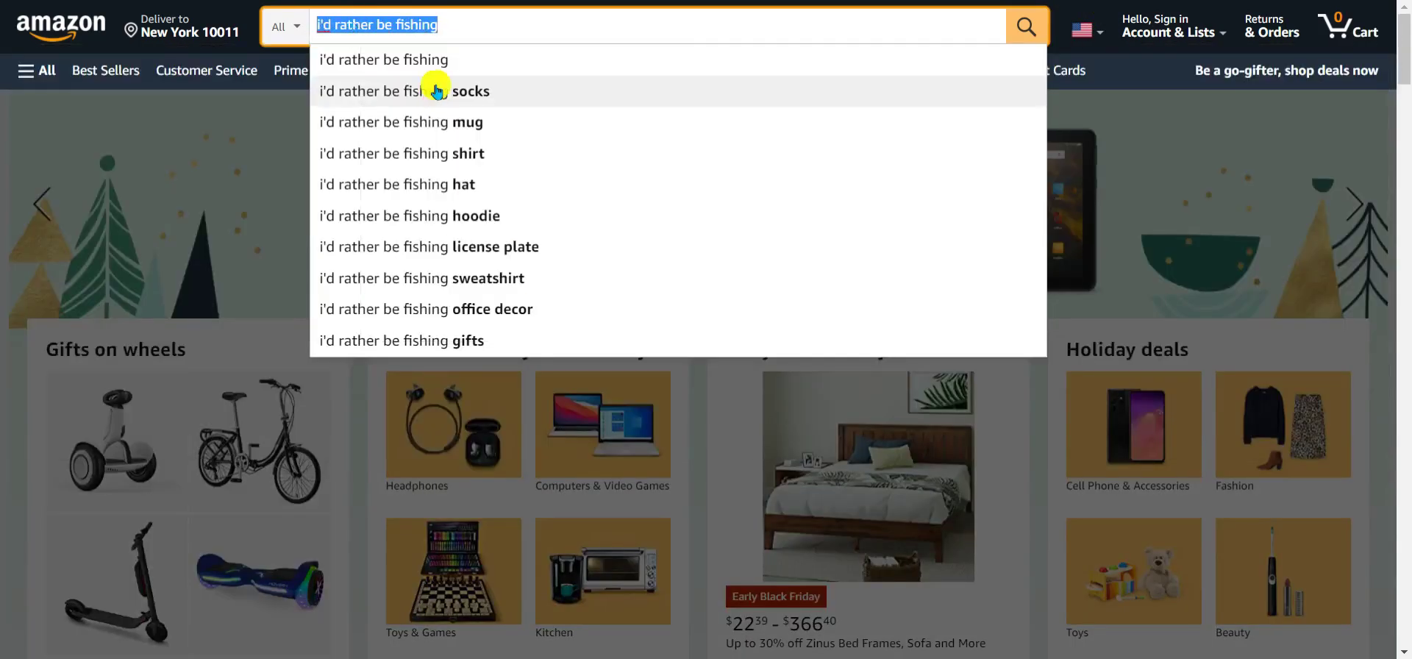
pyautogui.hotkey('alt', 'Tab')
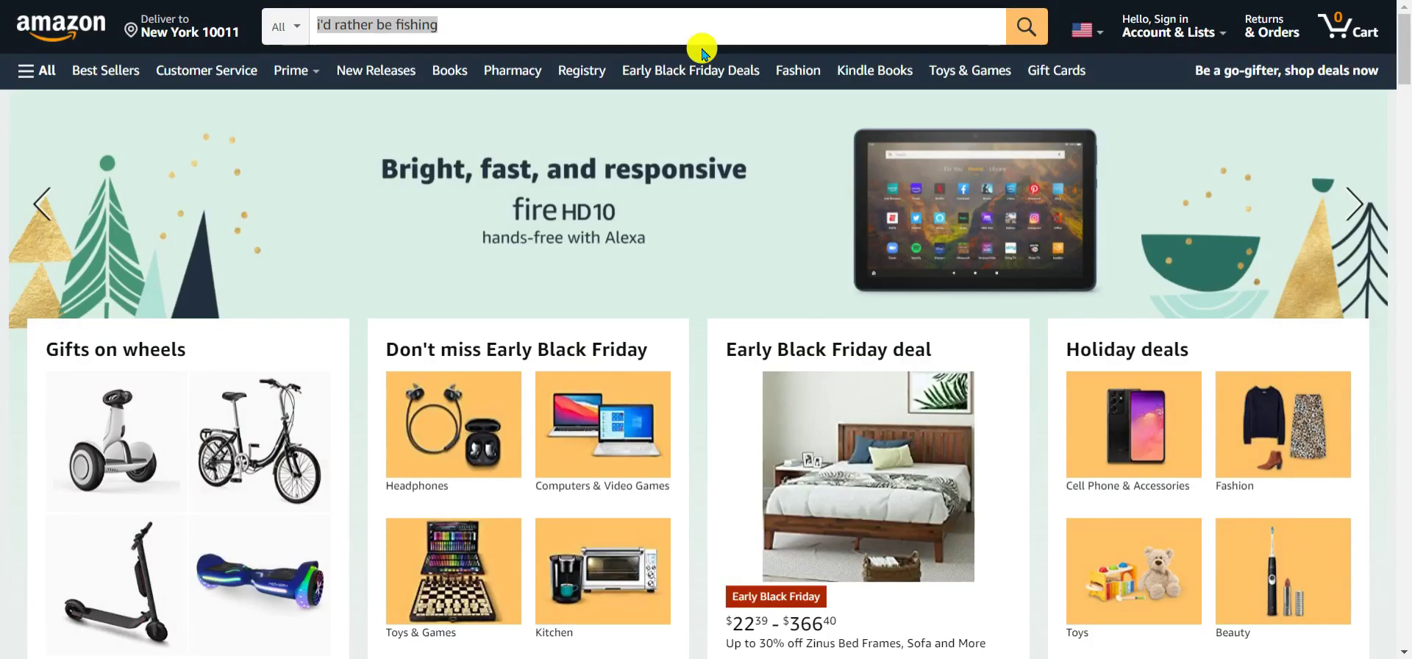
pyautogui.click(441, 23)
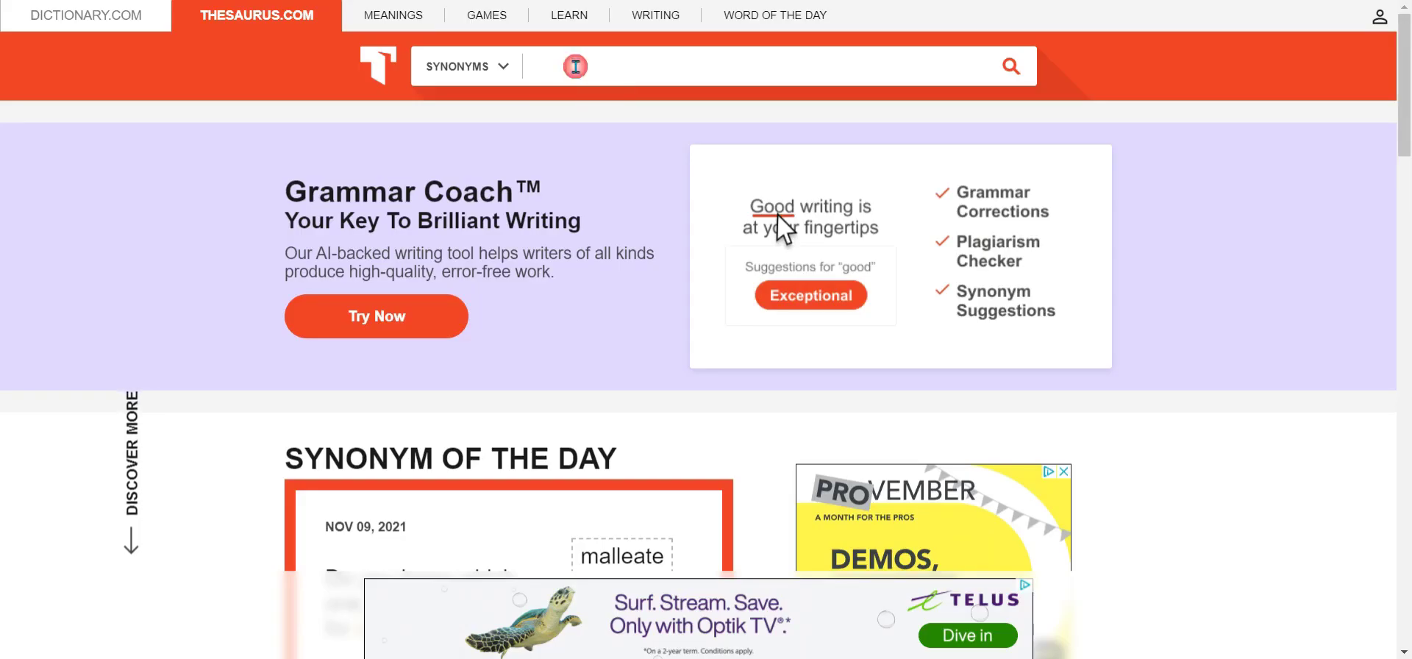
# Look up synonyms for 'fishing' on Thesaurus.com.
pyautogui.write('f')
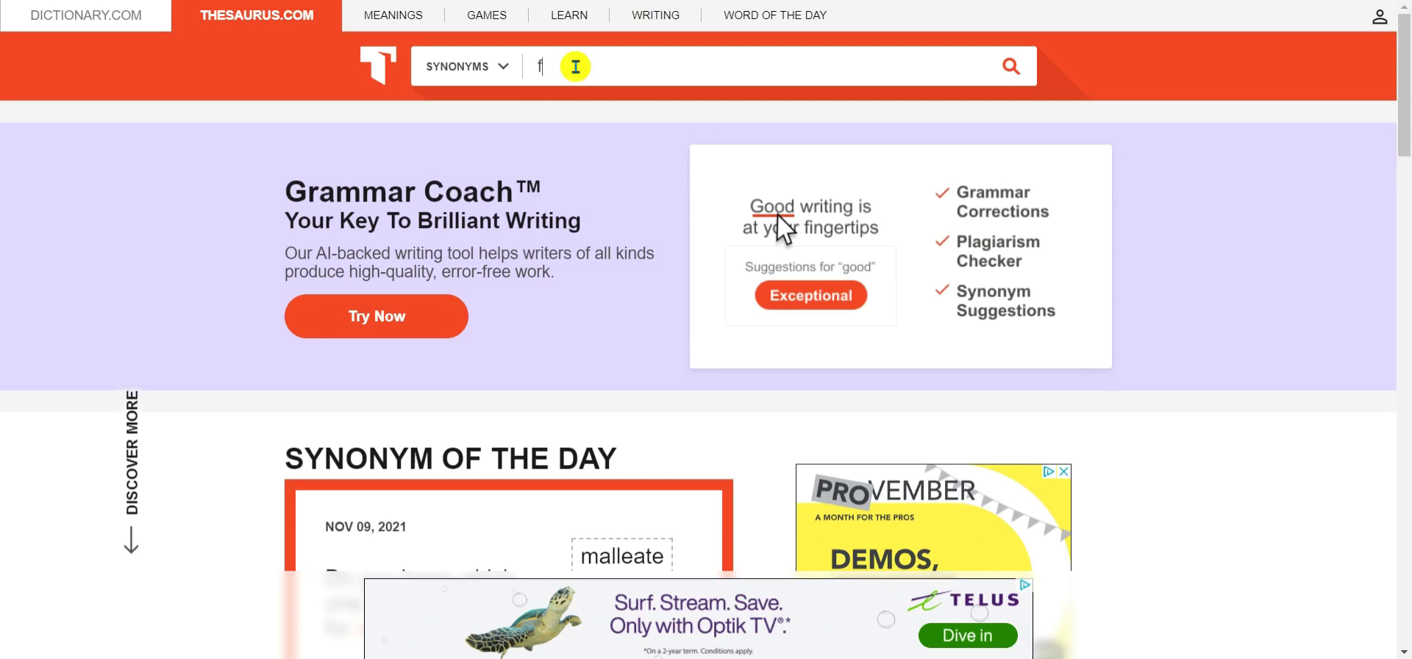
pyautogui.write('ish')
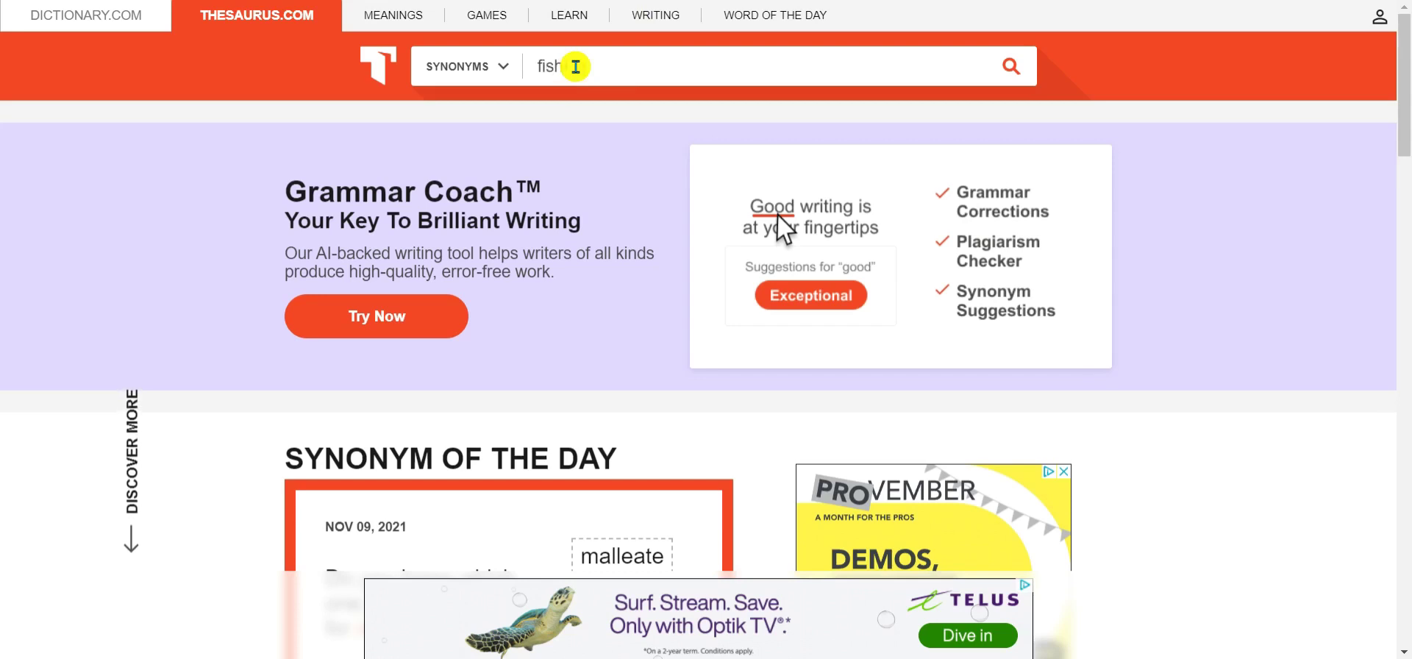
pyautogui.write('ing')
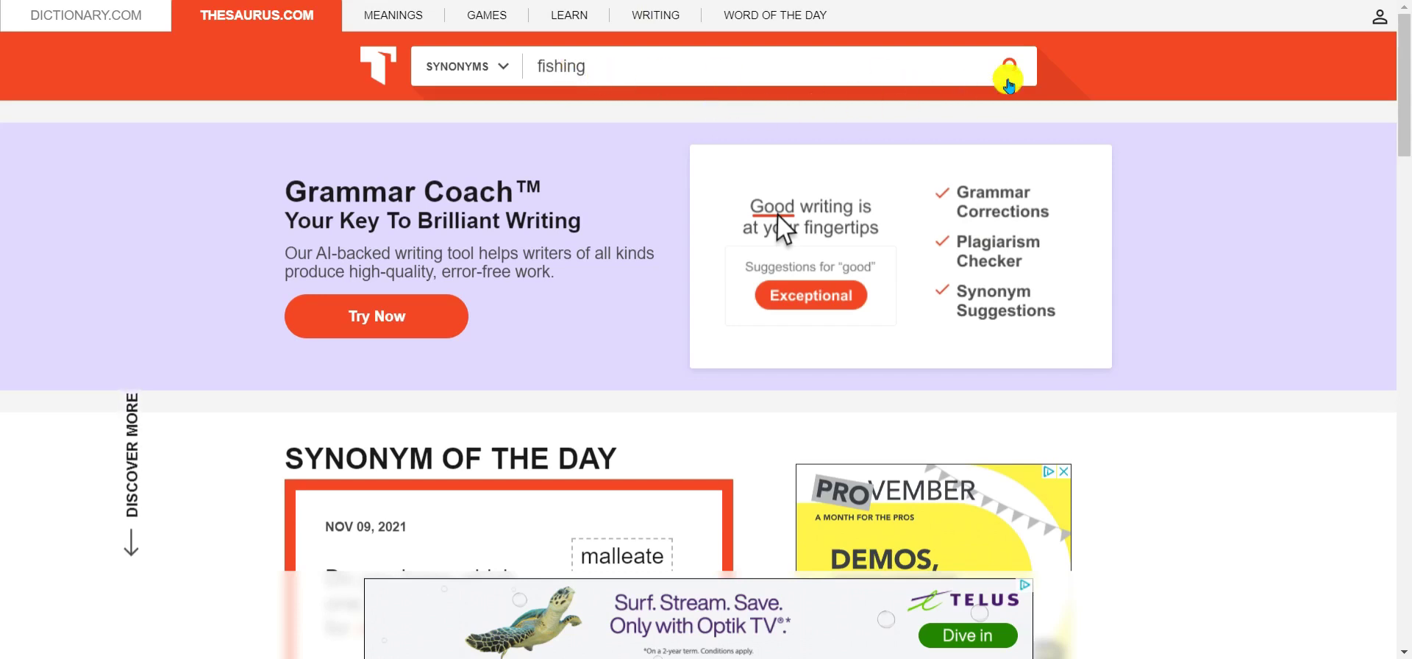
pyautogui.click(1010, 66)
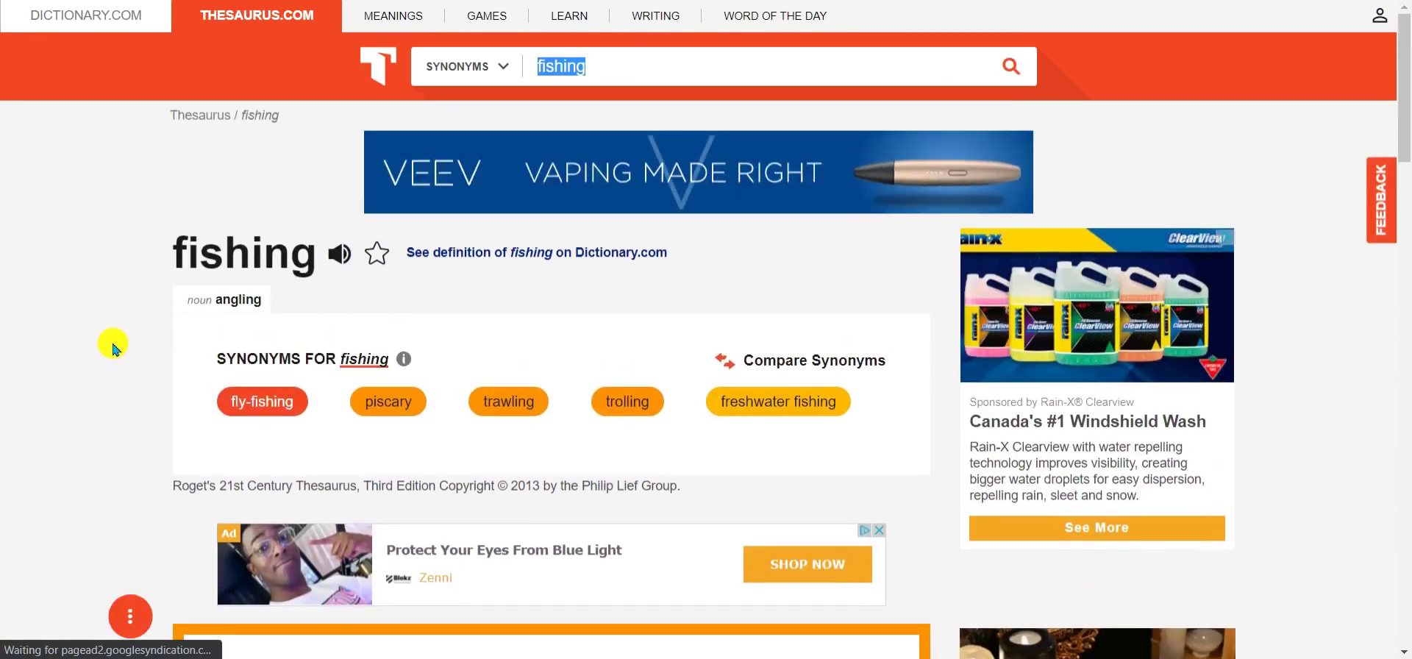
pyautogui.click(269, 388)
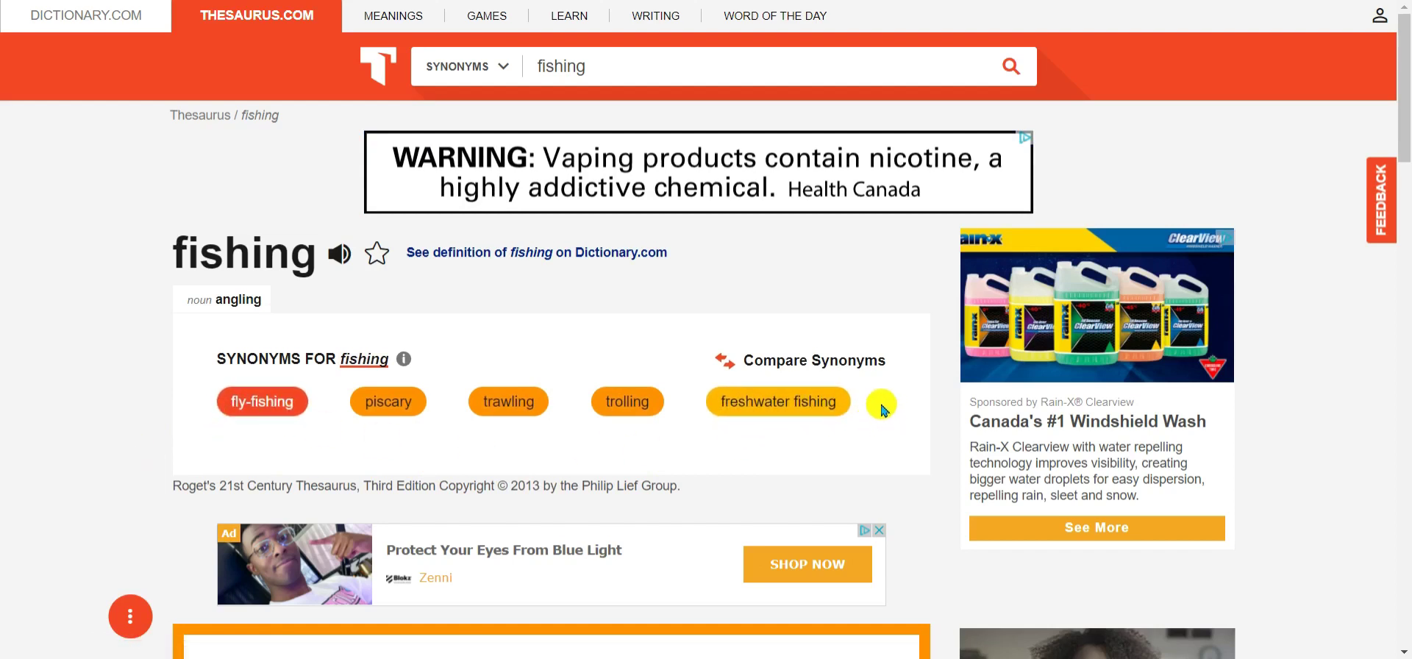
# Copy 'freshwater fishing' and paste it onto the empty line in the Word list.
pyautogui.moveTo(883, 410); pyautogui.dragTo(781, 401)
pyautogui.rightClick(772, 401)
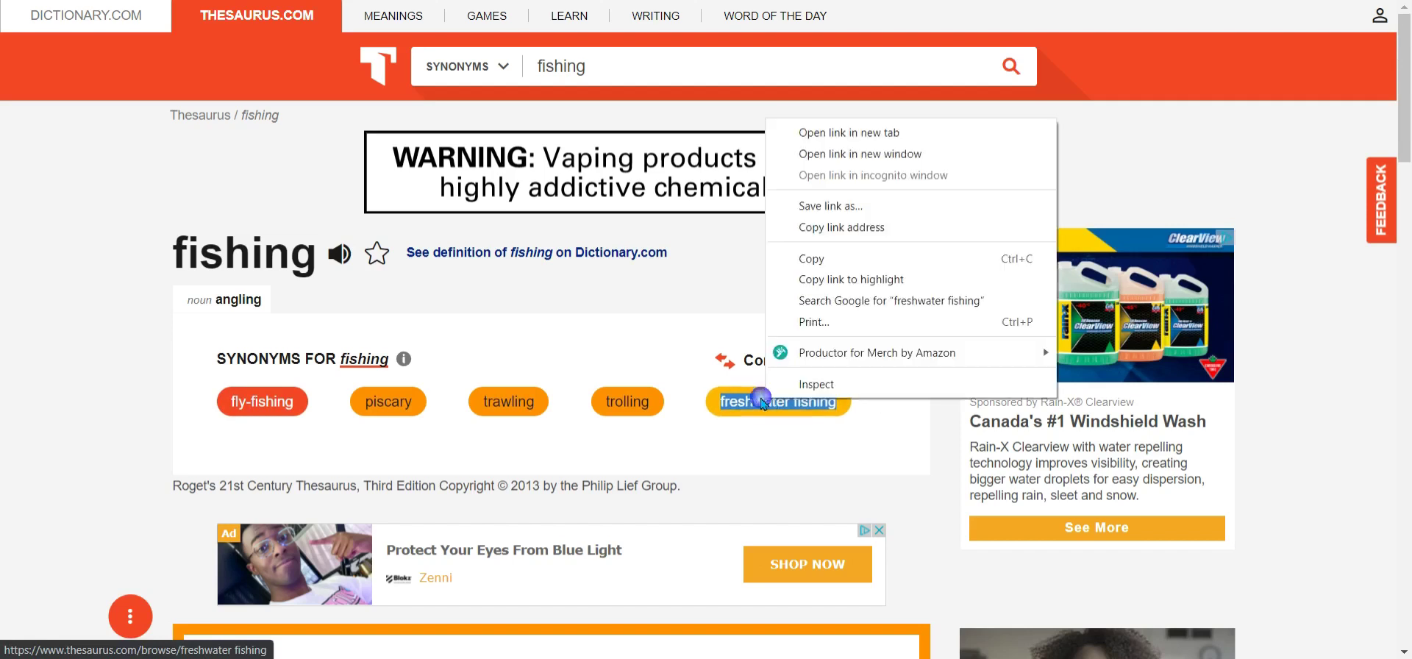
pyautogui.click(824, 255)
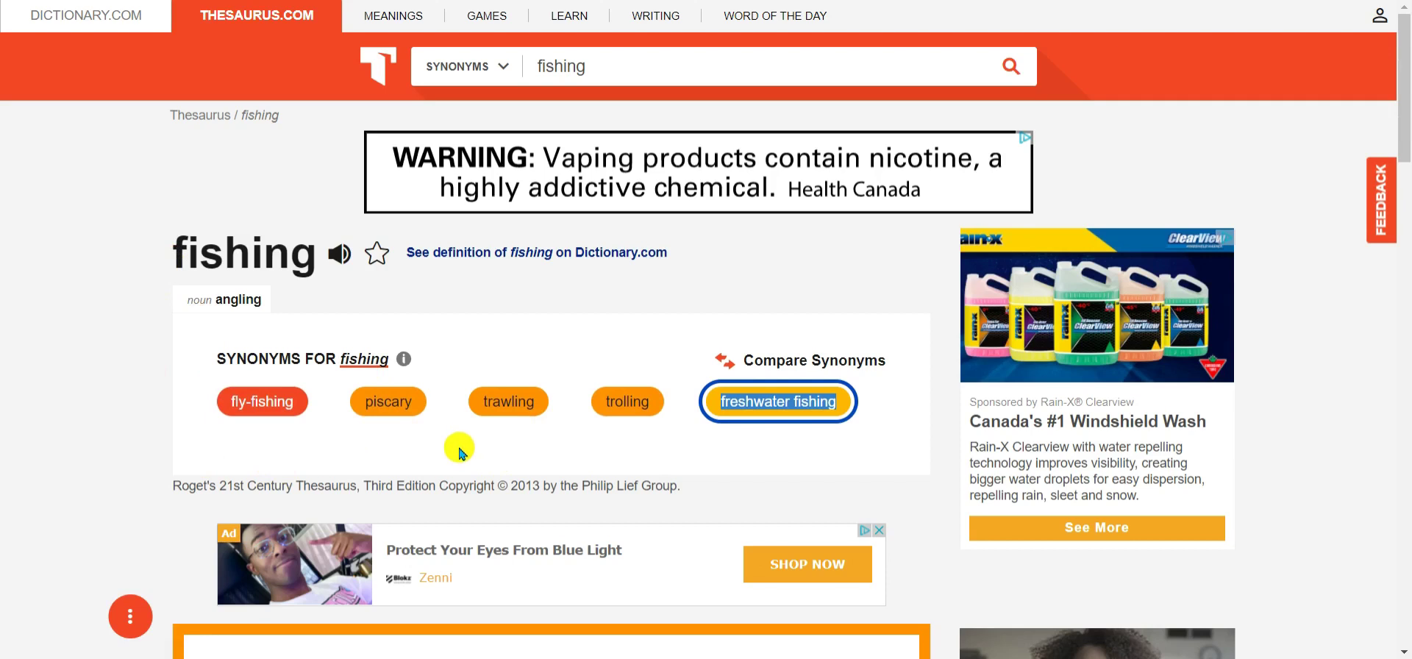
pyautogui.hotkey('alt', 'Tab')
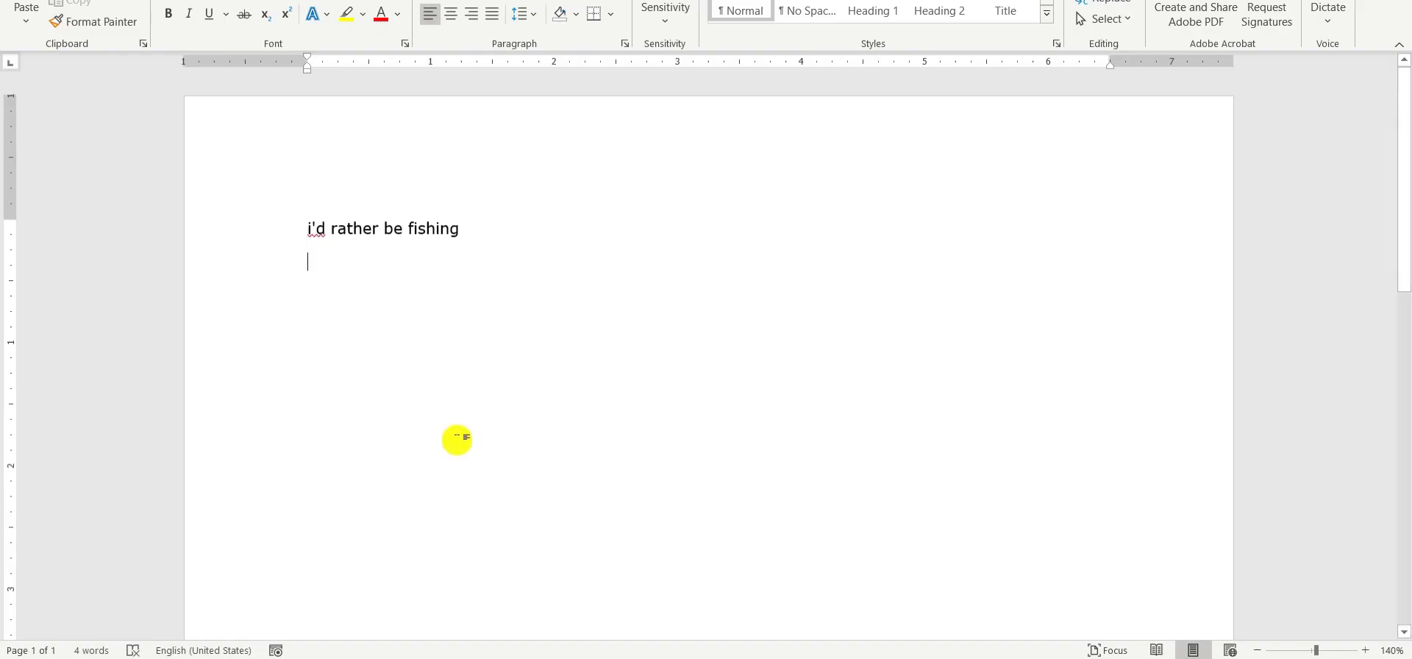
pyautogui.rightClick(351, 271)
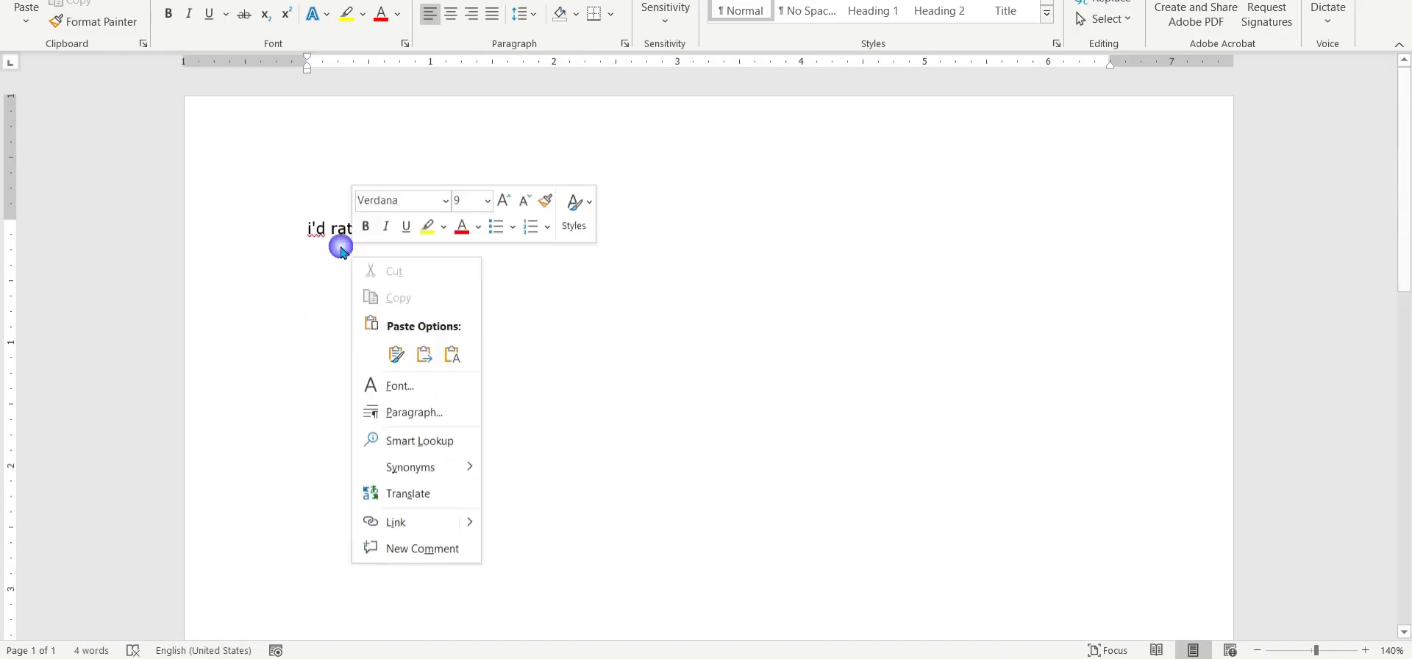
pyautogui.click(453, 356)
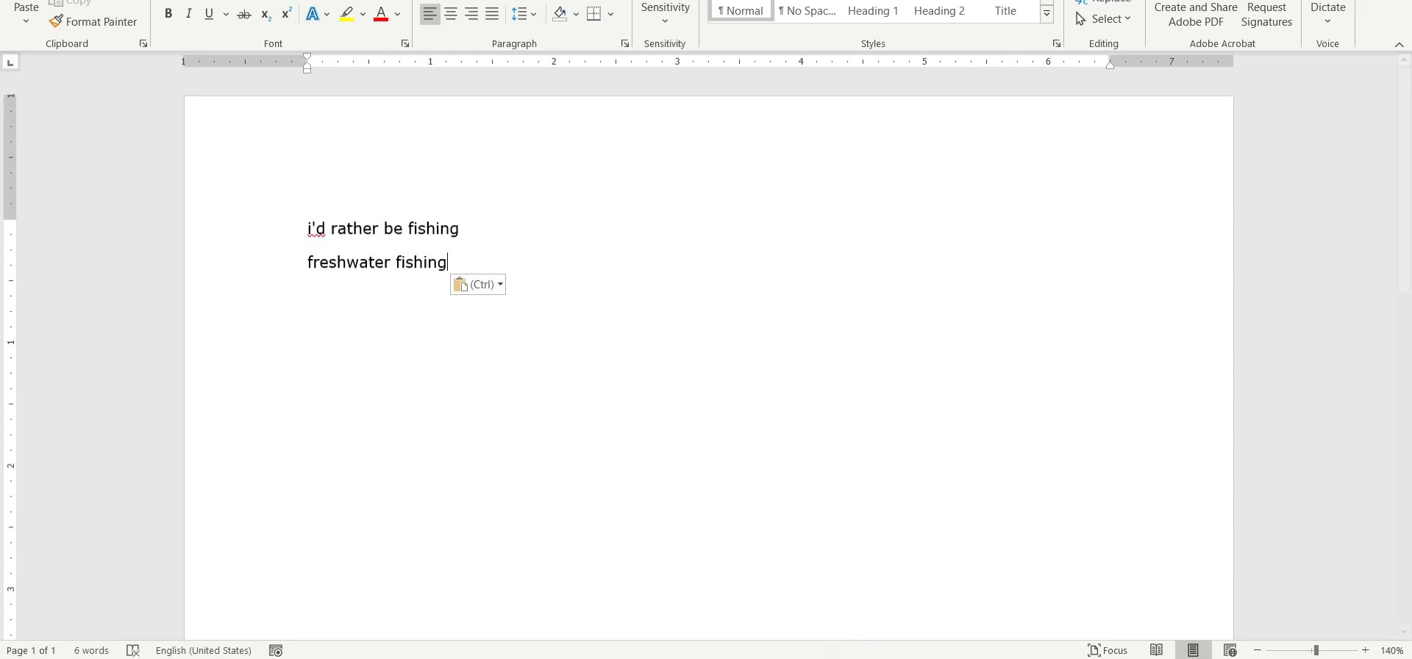
pyautogui.hotkey('alt', 'Tab')
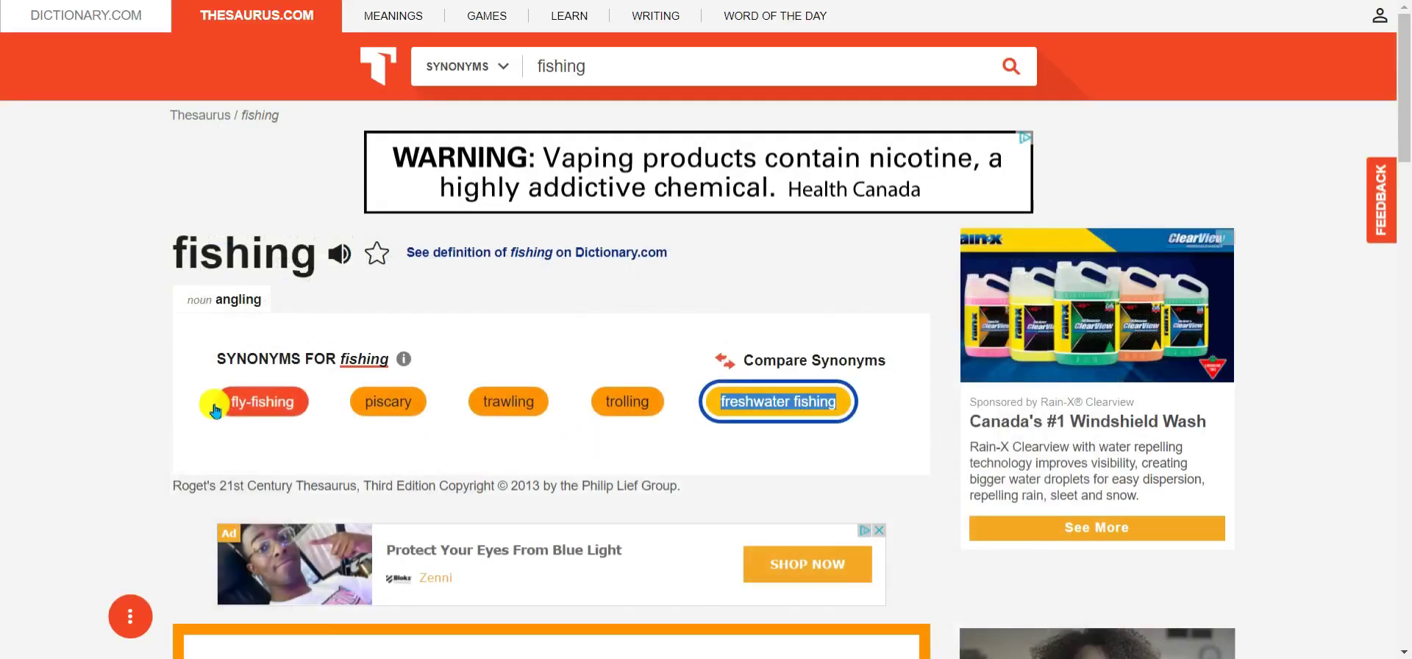
# Paste 'fly-fishing' as plain text on a new line below freshwater fishing in Word.
pyautogui.click(256, 396)
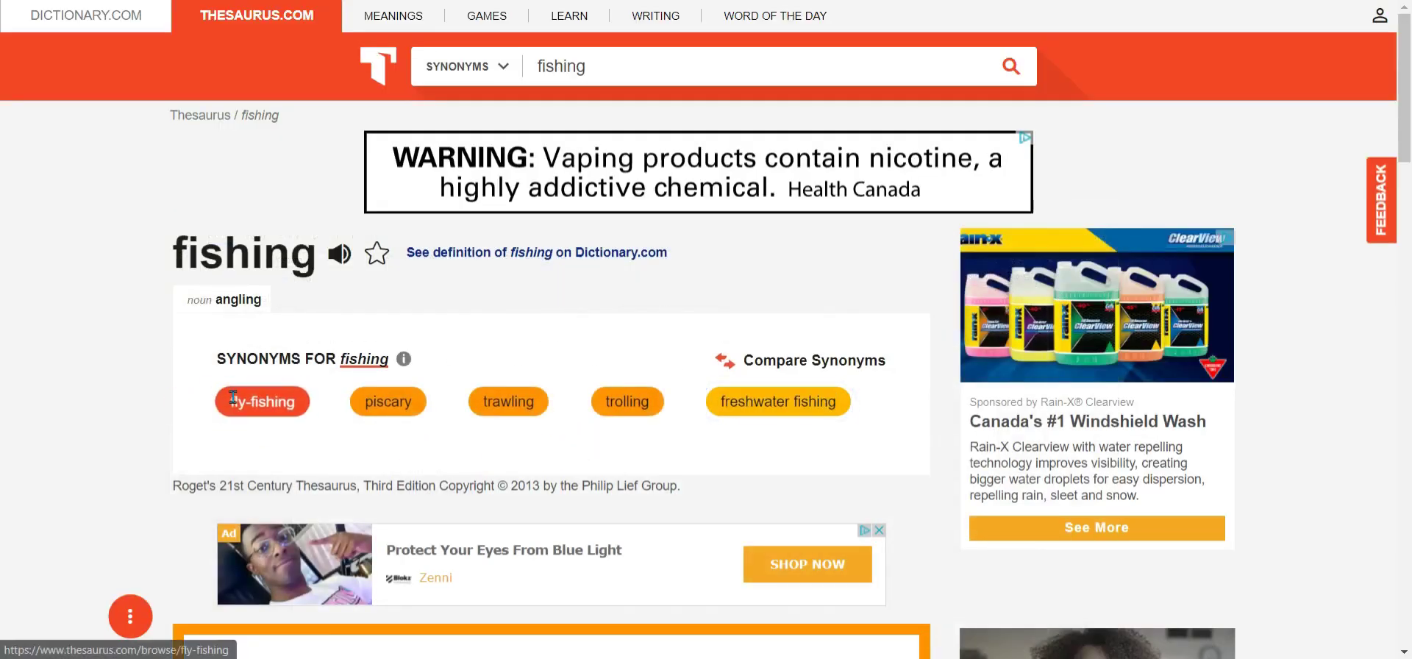
pyautogui.moveTo(301, 398); pyautogui.dragTo(224, 401)
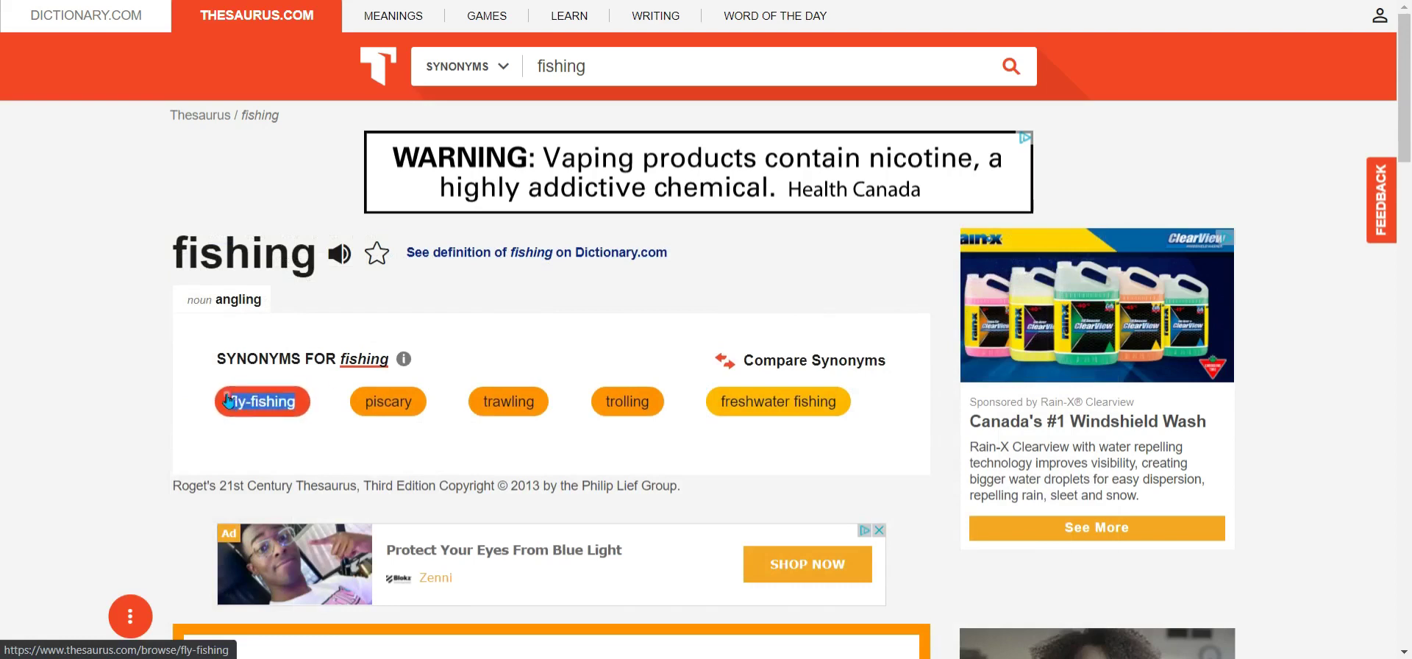
pyautogui.rightClick(249, 402)
pyautogui.click(292, 263)
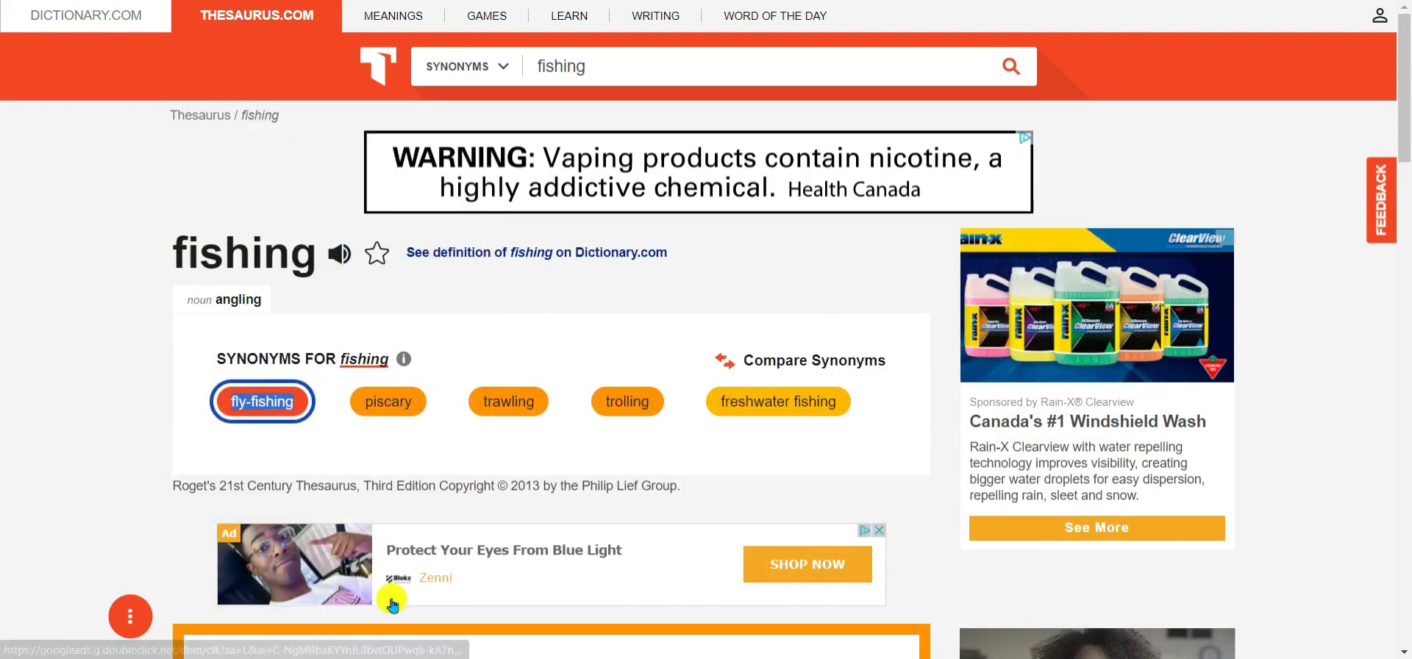
pyautogui.hotkey('alt', 'Tab')
pyautogui.press('Return')
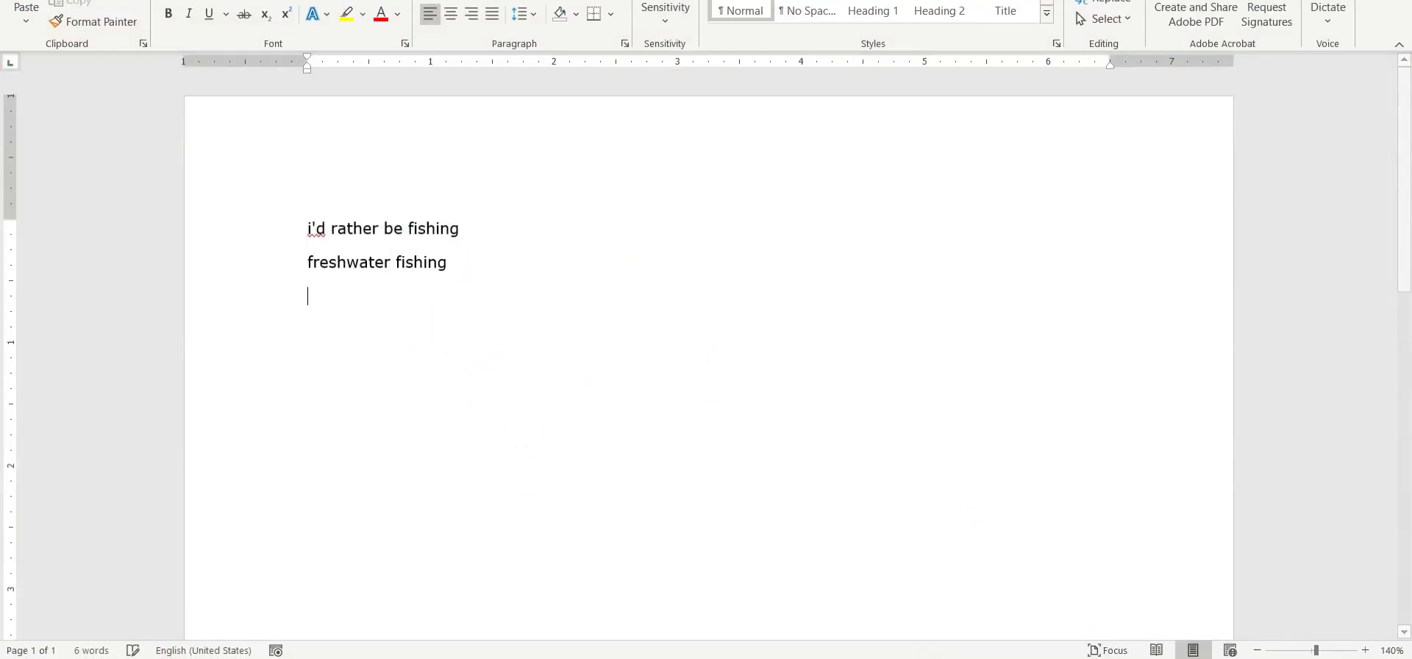
pyautogui.rightClick(347, 296)
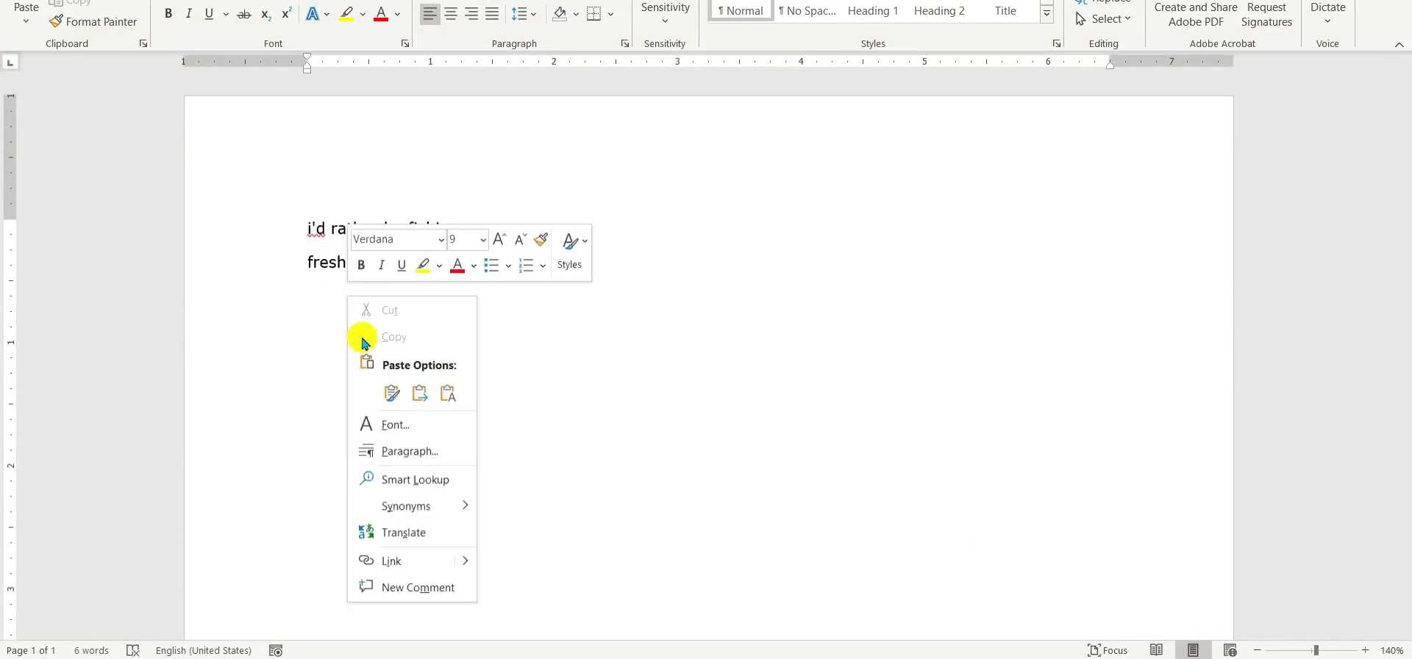
pyautogui.click(444, 391)
pyautogui.press('Return')
pyautogui.hotkey('alt', 'Tab')
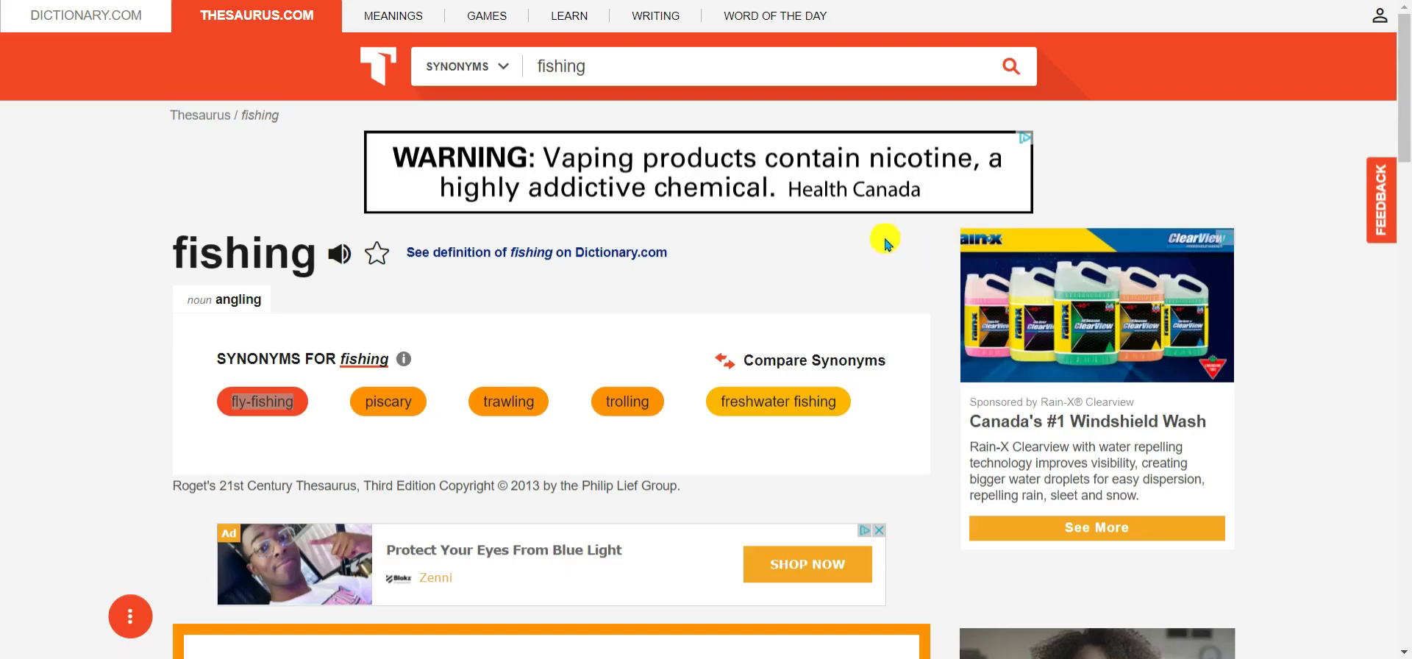
# Search RelatedWords.org for words related to 'fishing'.
pyautogui.hotkey('ctrl', 'Tab')
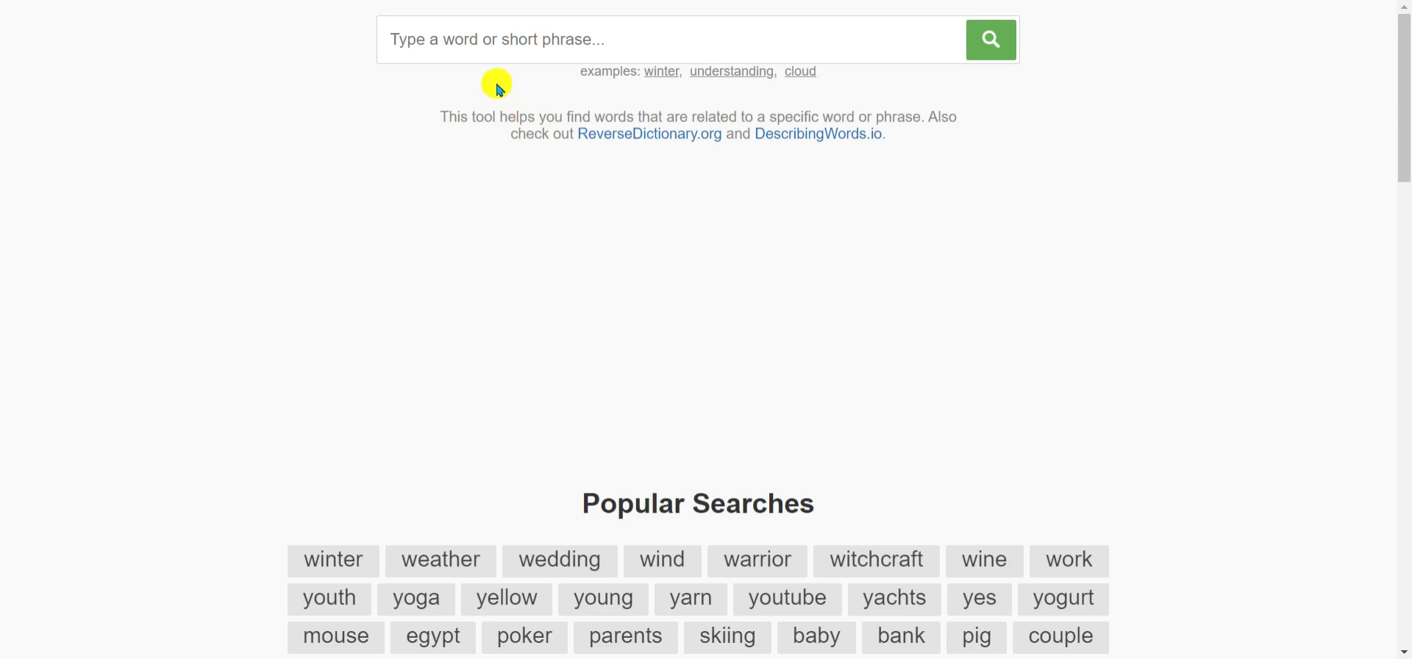
pyautogui.click(467, 47)
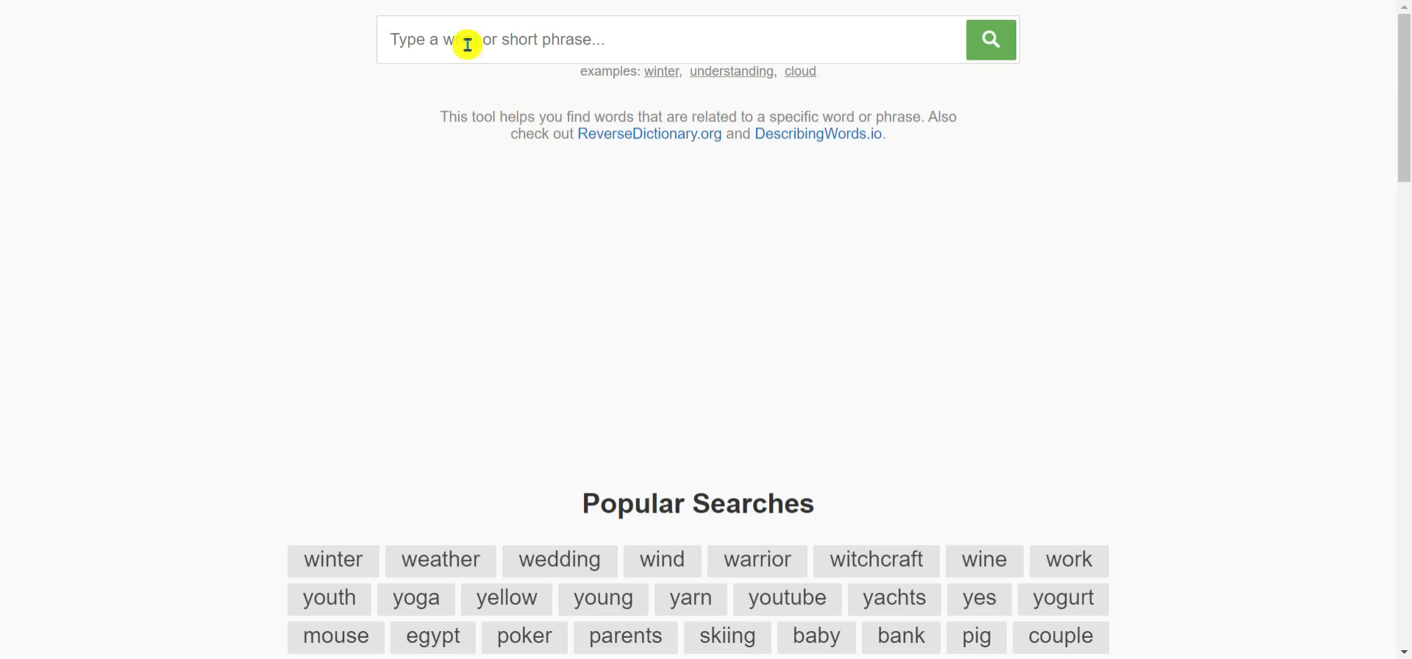
pyautogui.write('fishing')
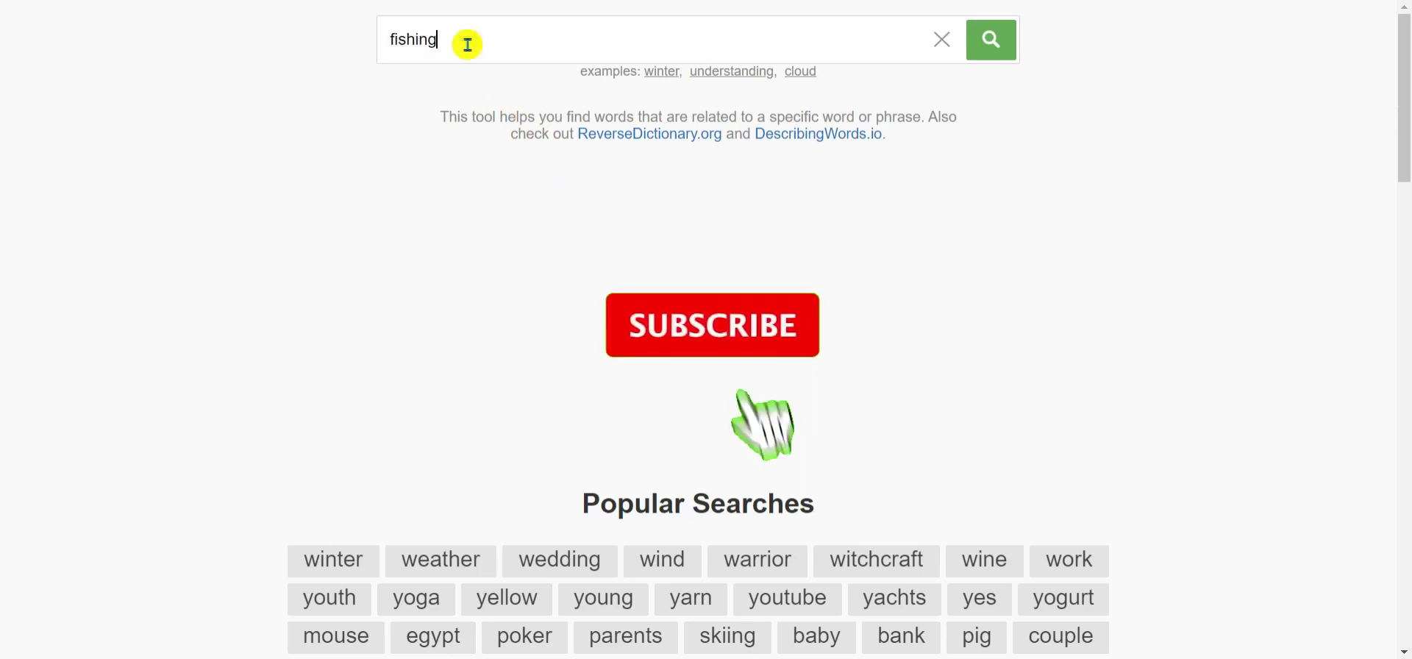
pyautogui.click(989, 44)
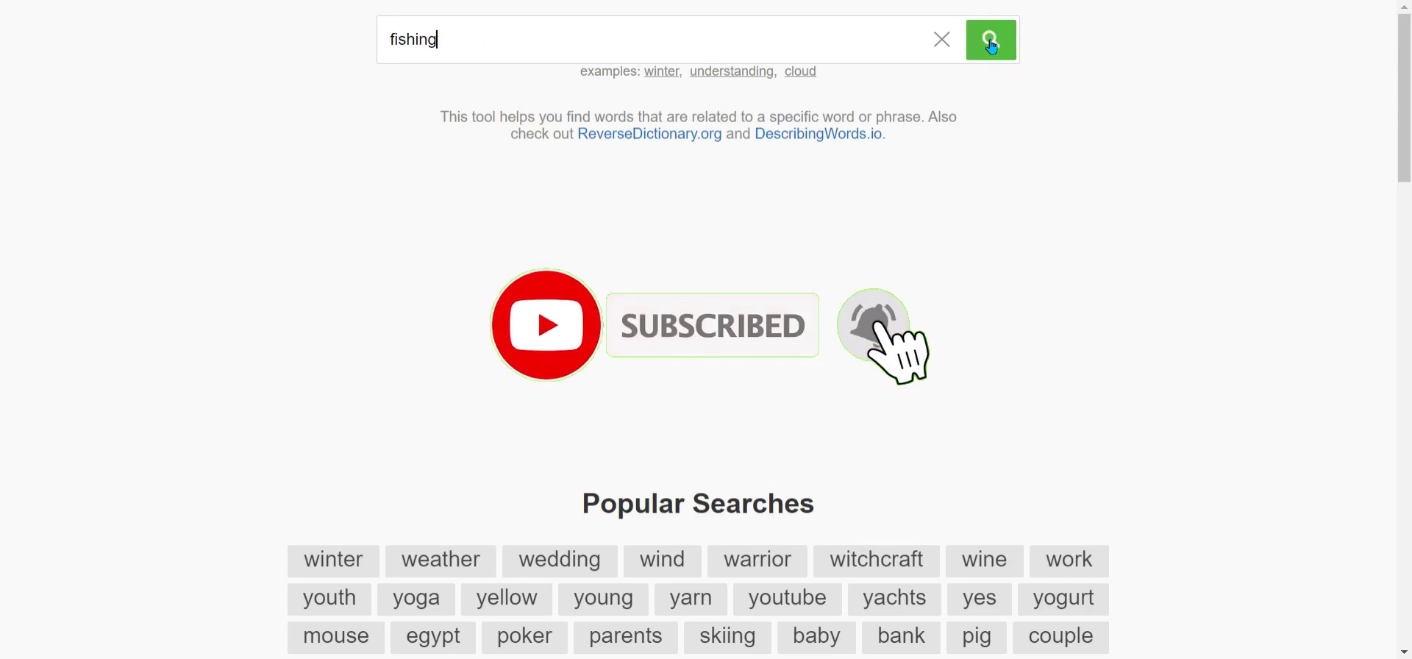
pyautogui.click(1001, 125)
pyautogui.click(996, 47)
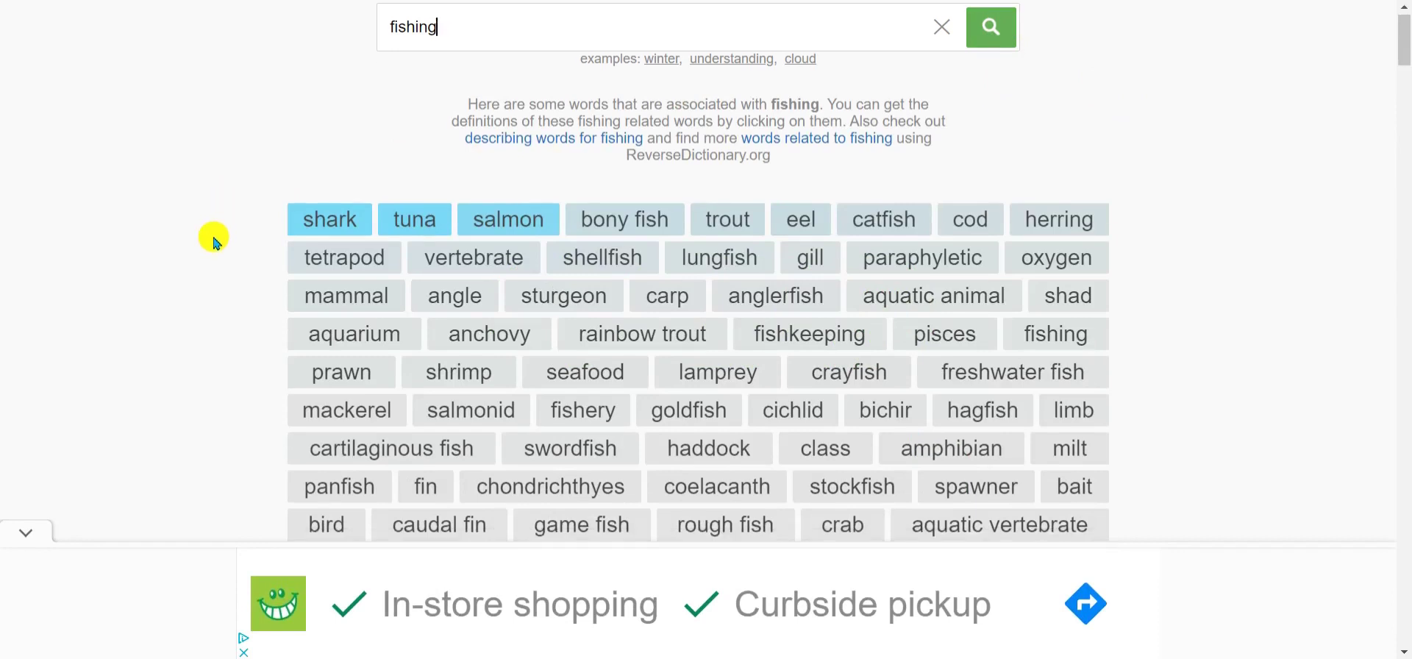
# Review the related-words list, briefly highlighting entries like trout and catfish.
pyautogui.scroll(-1, 215, 243)
pyautogui.scroll(1, 211, 254)
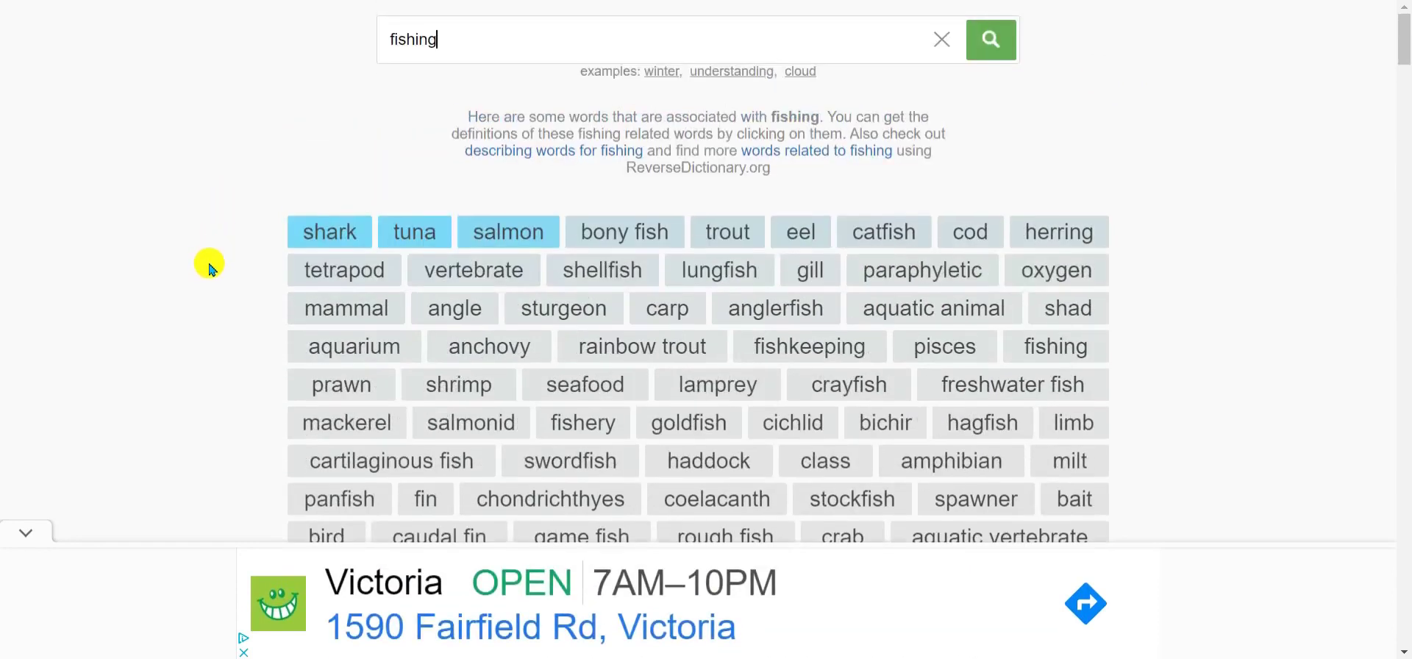
pyautogui.scroll(-1, 210, 254)
pyautogui.scroll(1, 231, 247)
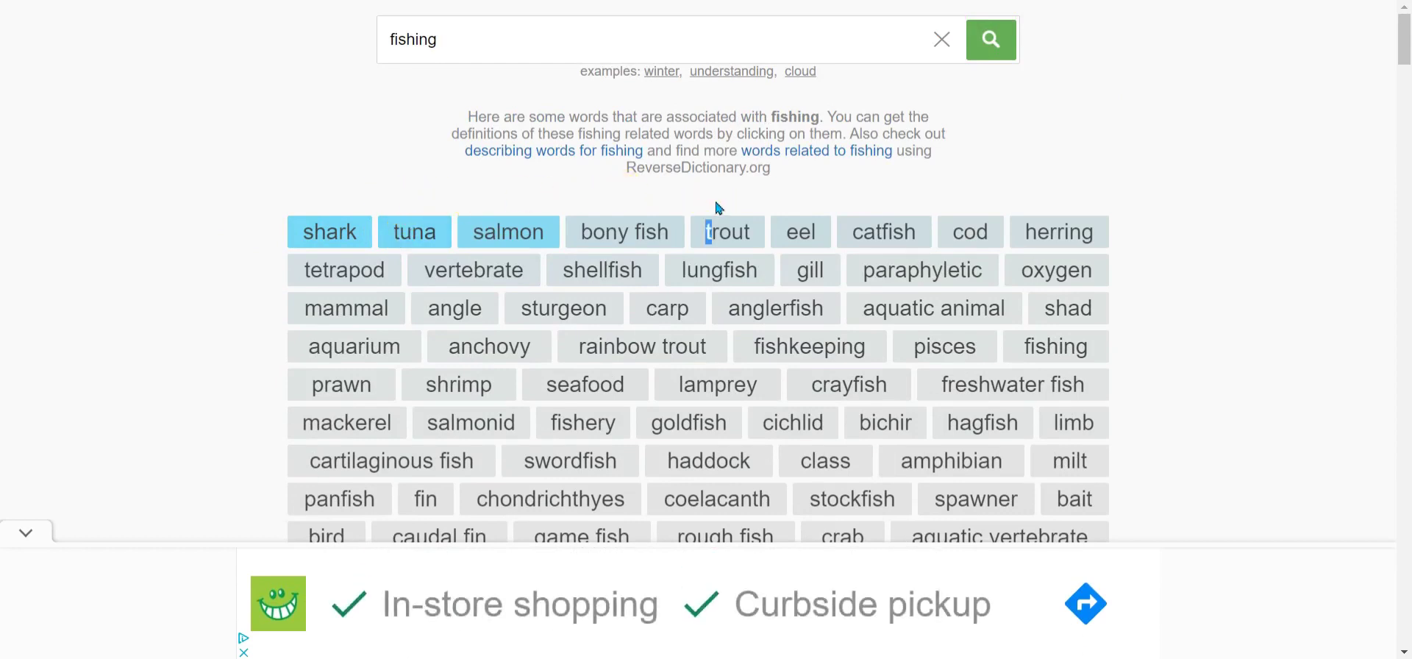
pyautogui.moveTo(720, 208); pyautogui.dragTo(744, 204)
pyautogui.click(862, 212)
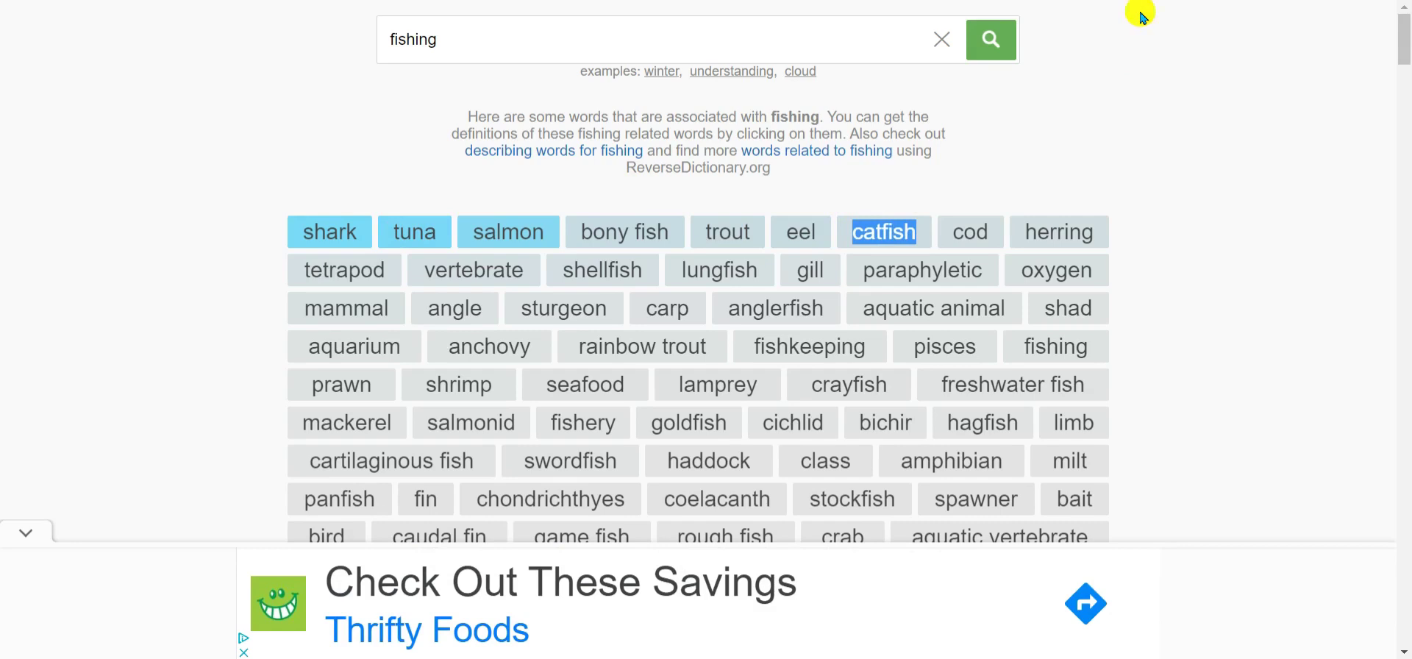
pyautogui.click(1140, 55)
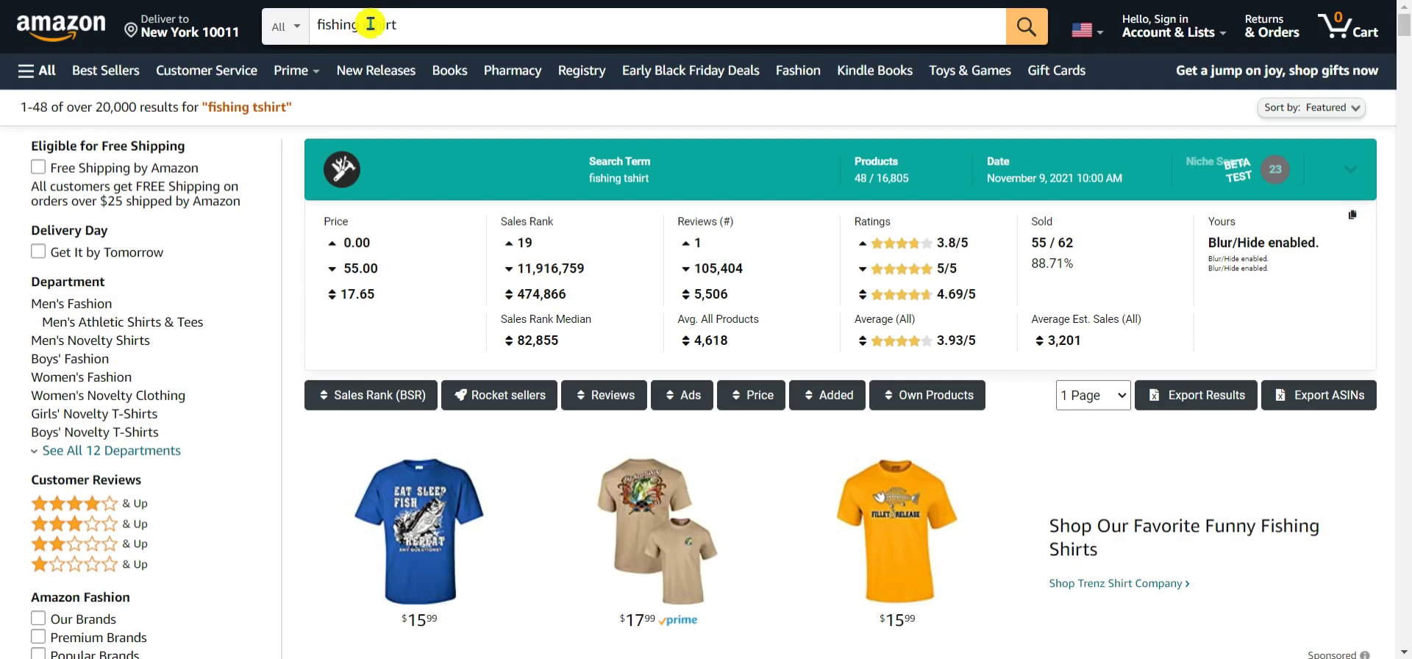
# Re-run the Amazon 'fishing tshirt' search to refresh results and research stats.
pyautogui.click(439, 28)
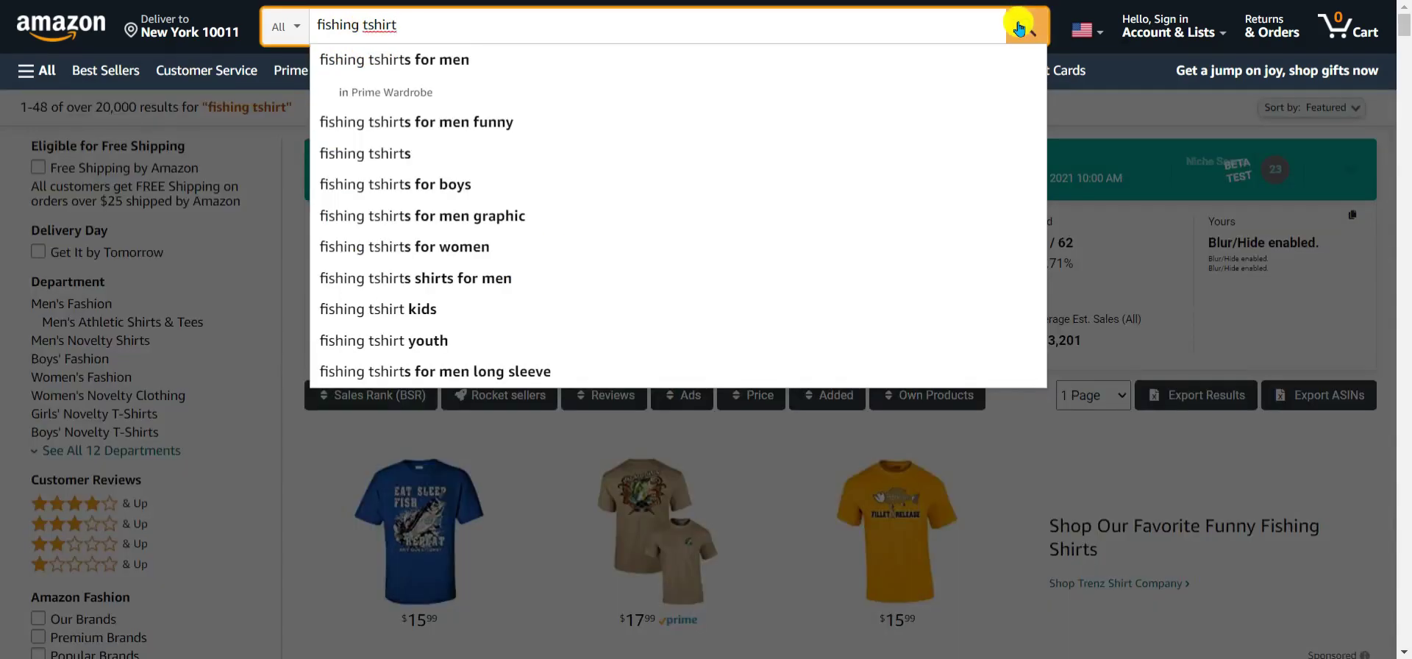
pyautogui.click(1026, 26)
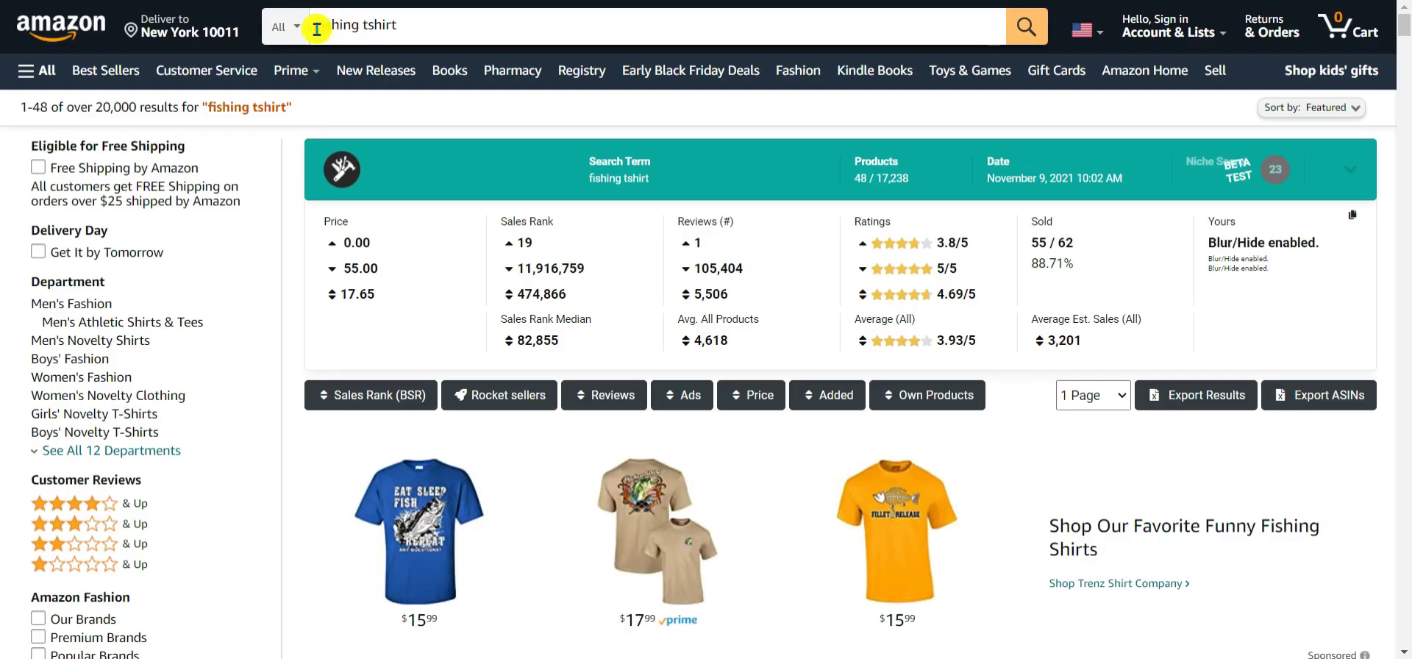
pyautogui.click(392, 25)
pyautogui.press('BackSpace')
pyautogui.press('BackSpace')
pyautogui.press('BackSpace')
pyautogui.write('tuna')
pyautogui.press('Return')
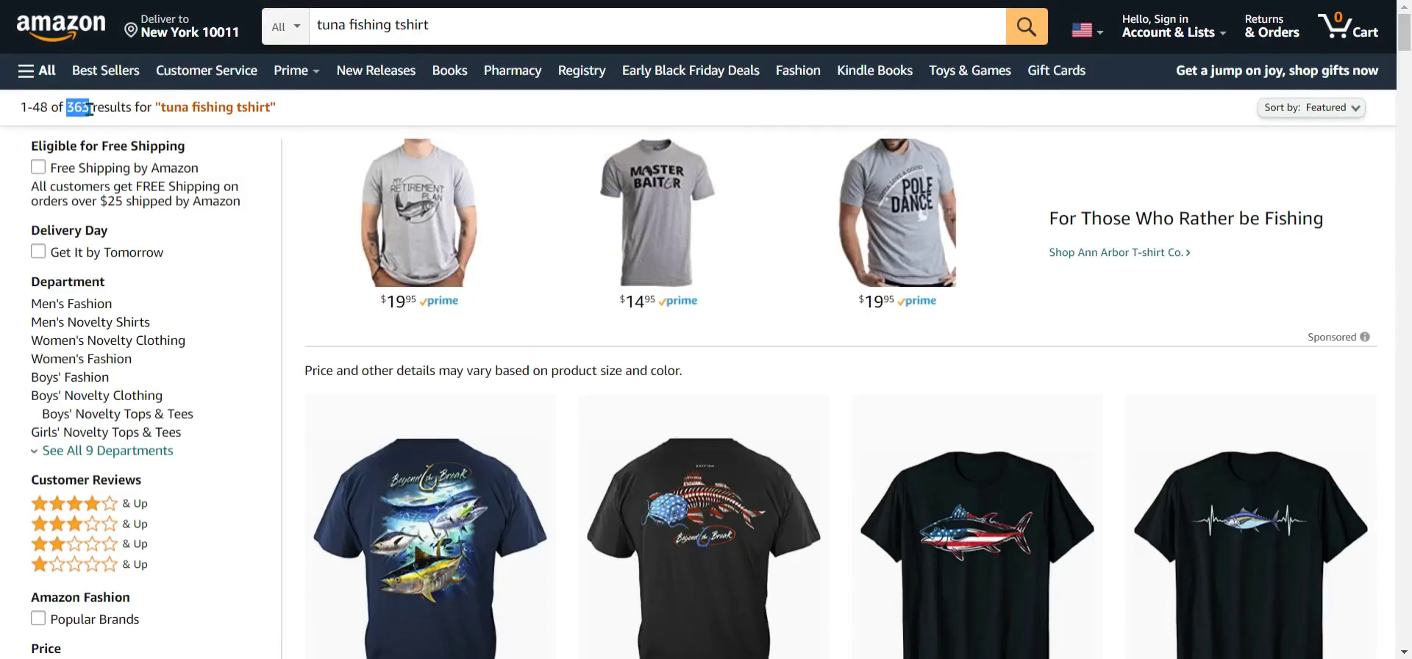
pyautogui.scroll(-5, 398, 309)
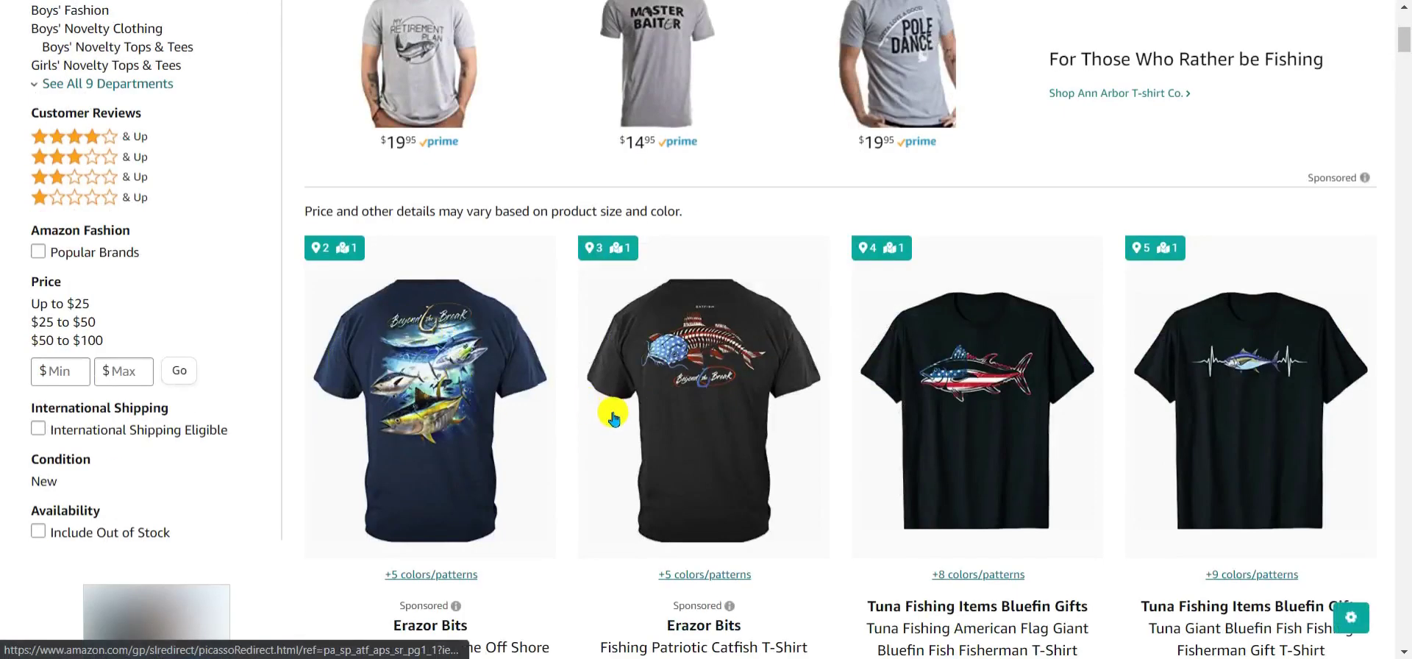
pyautogui.scroll(-2, 610, 309)
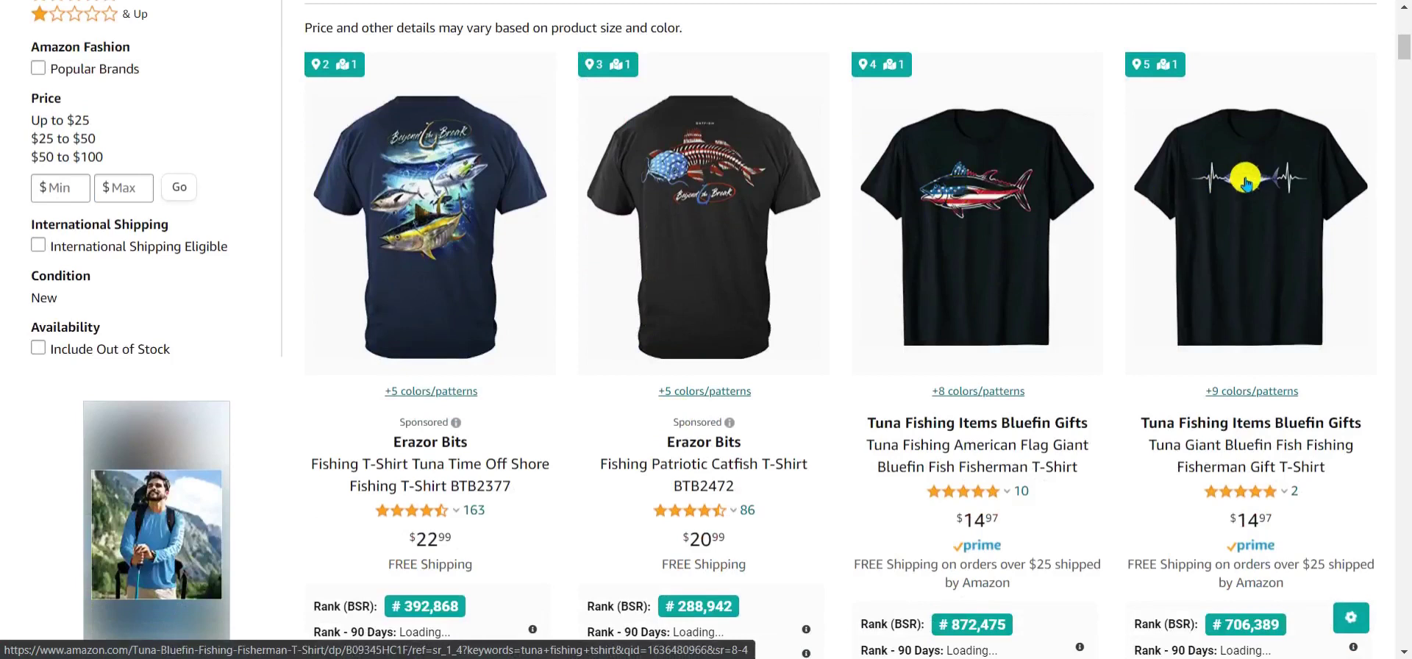
pyautogui.scroll(-1, 1022, 280)
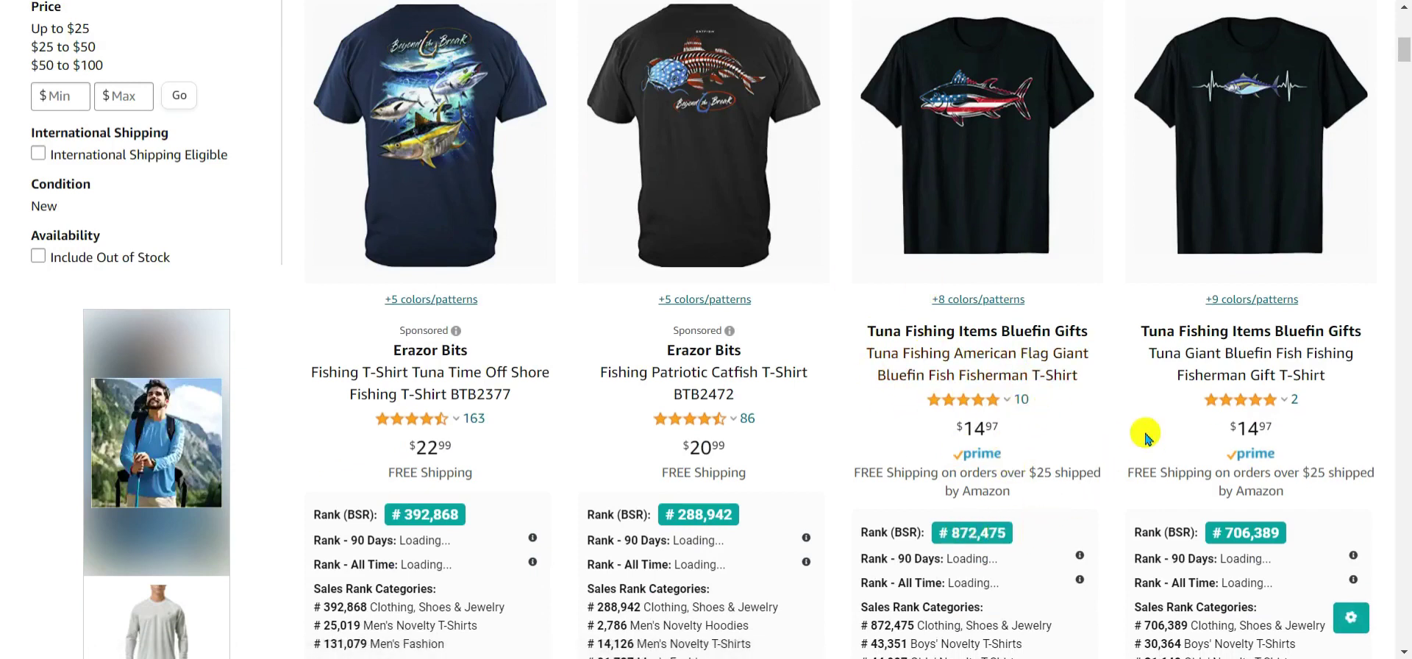
pyautogui.scroll(-1, 1208, 460)
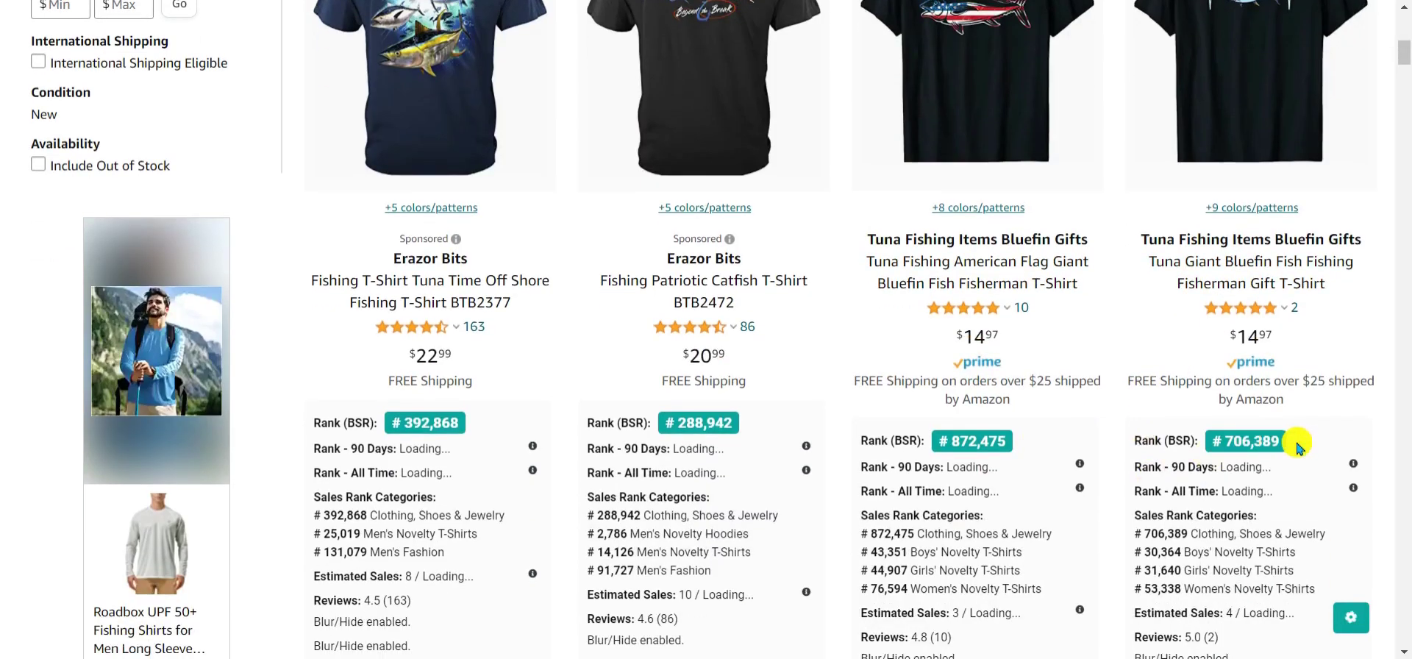
pyautogui.scroll(-9, 1208, 459)
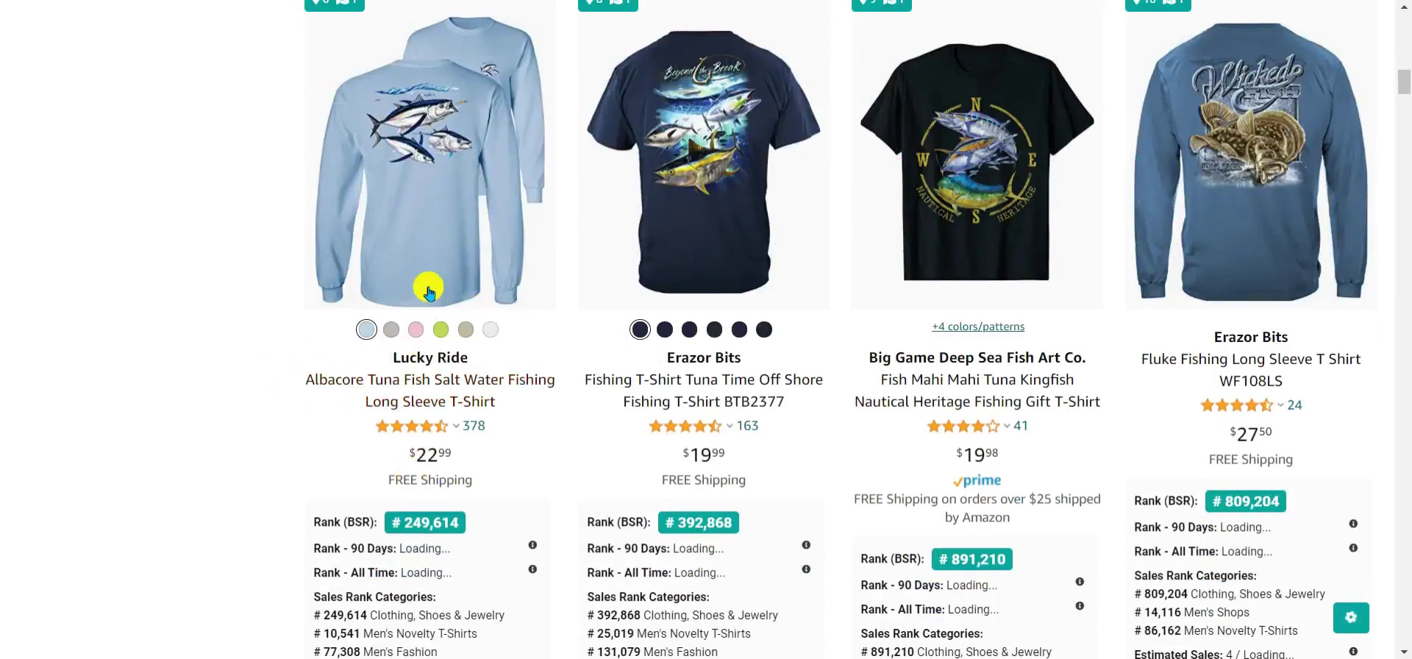
pyautogui.scroll(-1, 305, 403)
pyautogui.moveTo(503, 355); pyautogui.dragTo(440, 349)
pyautogui.scroll(2, 433, 294)
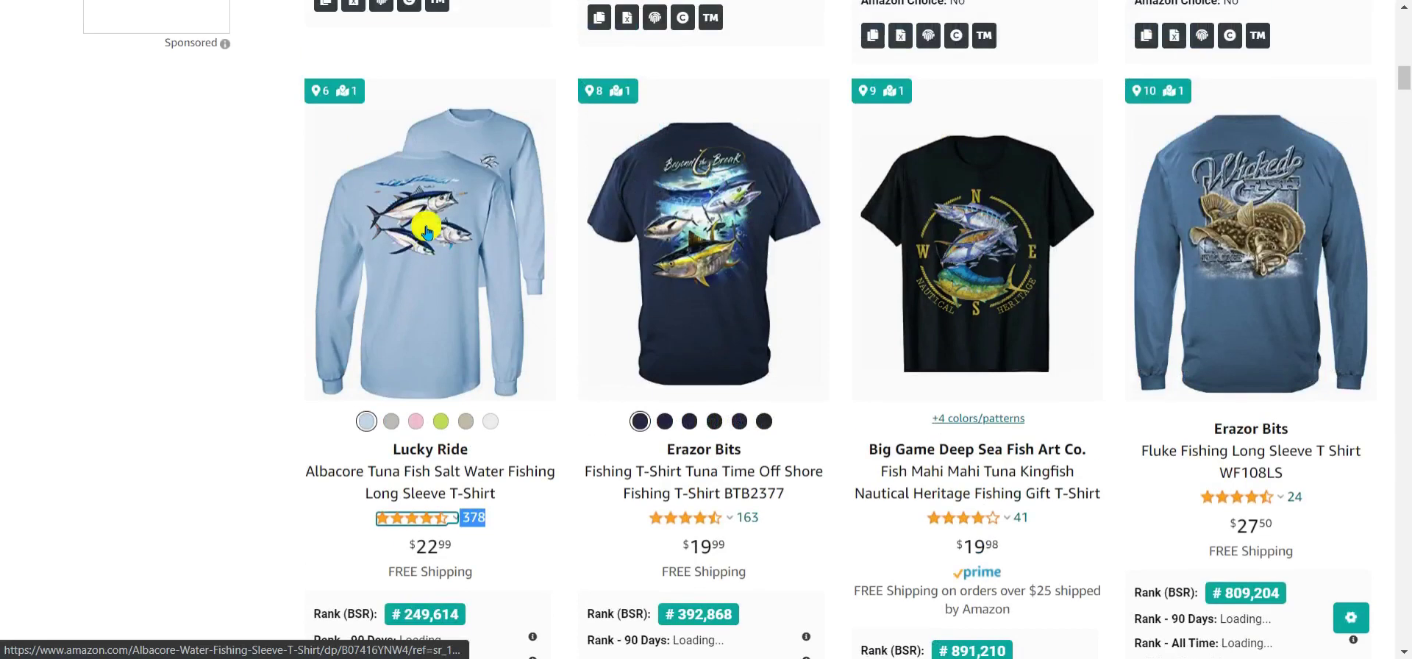
pyautogui.moveTo(289, 484); pyautogui.dragTo(316, 474)
pyautogui.click(287, 475)
pyautogui.click(218, 482)
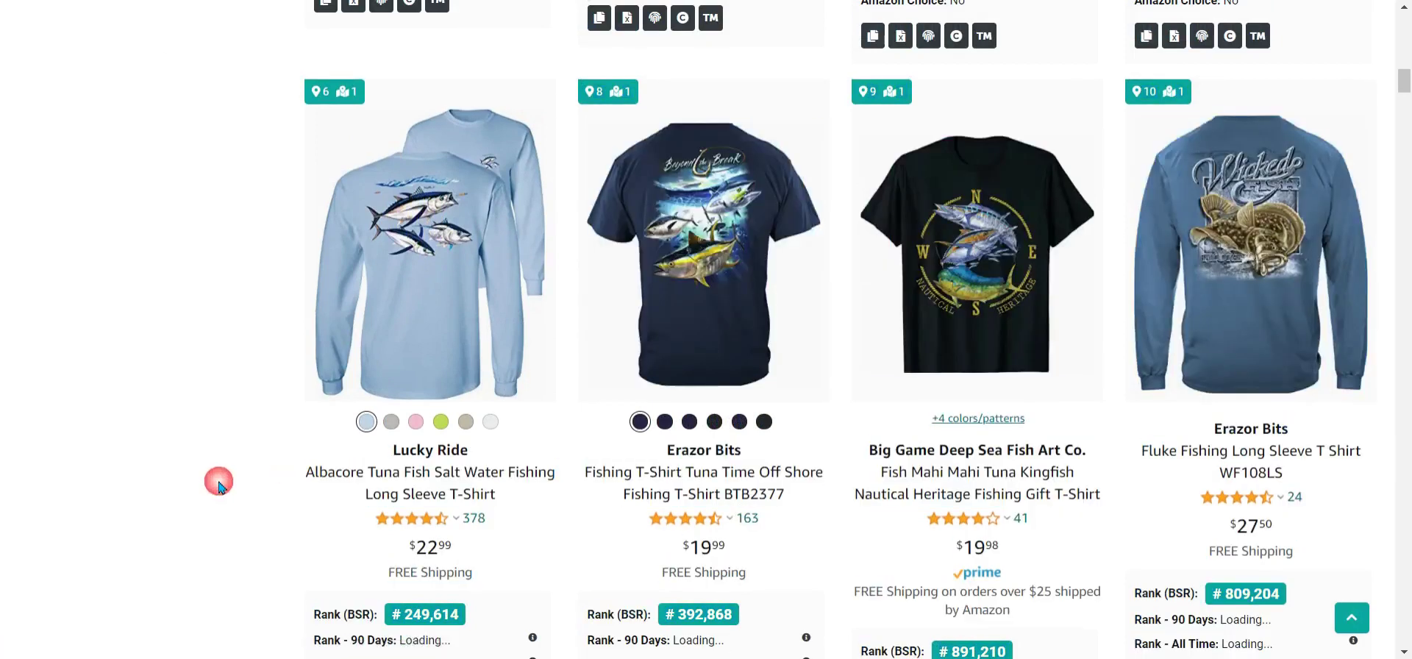
pyautogui.scroll(-3, 218, 482)
pyautogui.scroll(5, 218, 481)
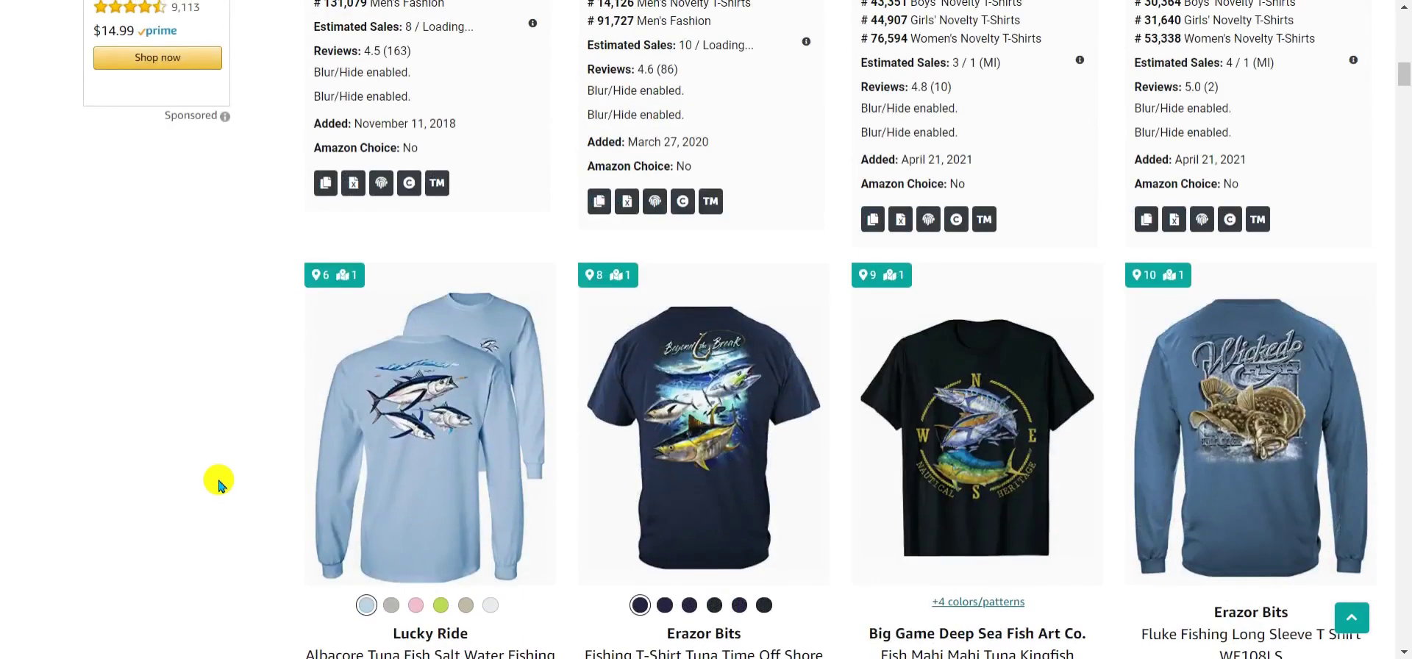
pyautogui.scroll(4, 219, 481)
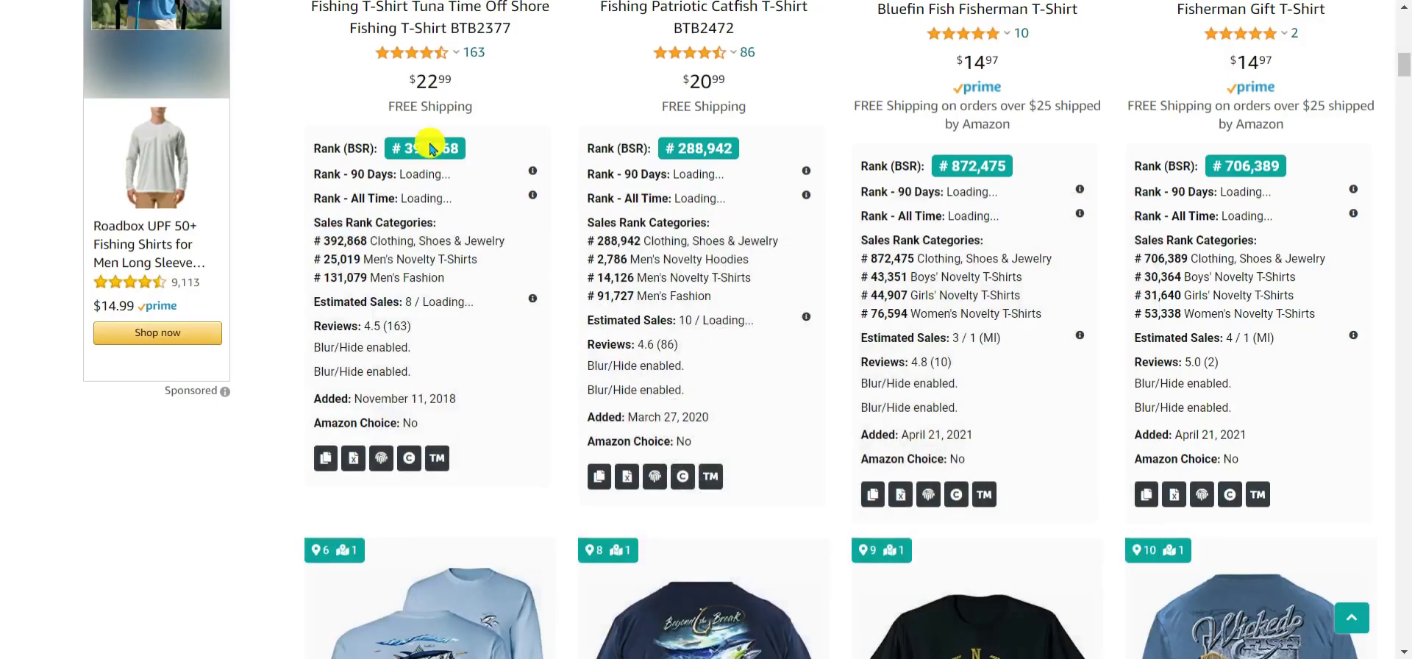
# Search Amazon for 'i'd rather be fishing', then refine the search to 'i'd rather be fishing tshirt'.
pyautogui.scroll(15, 430, 147)
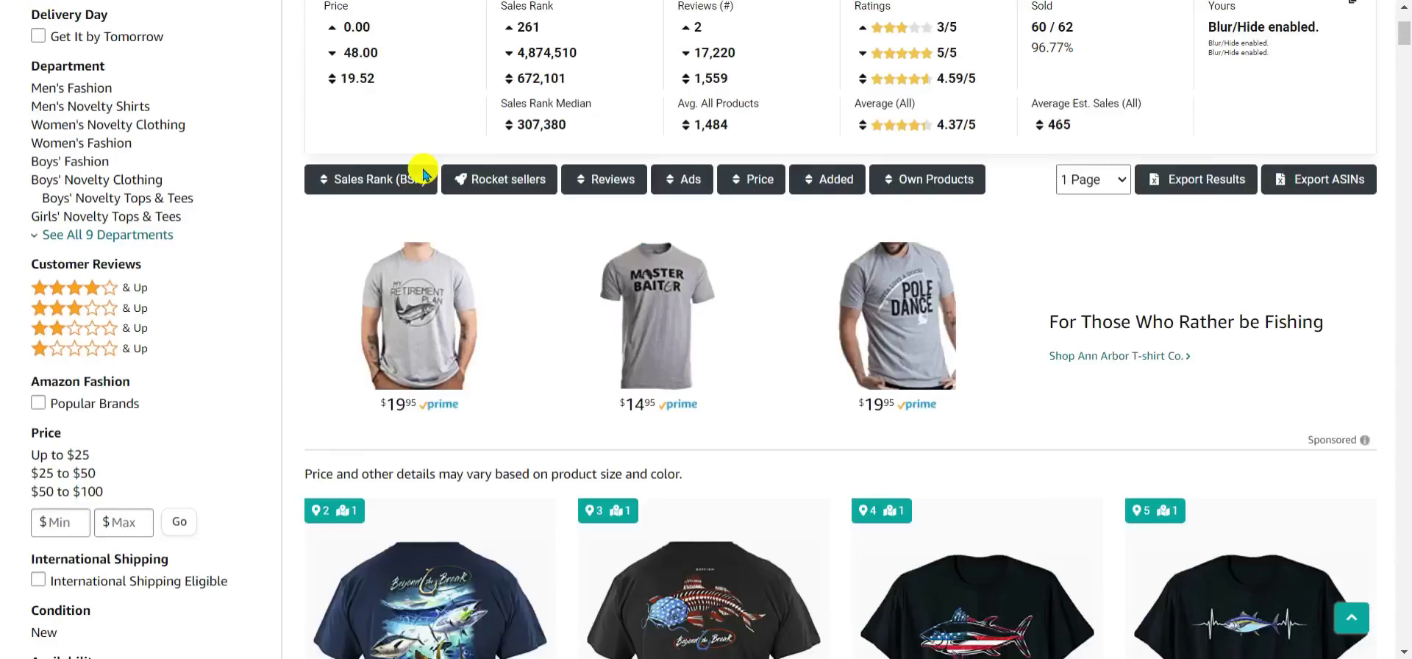
pyautogui.moveTo(435, 25); pyautogui.dragTo(321, 23)
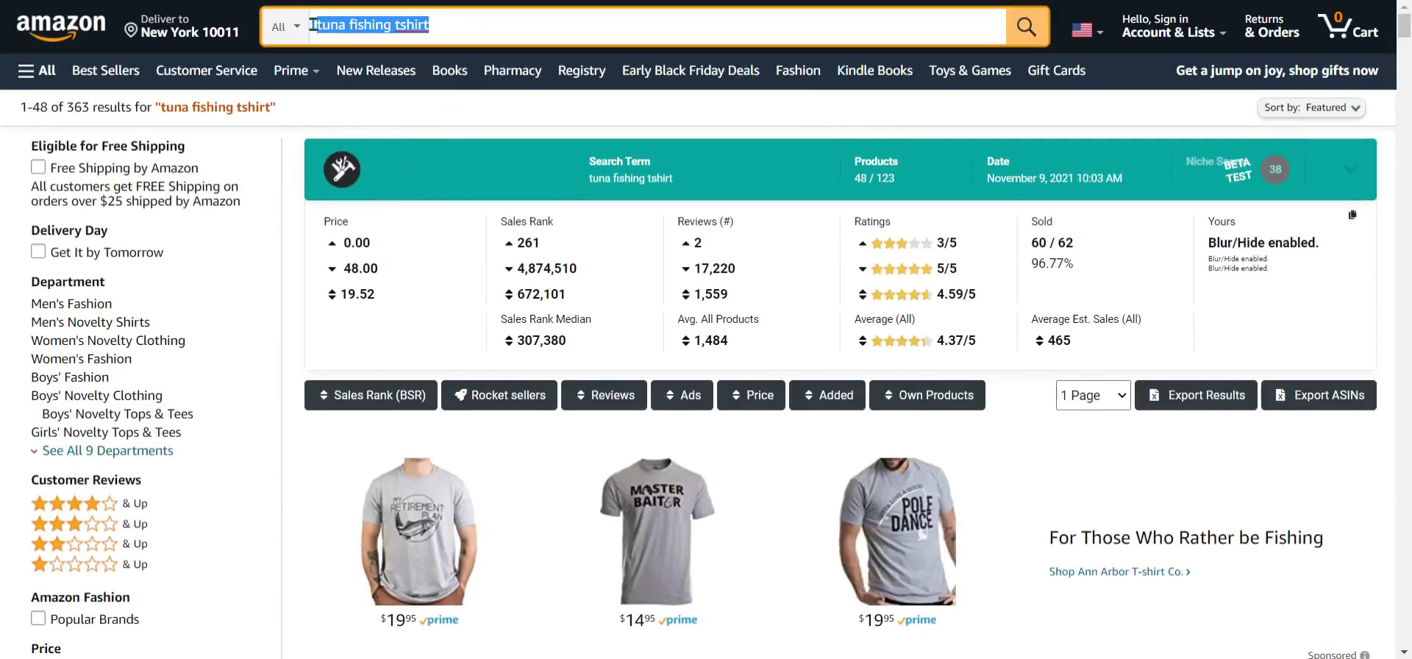
pyautogui.write("i'")
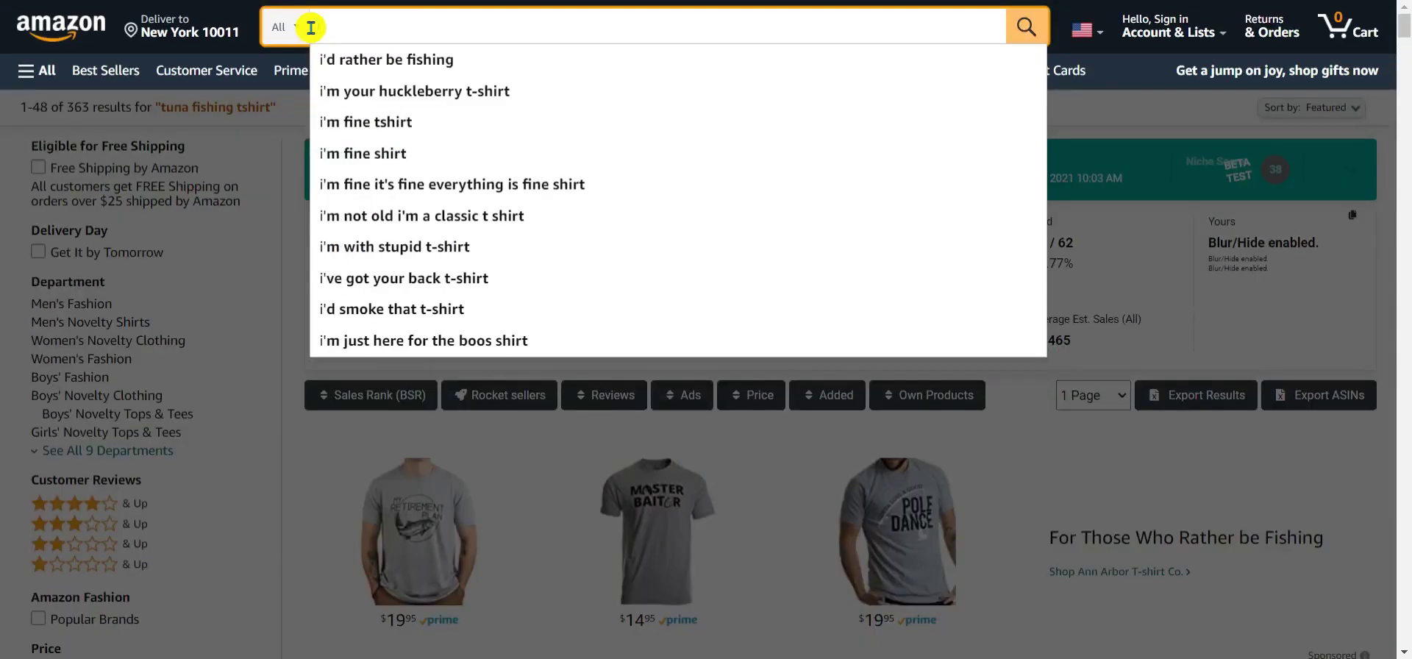
pyautogui.write('d rathe')
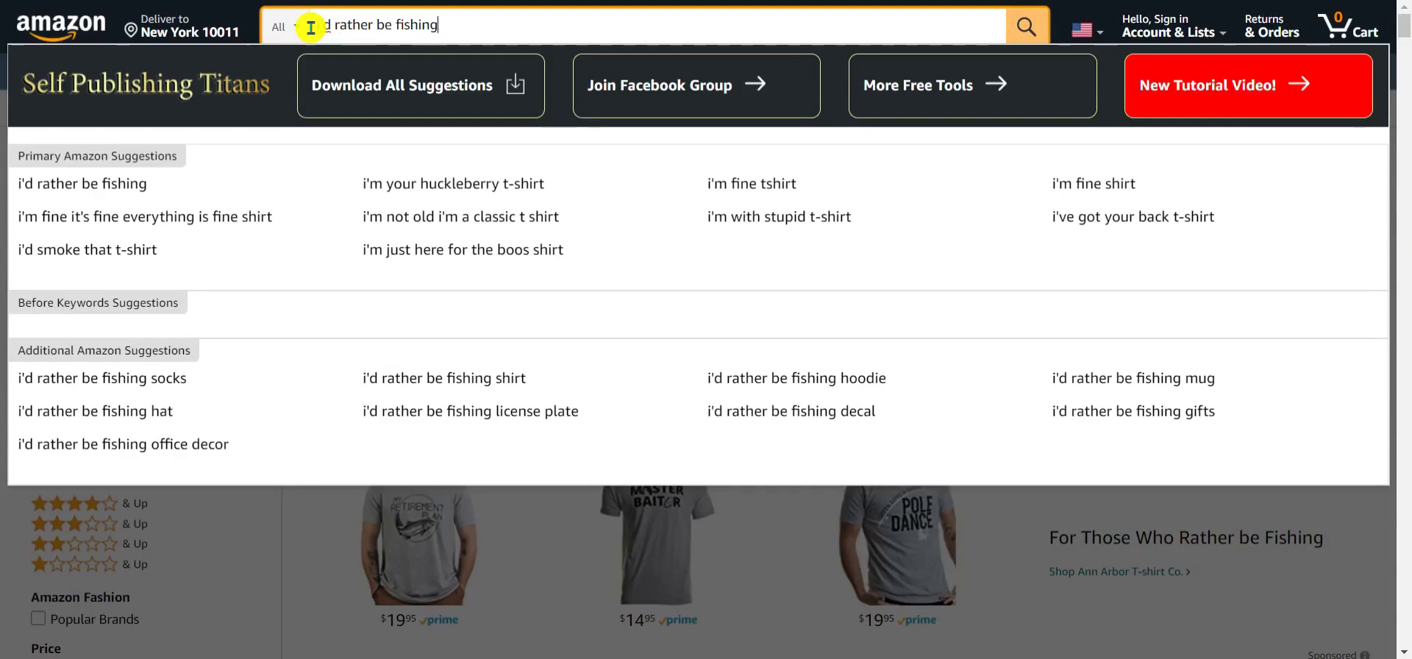
pyautogui.write('r be fishing')
pyautogui.press('Return')
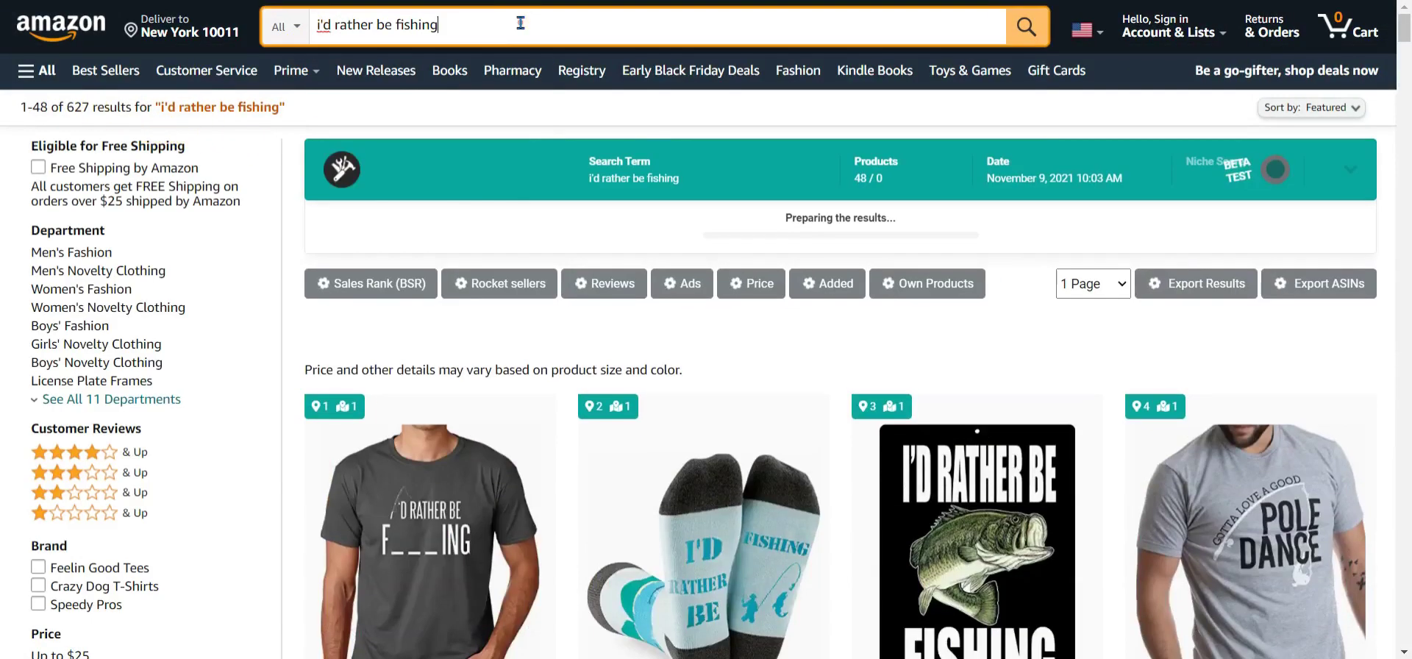
pyautogui.click(518, 23)
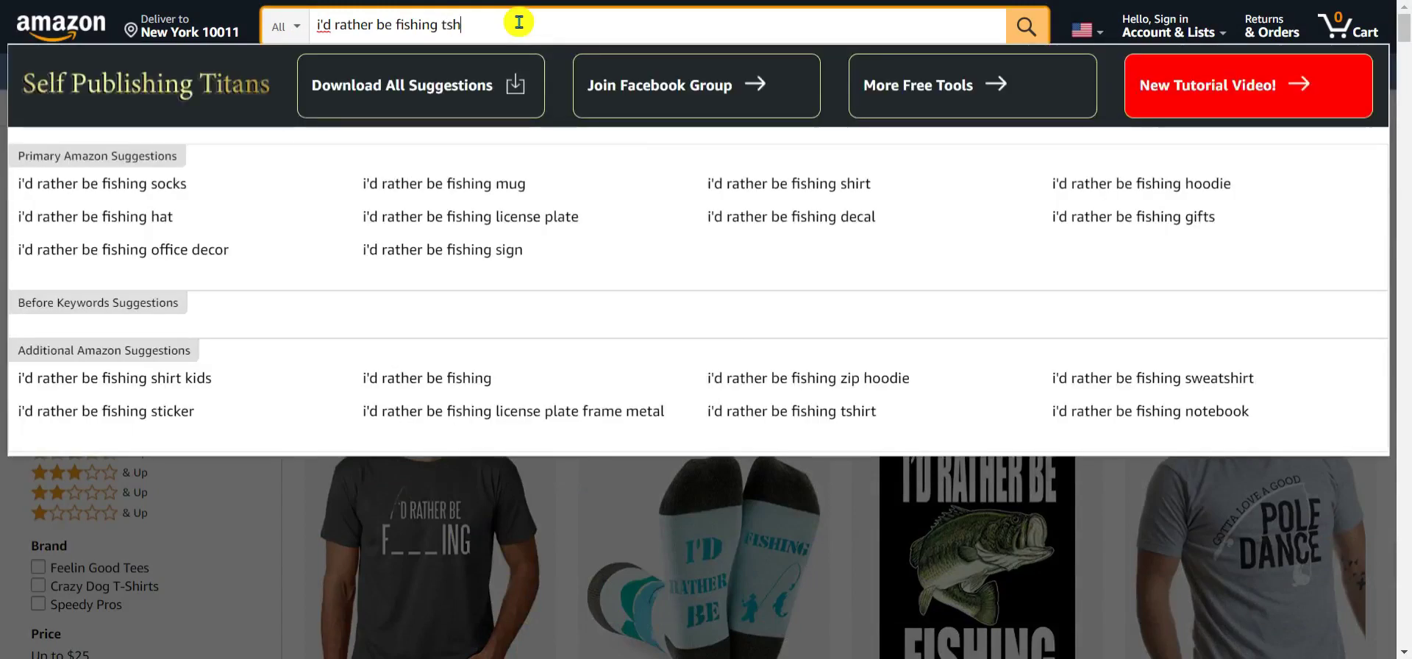
pyautogui.press('Return')
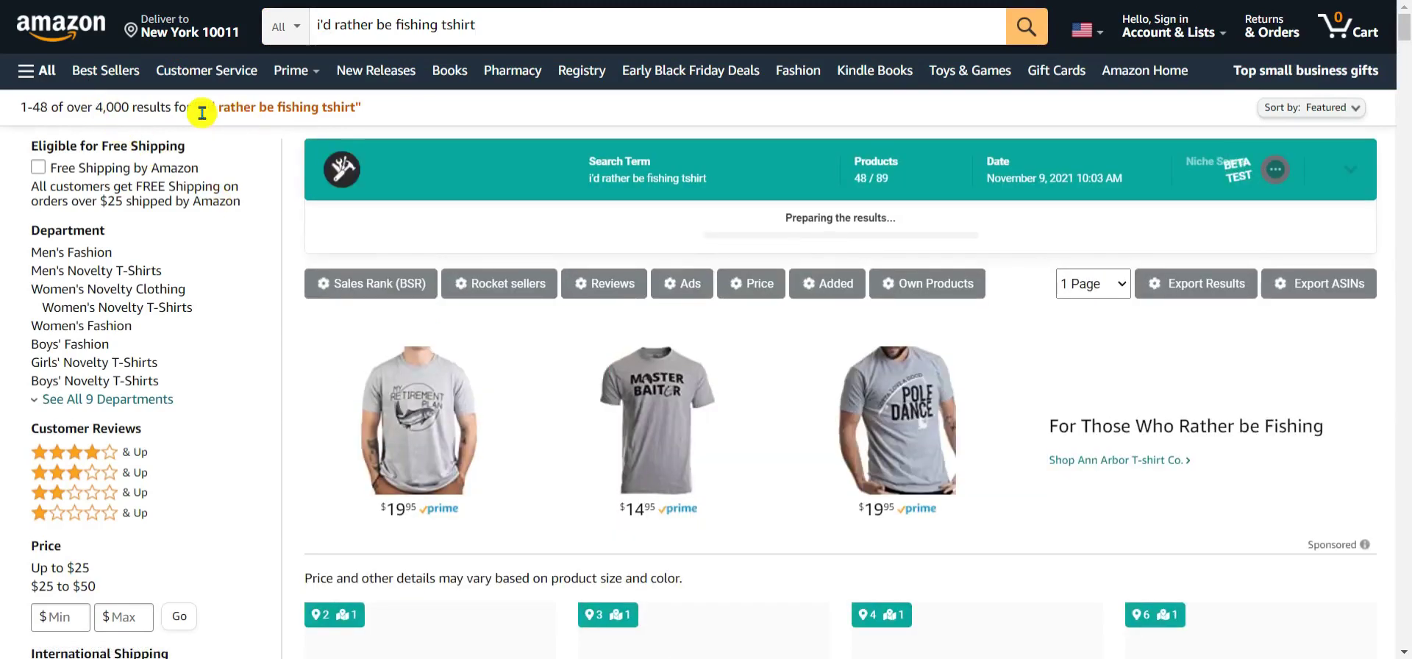
# Insert 'tuna' to search Amazon for 'i'd rather be tuna fishing tshirt'.
pyautogui.scroll(-5, 600, 427)
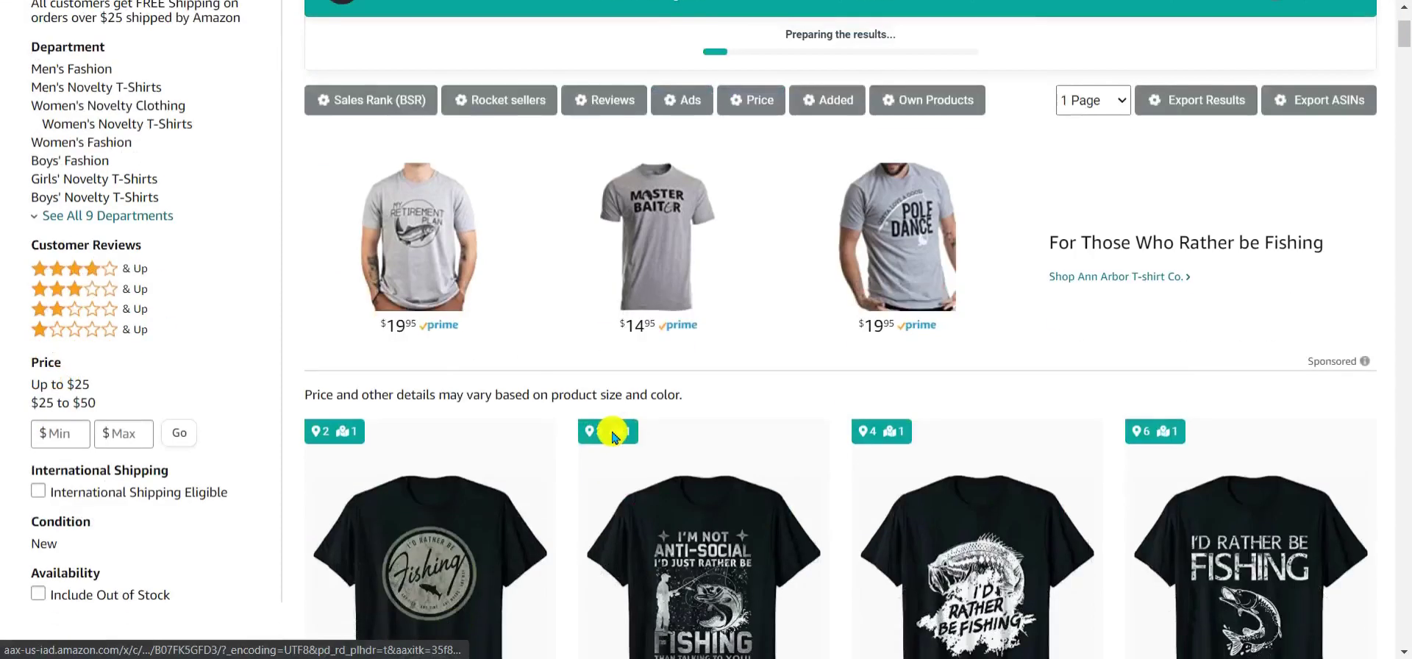
pyautogui.scroll(5, 647, 383)
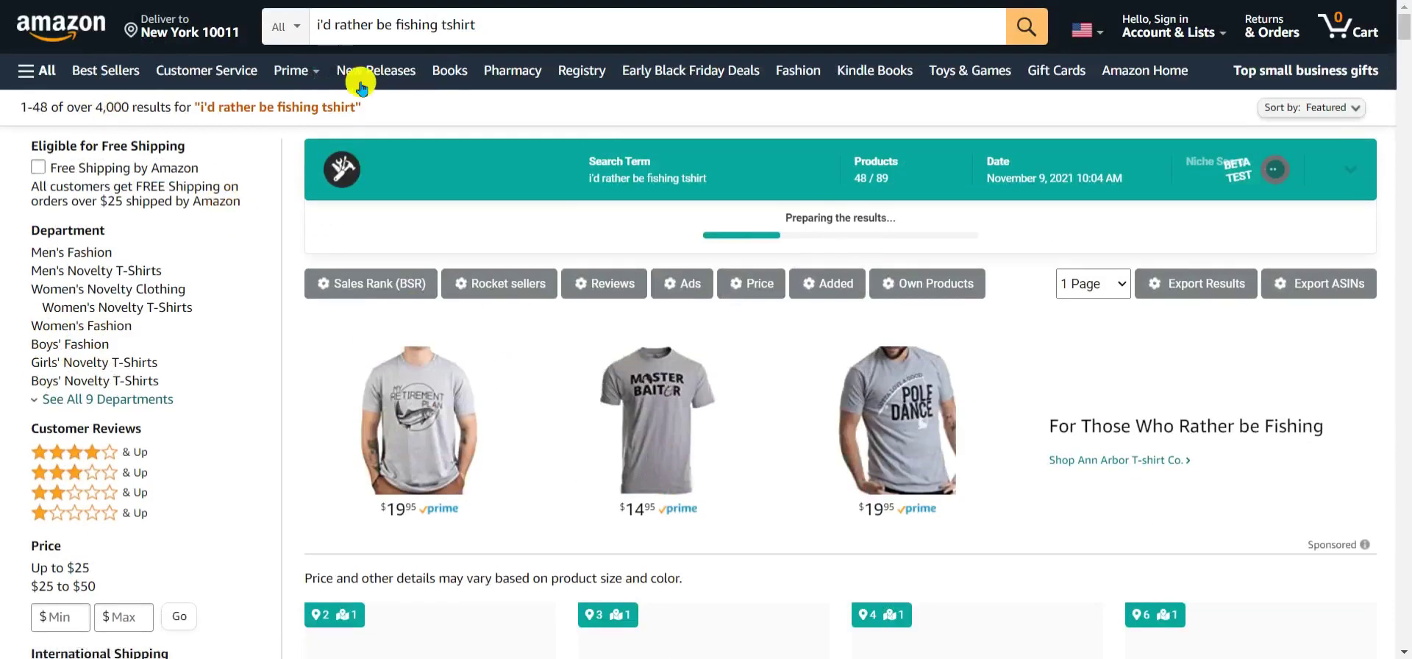
pyautogui.click(390, 29)
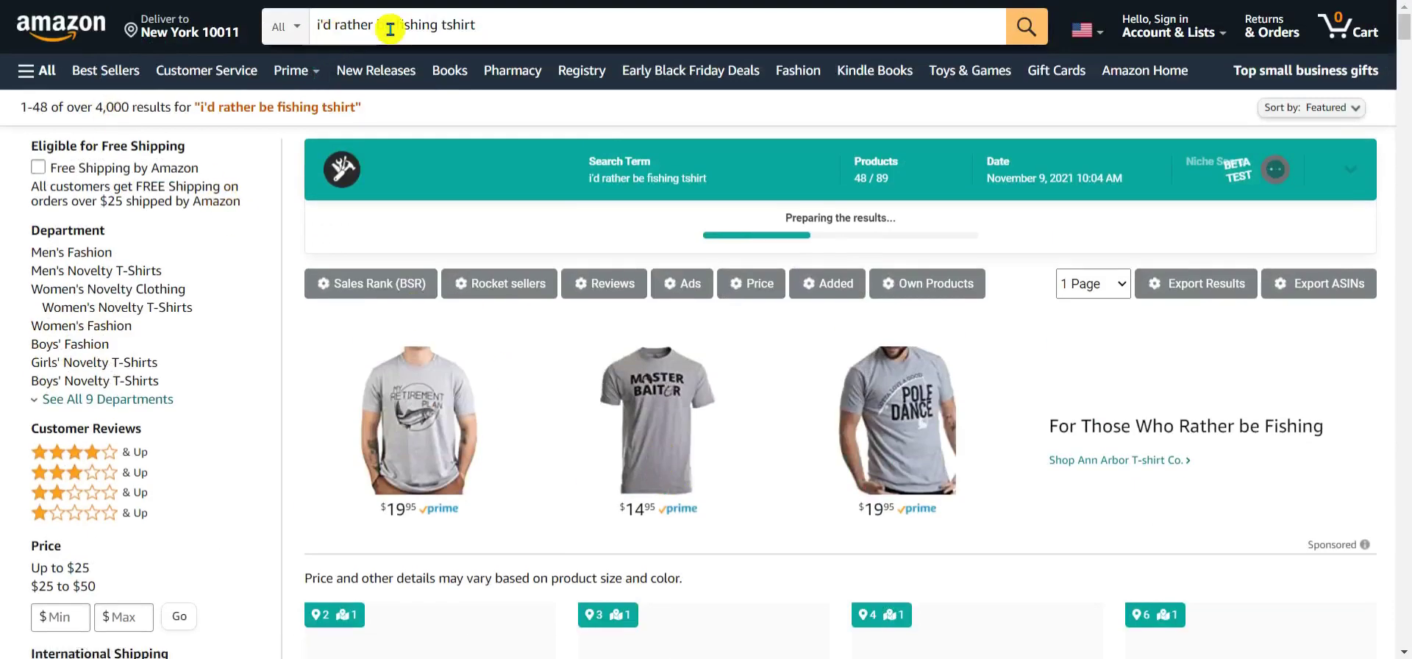
pyautogui.click(398, 26)
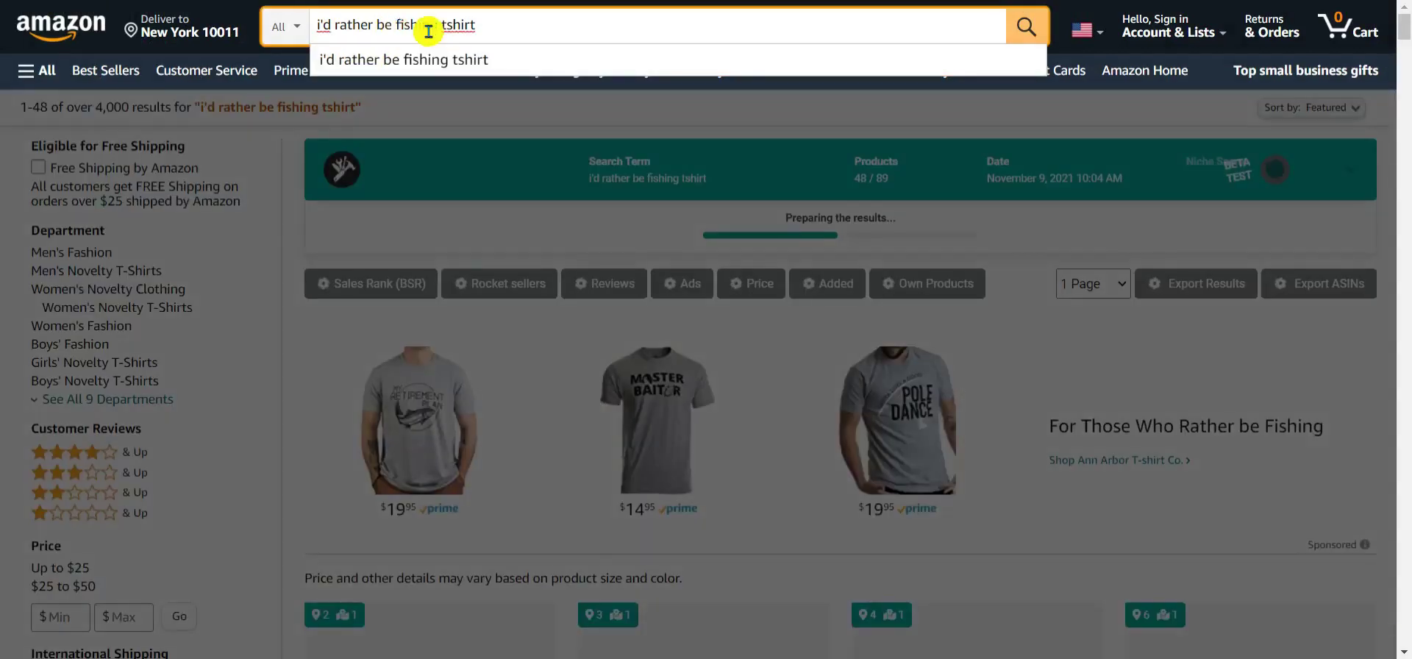
pyautogui.write('tuna')
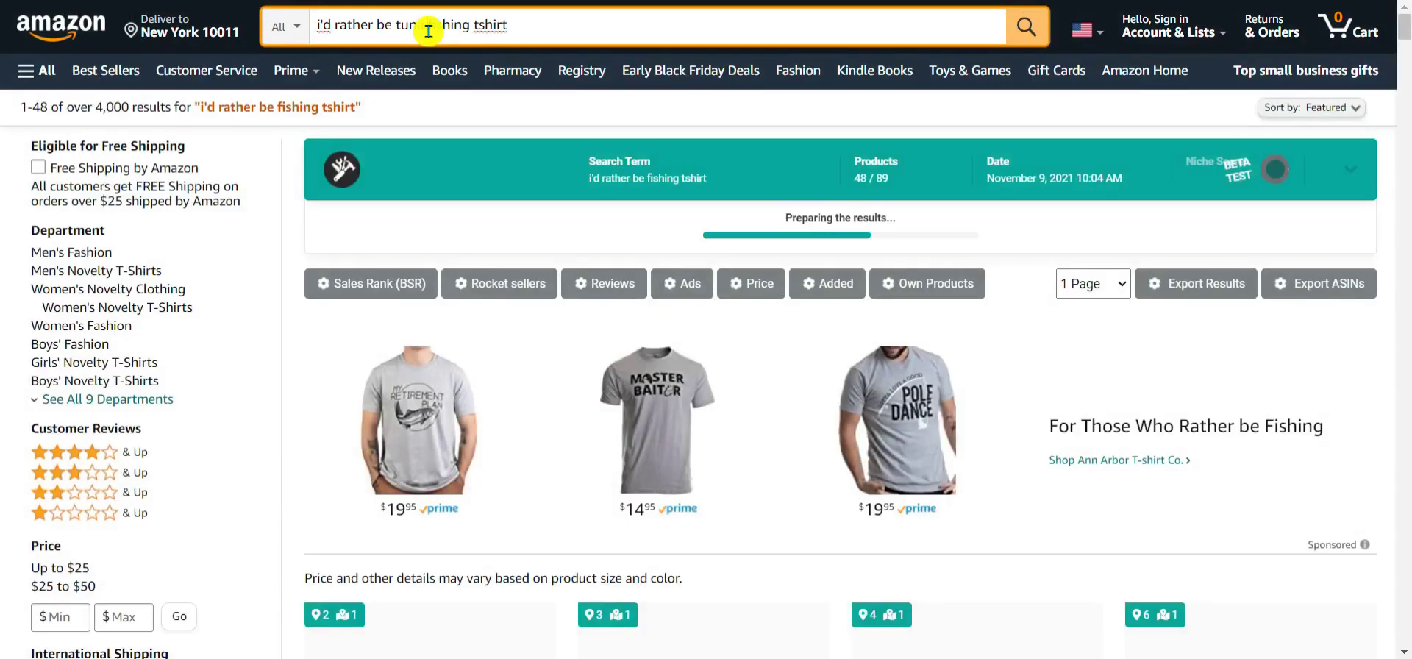
pyautogui.press('Return')
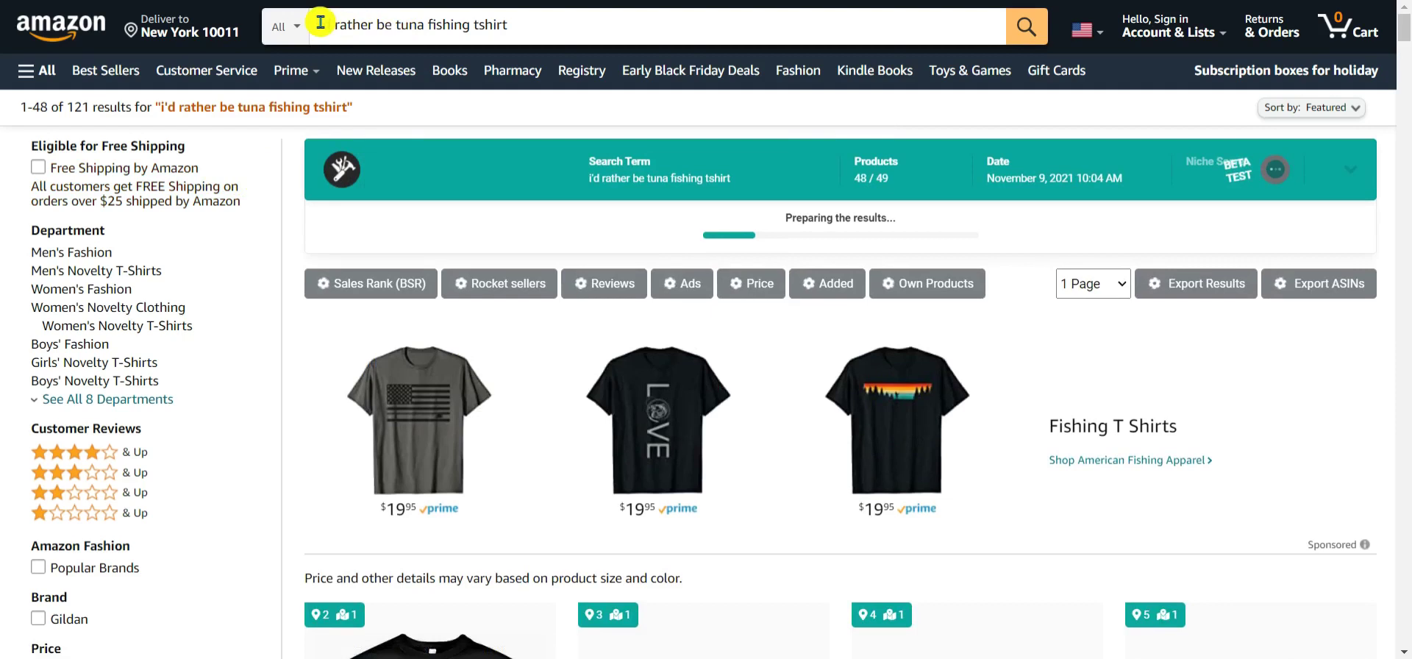
# Select and deselect parts of the tuna fishing tshirt query in the search box.
pyautogui.moveTo(320, 24); pyautogui.dragTo(535, 31)
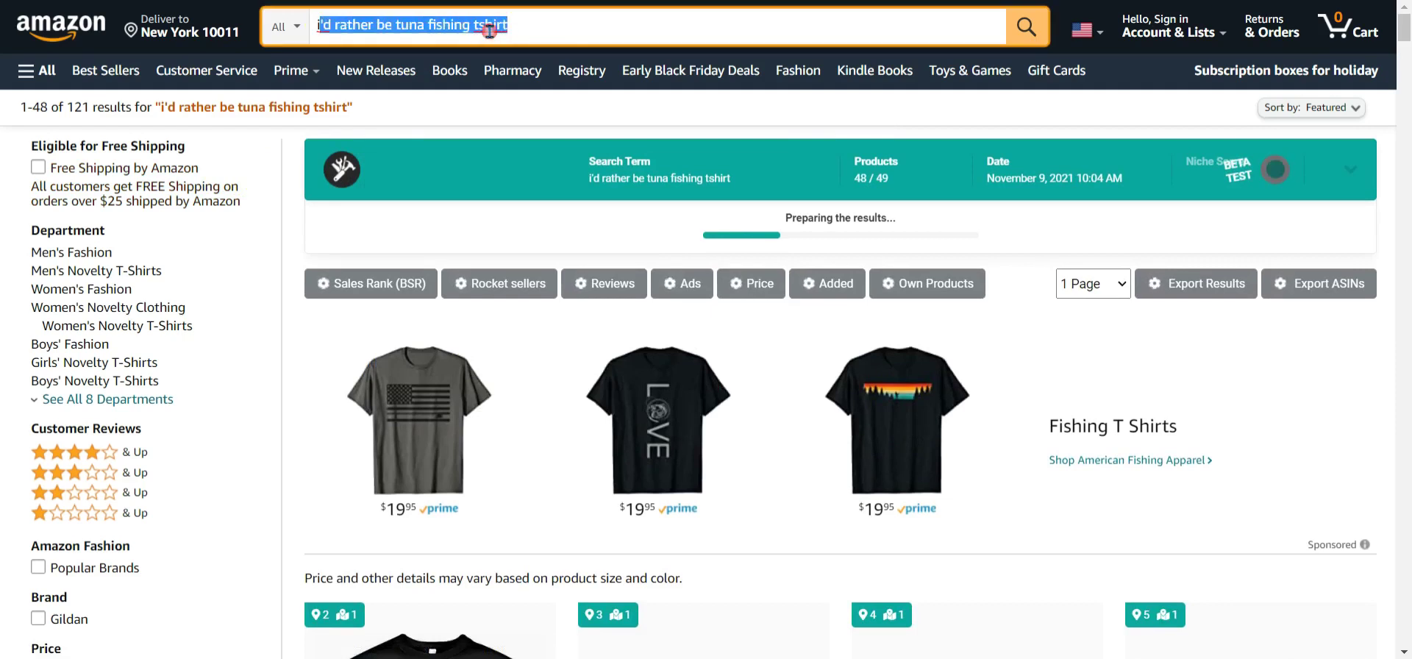
pyautogui.click(443, 24)
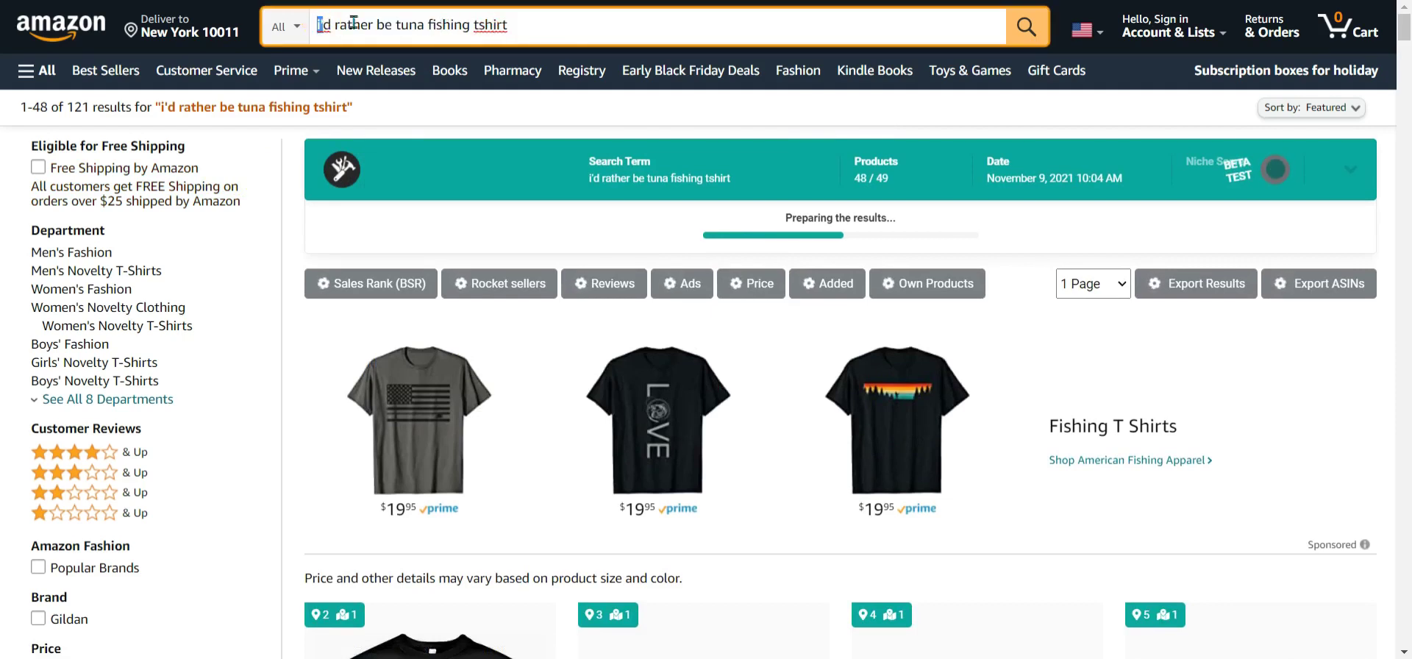
pyautogui.moveTo(354, 22); pyautogui.dragTo(470, 24)
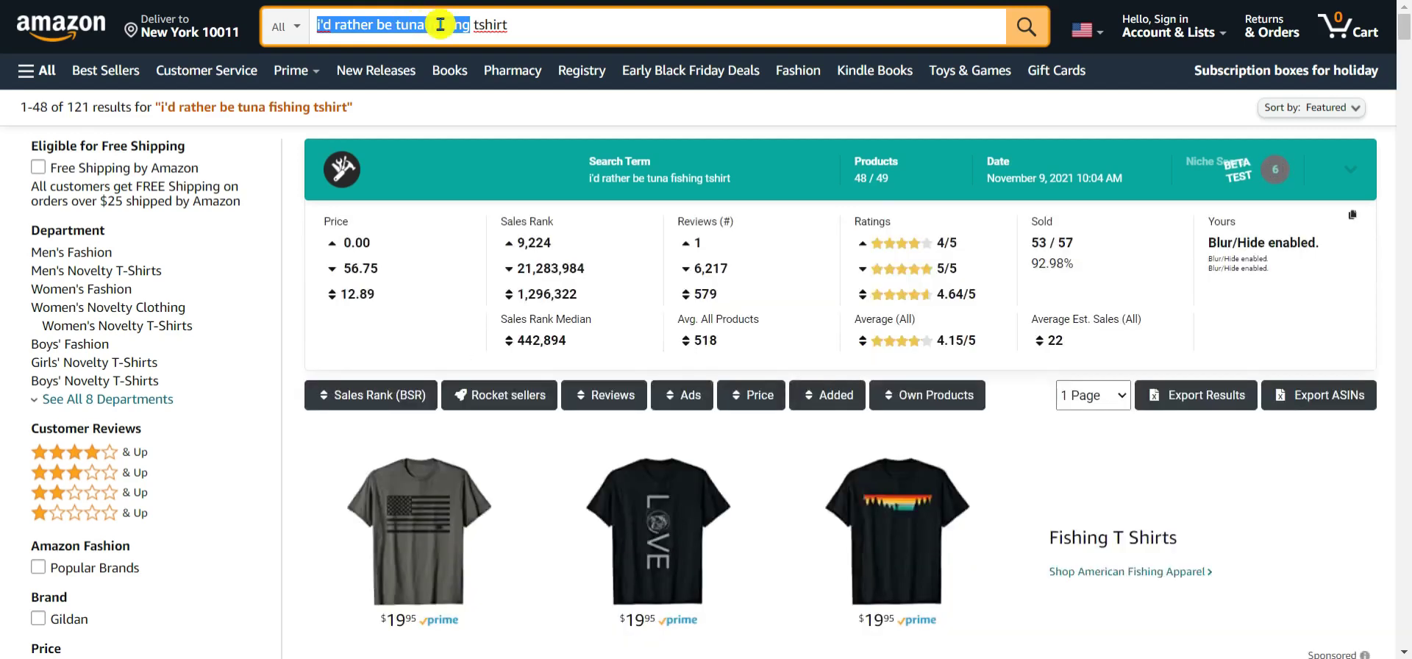
pyautogui.moveTo(441, 25); pyautogui.dragTo(515, 24)
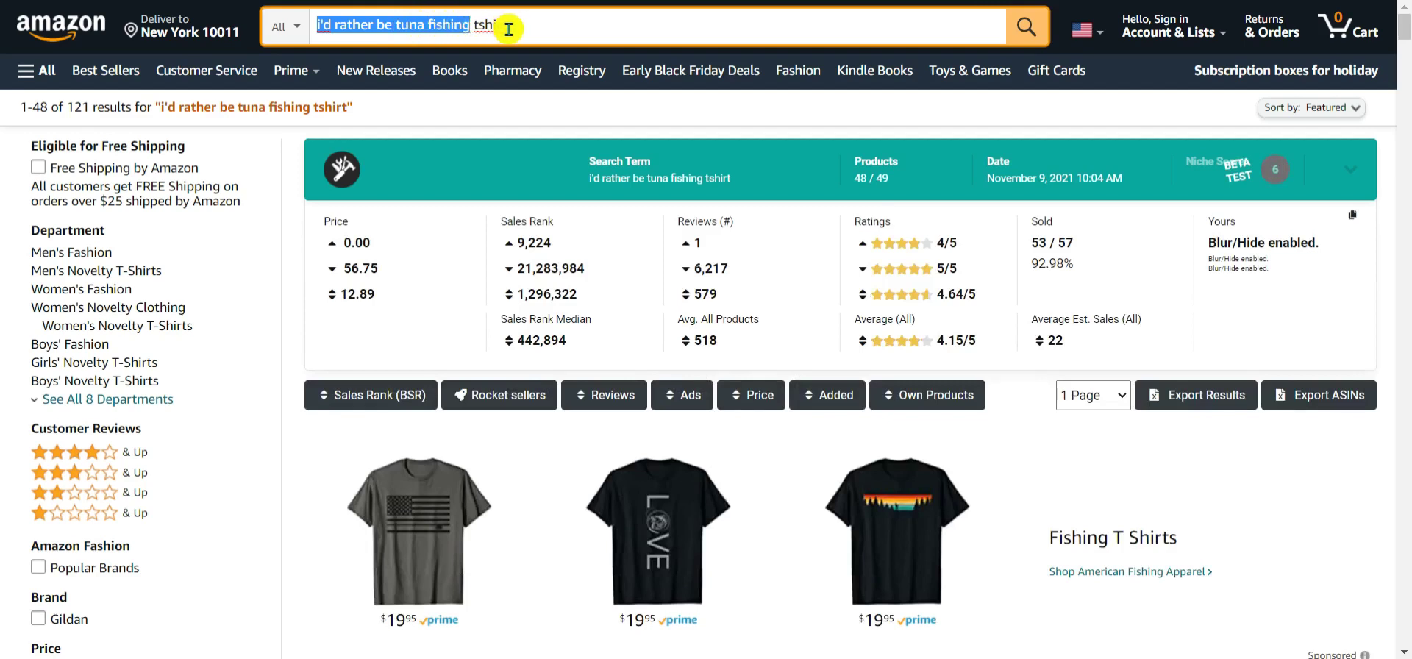
pyautogui.click(605, 28)
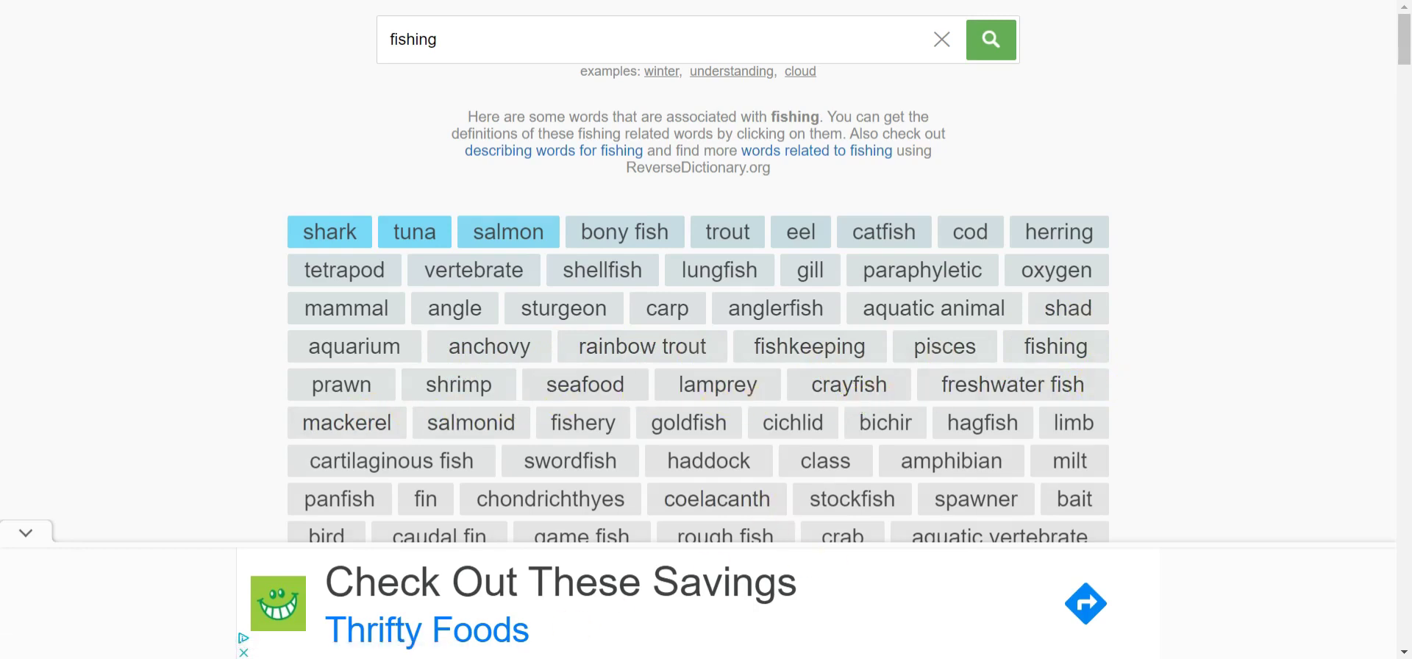
# Highlight 'freshwater fishing' in the Word keyword list, then return to the browser.
pyautogui.hotkey('alt', 'Tab')
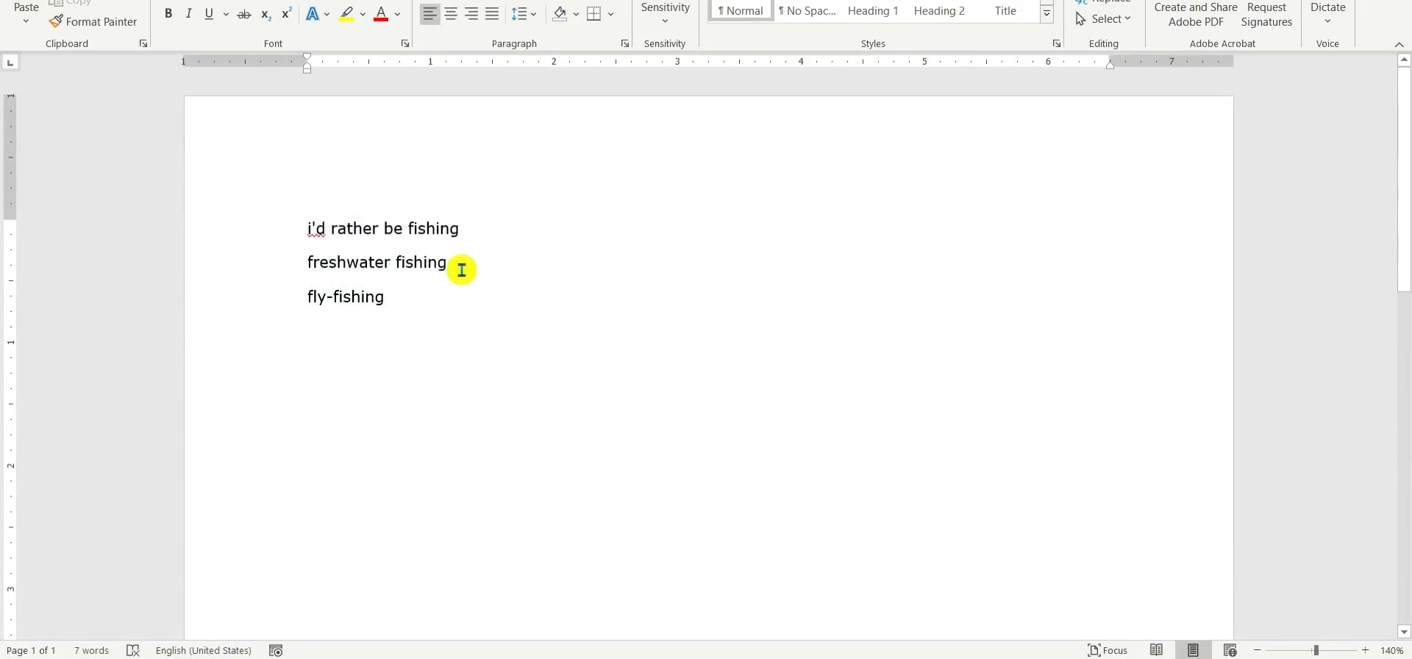
pyautogui.moveTo(305, 246)
pyautogui.mouseDown()
pyautogui.moveTo(306, 265)
pyautogui.moveTo(289, 259)
pyautogui.mouseUp()
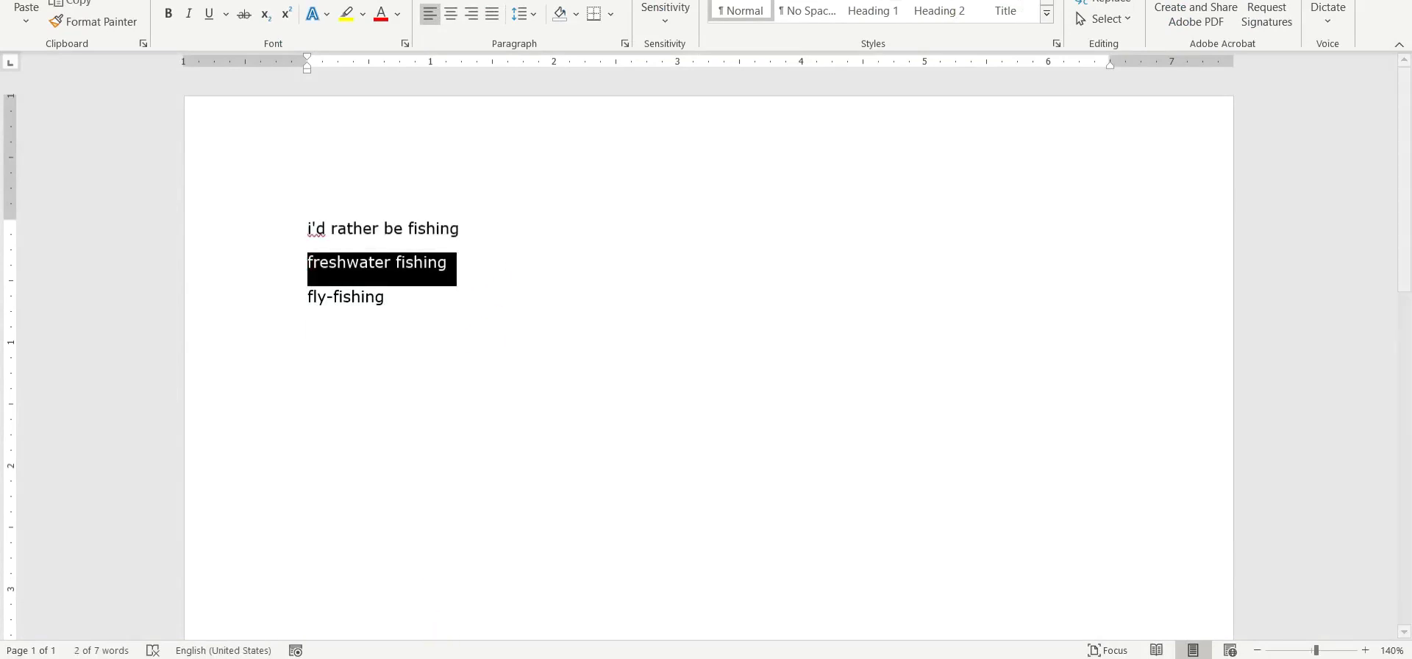
pyautogui.hotkey('alt', 'Tab')
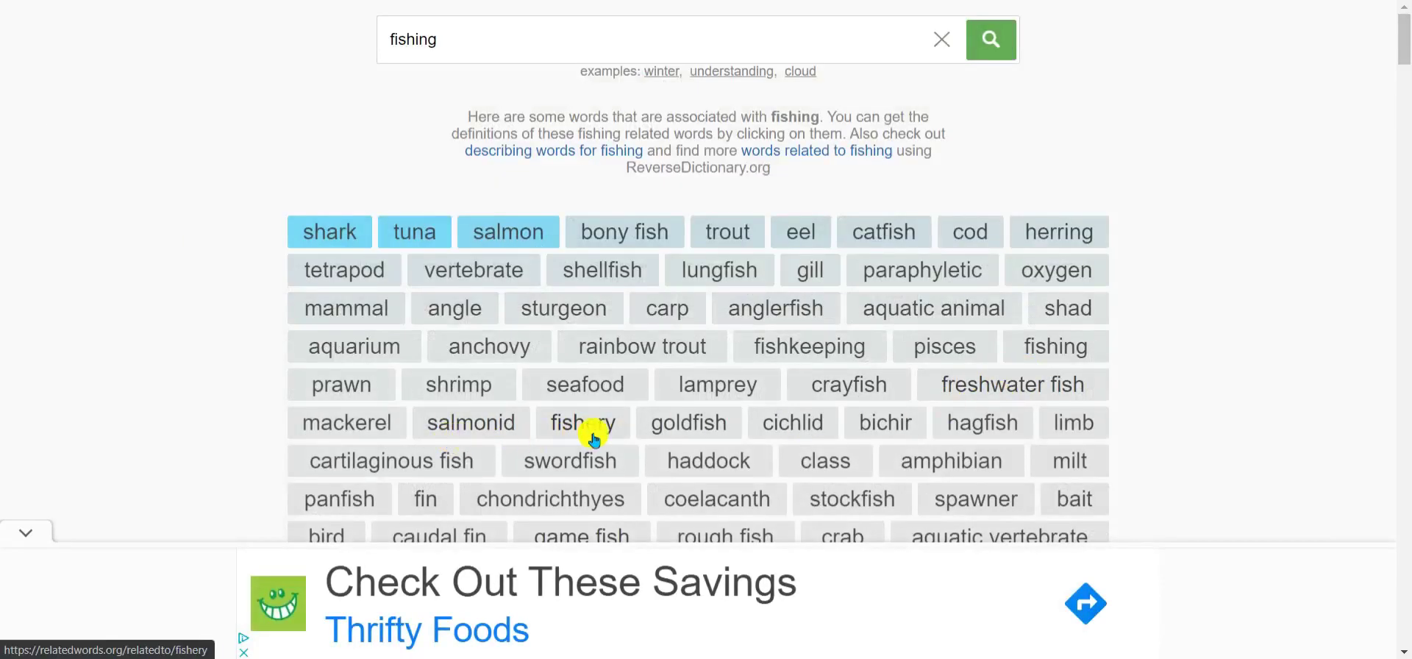
pyautogui.scroll(-1, 956, 419)
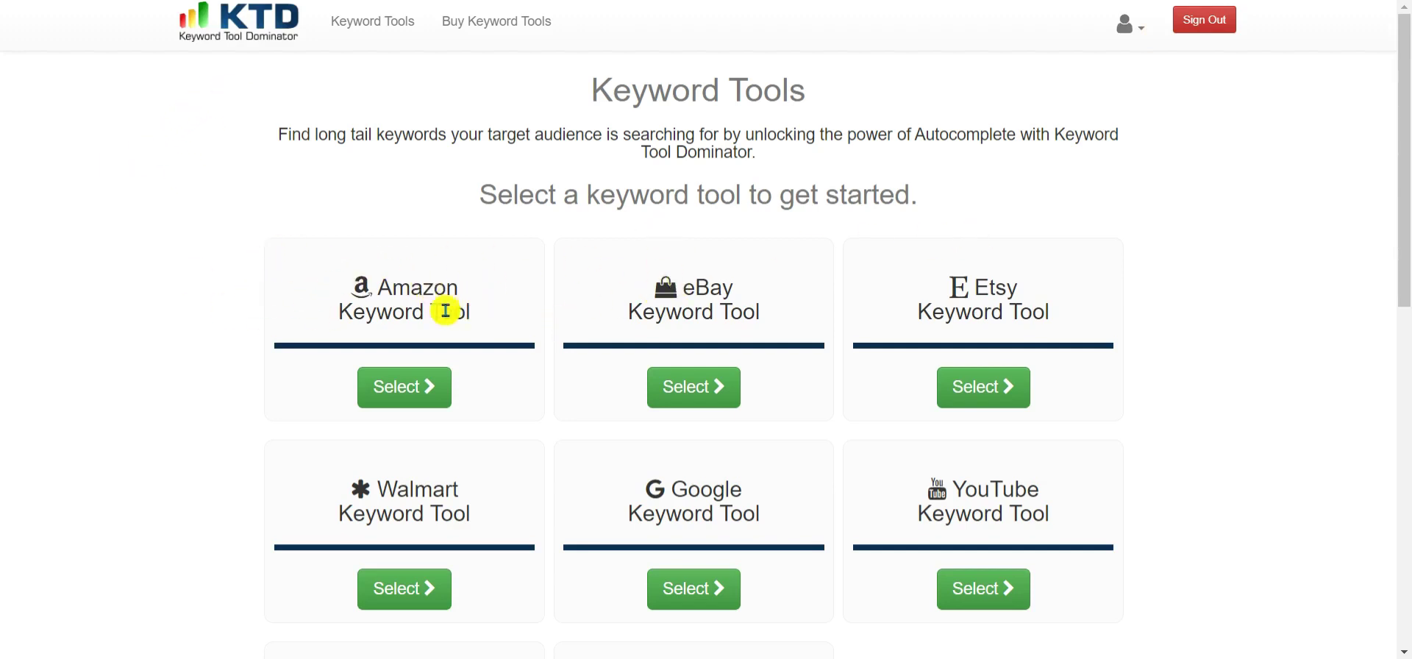
# Open Keyword Tool Dominator's Amazon Keyword Tool.
pyautogui.moveTo(379, 287); pyautogui.dragTo(466, 309)
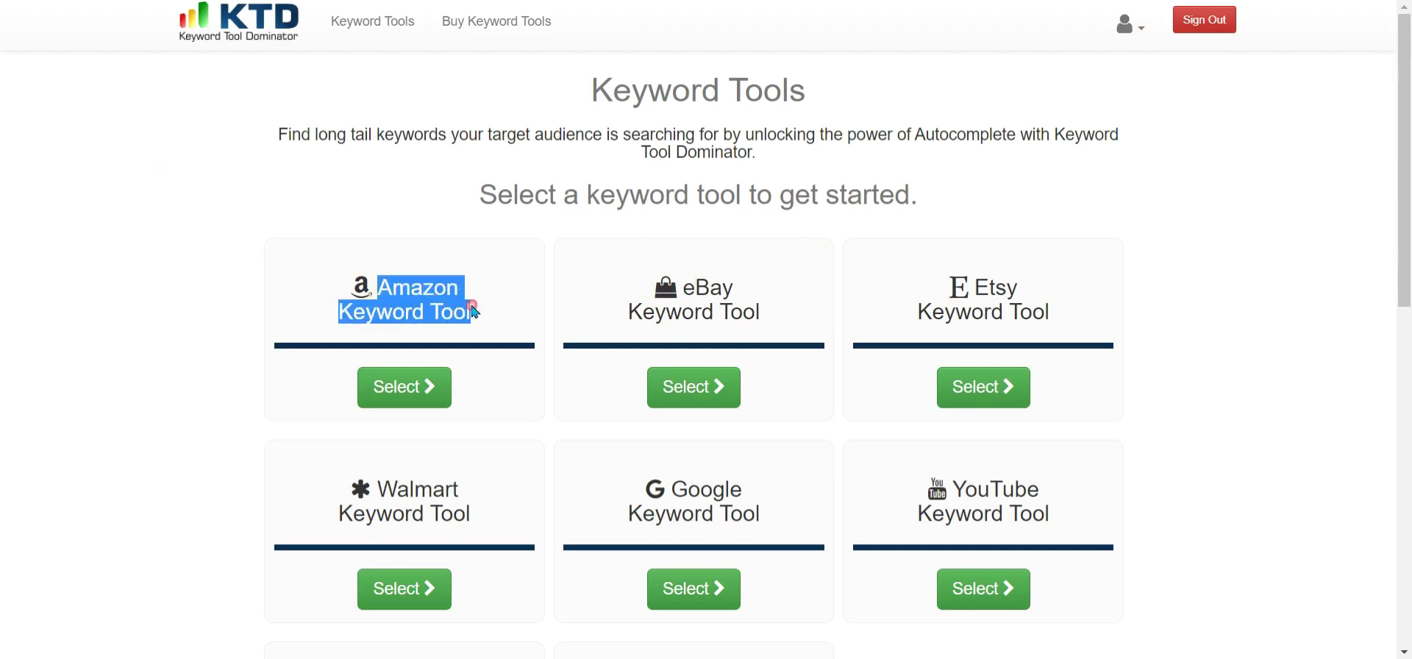
pyautogui.scroll(-1, 346, 350)
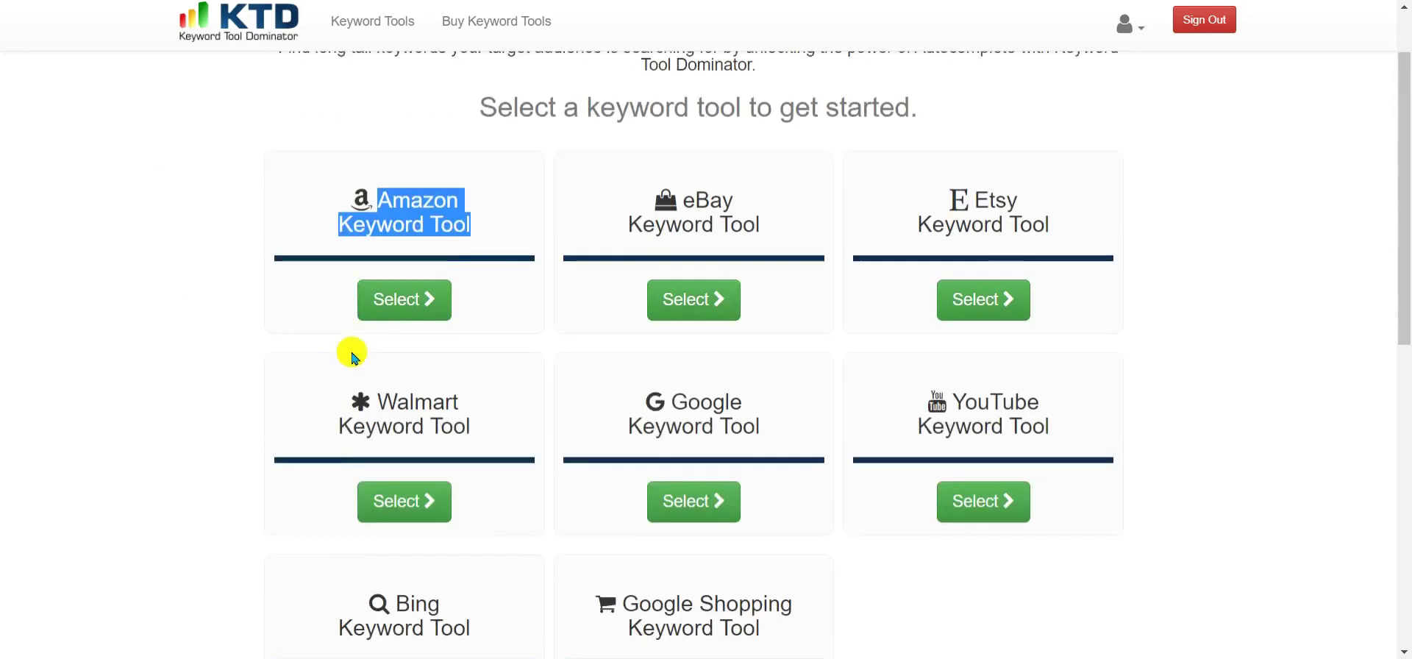
pyautogui.click(397, 297)
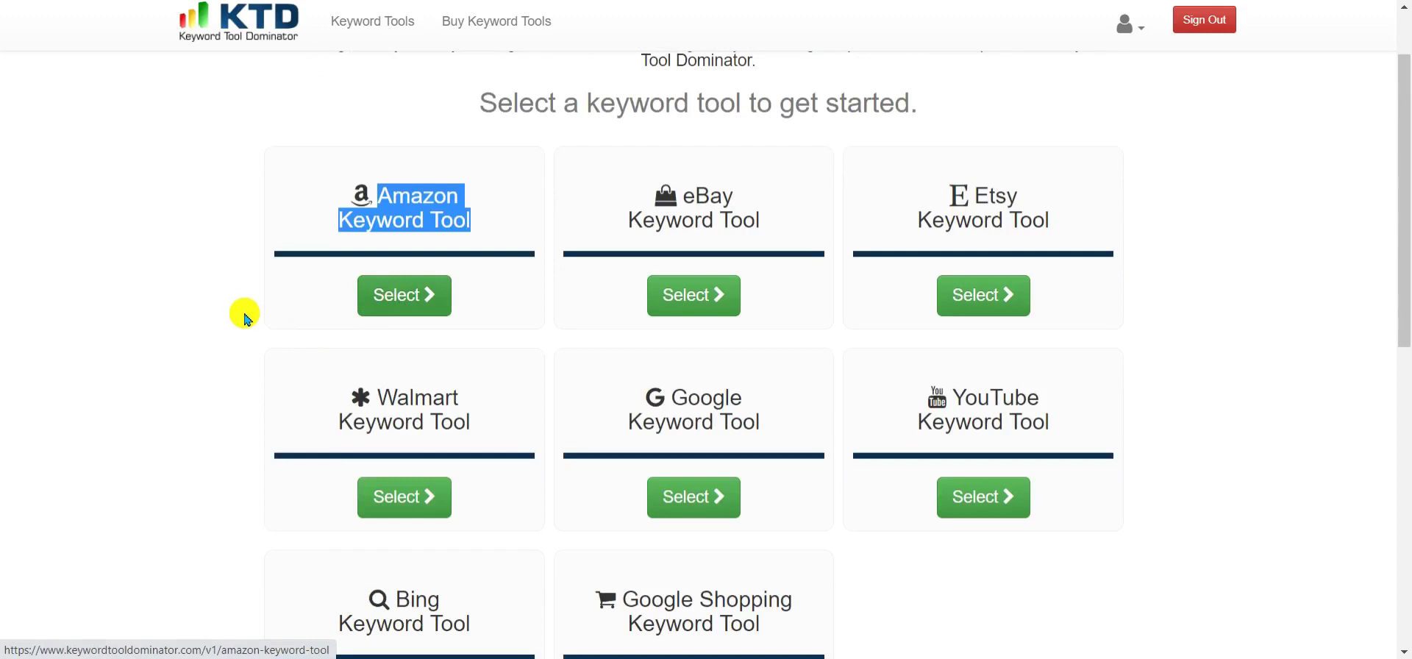
pyautogui.scroll(-2, 328, 300)
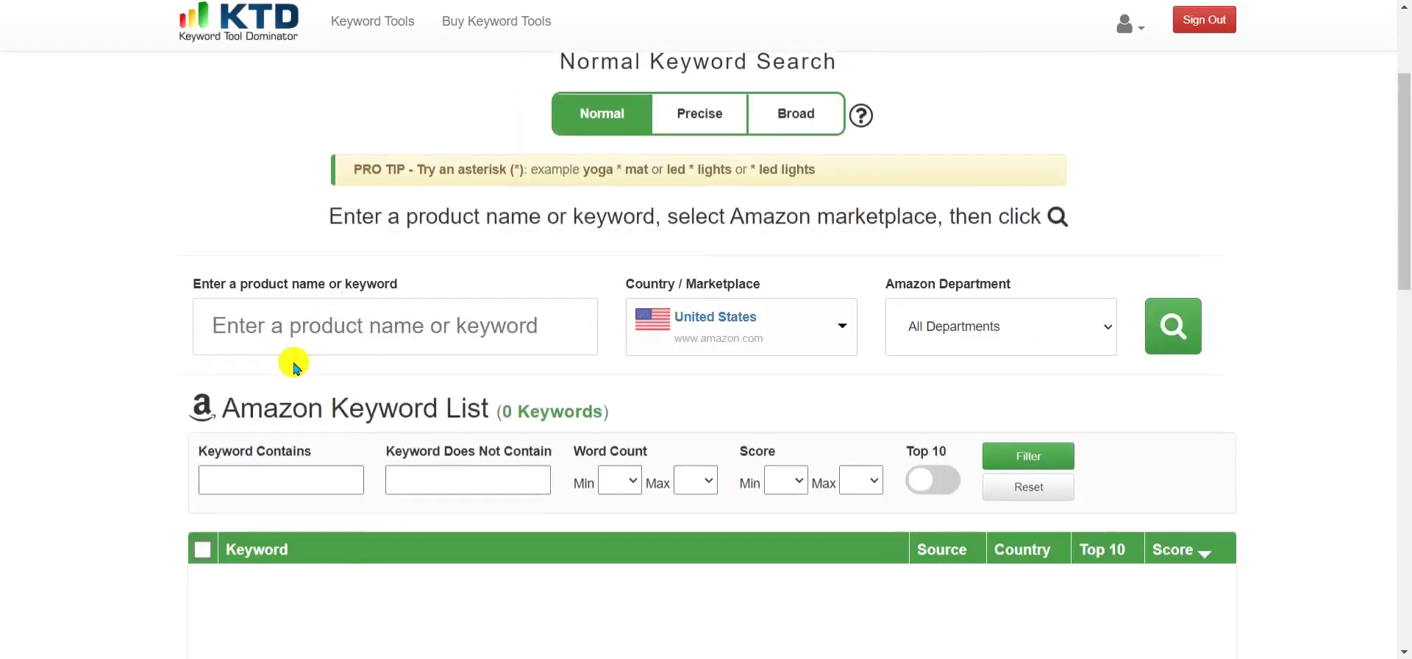
# Run an Amazon keyword search for 'fishing * tshirt'.
pyautogui.click(306, 321)
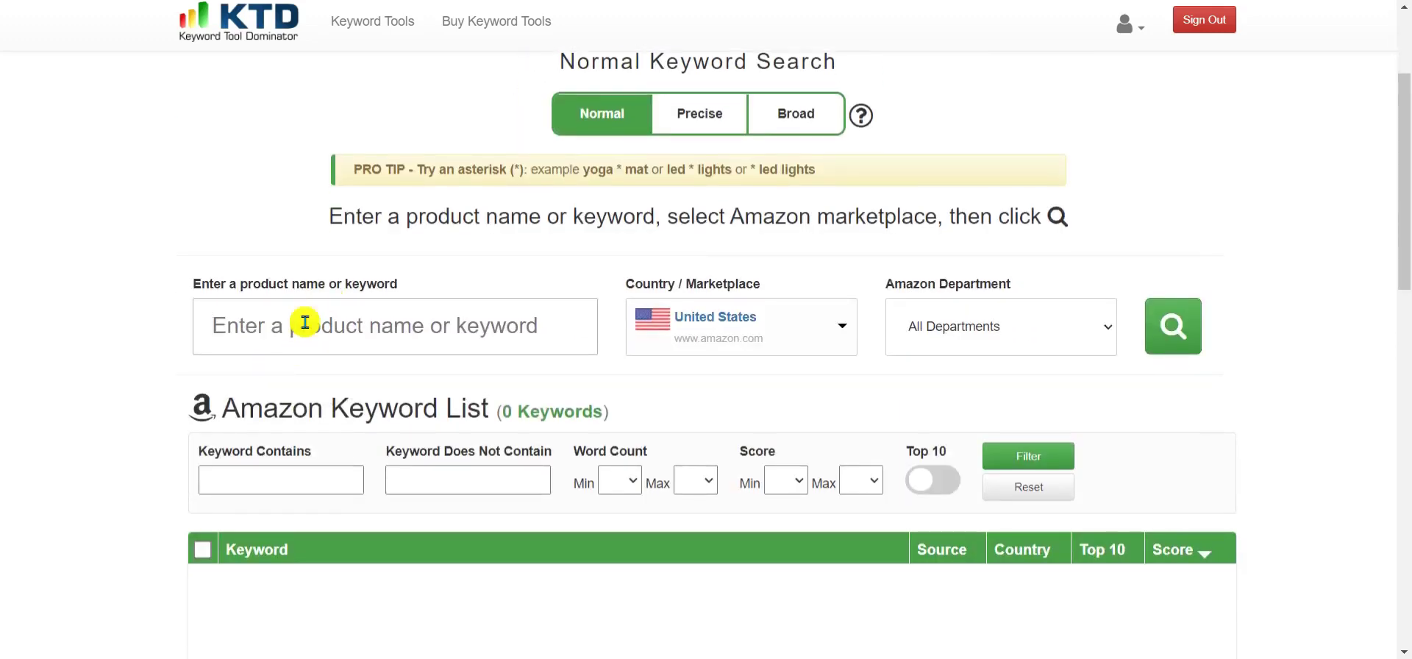
pyautogui.write('fishing tshirt')
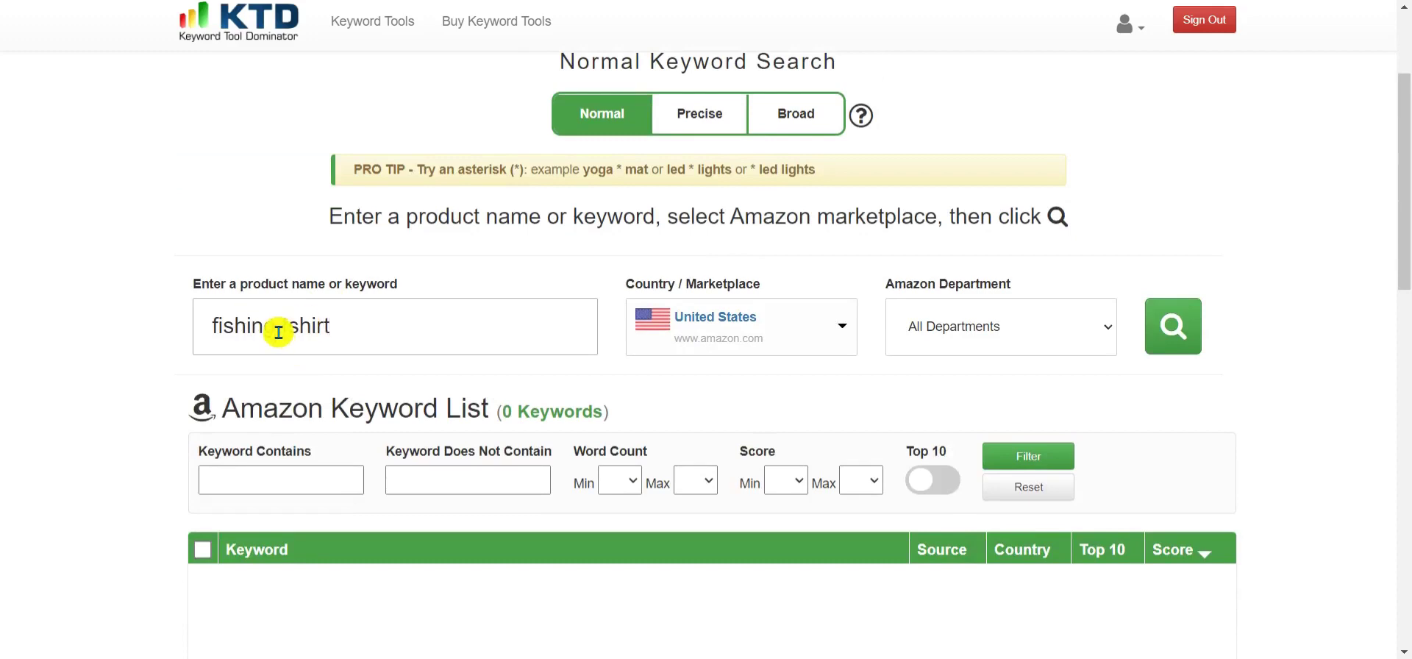
pyautogui.click(279, 324)
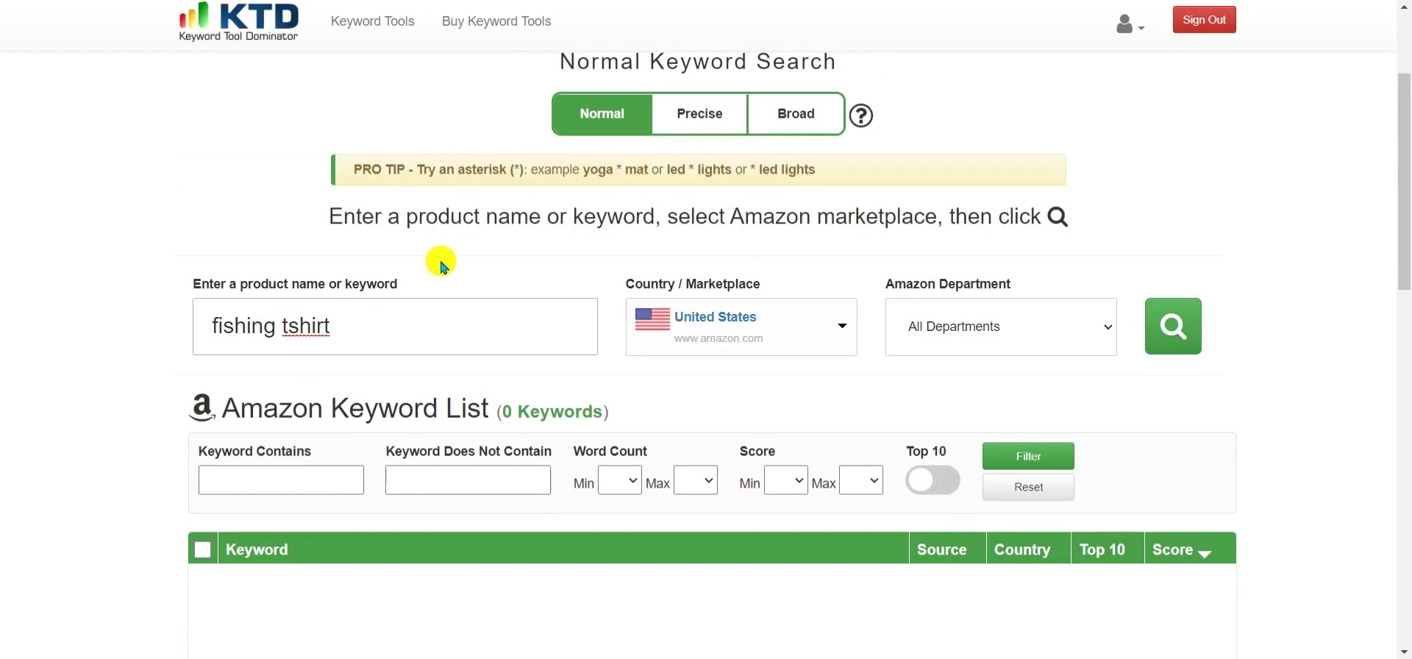
pyautogui.write('*')
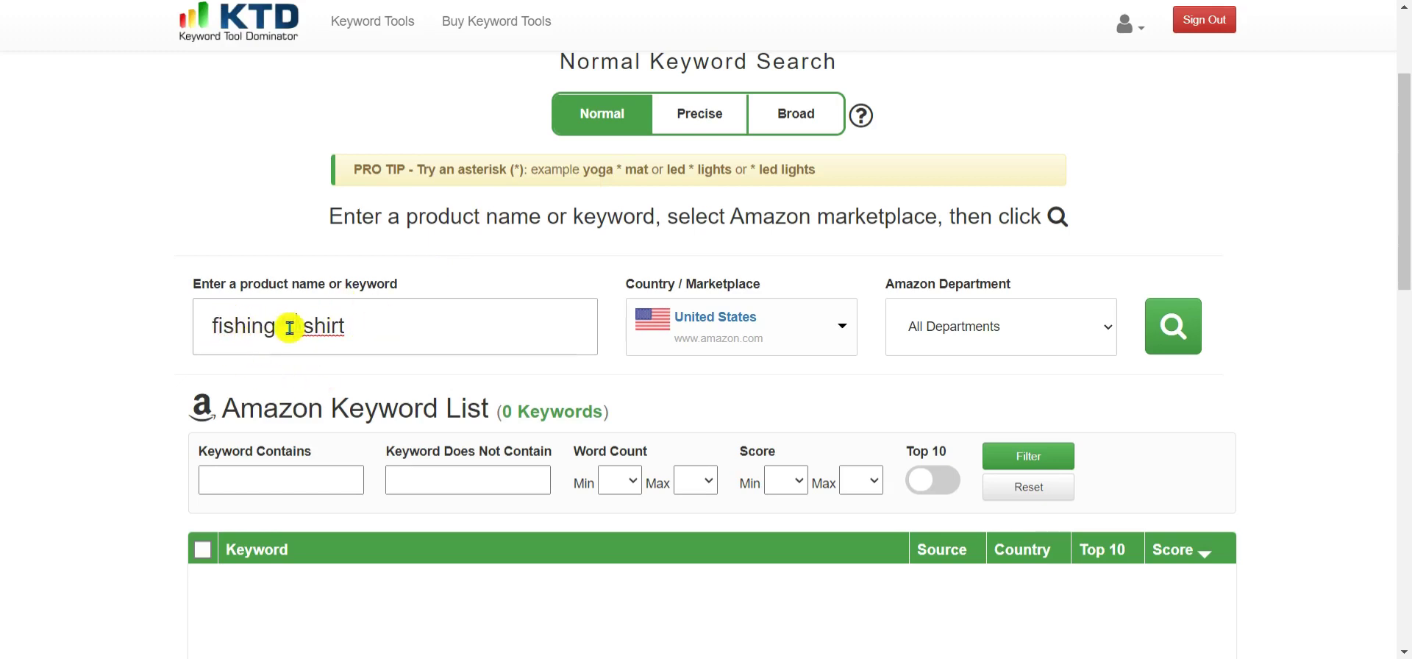
pyautogui.click(1170, 327)
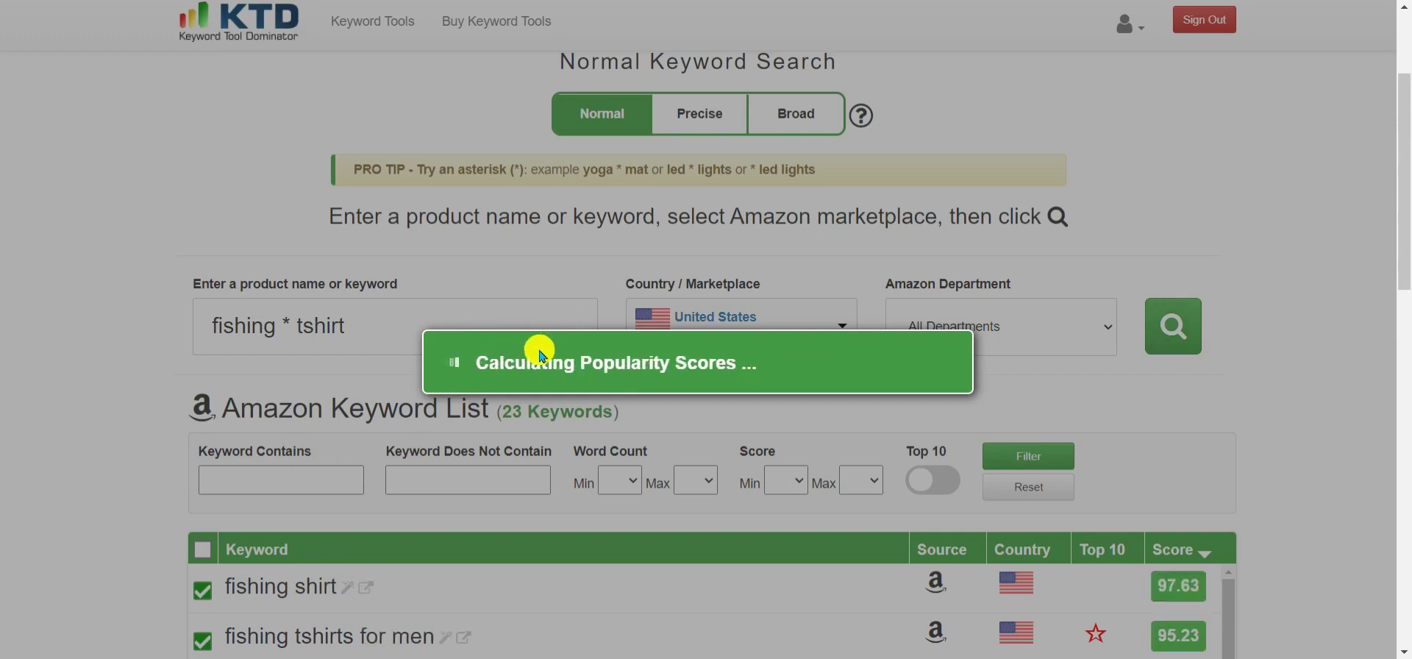
# Scroll through the 23 scored Amazon keyword results for 'fishing * tshirt'.
pyautogui.scroll(-5, 482, 367)
pyautogui.scroll(-3, 485, 357)
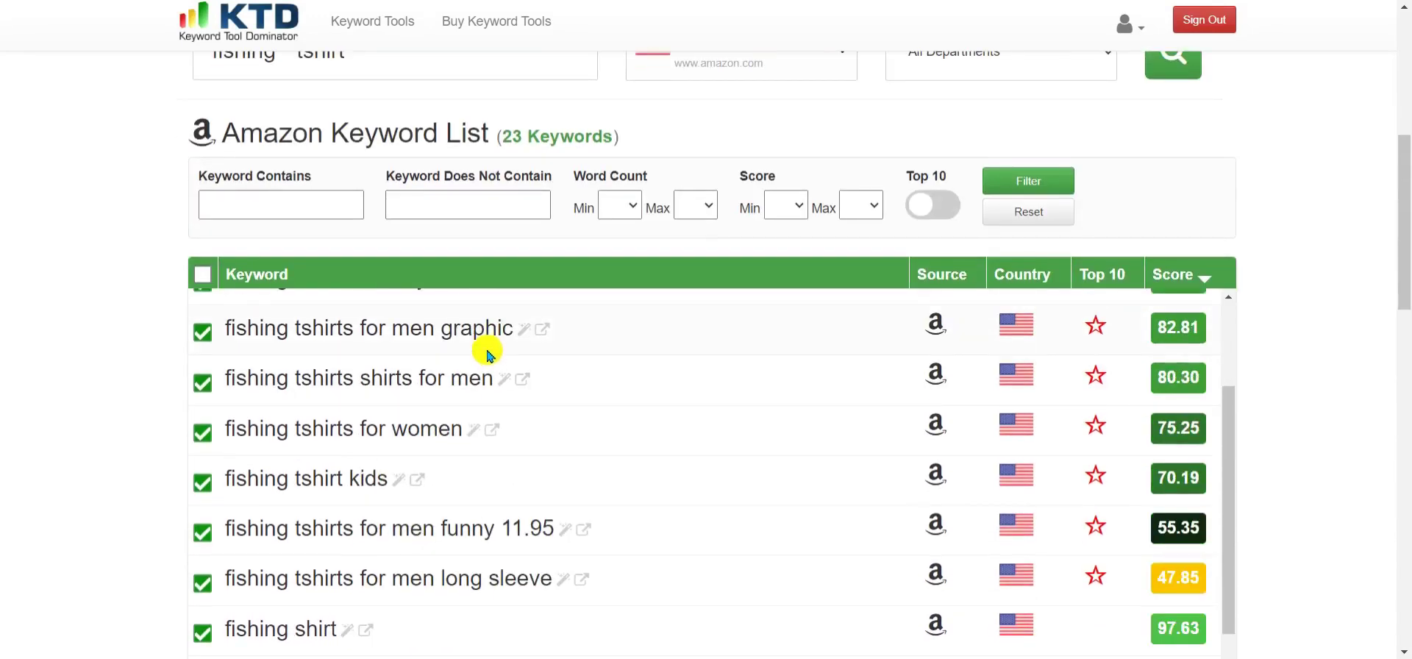
pyautogui.scroll(3, 1229, 372)
pyautogui.scroll(-1, 362, 360)
pyautogui.scroll(1, 362, 361)
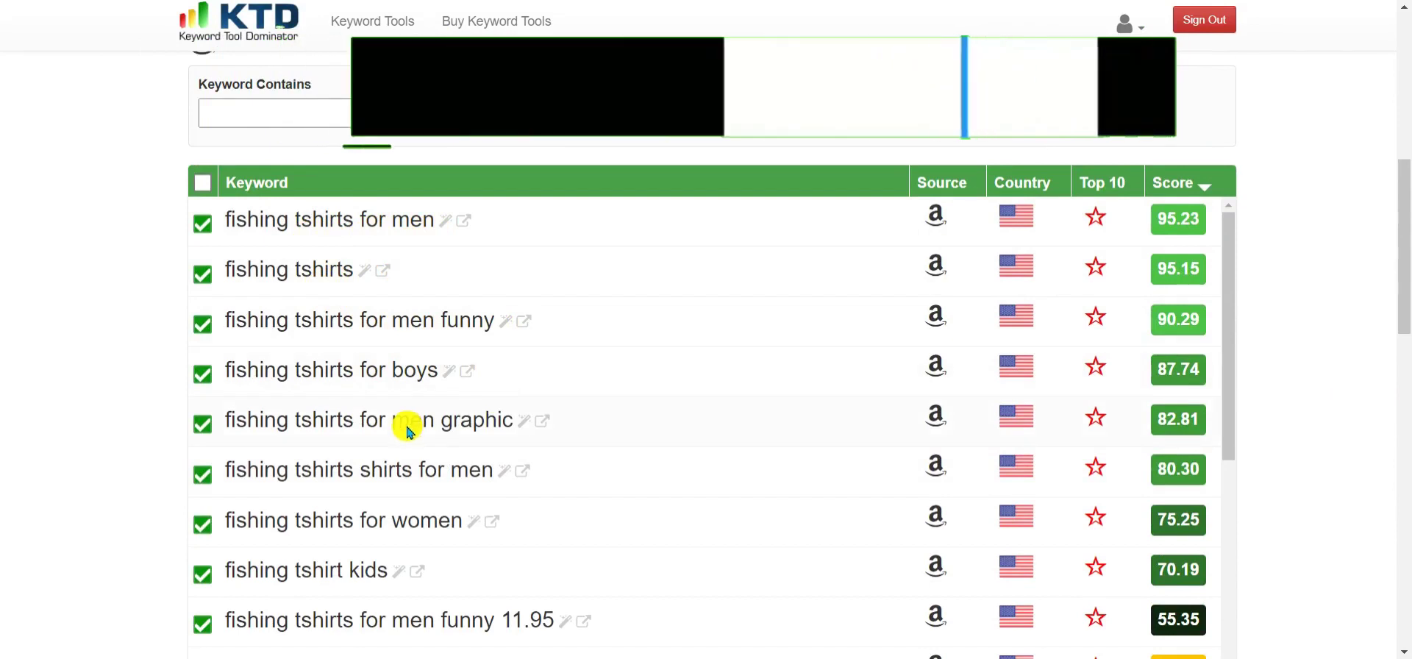
pyautogui.scroll(-1, 528, 413)
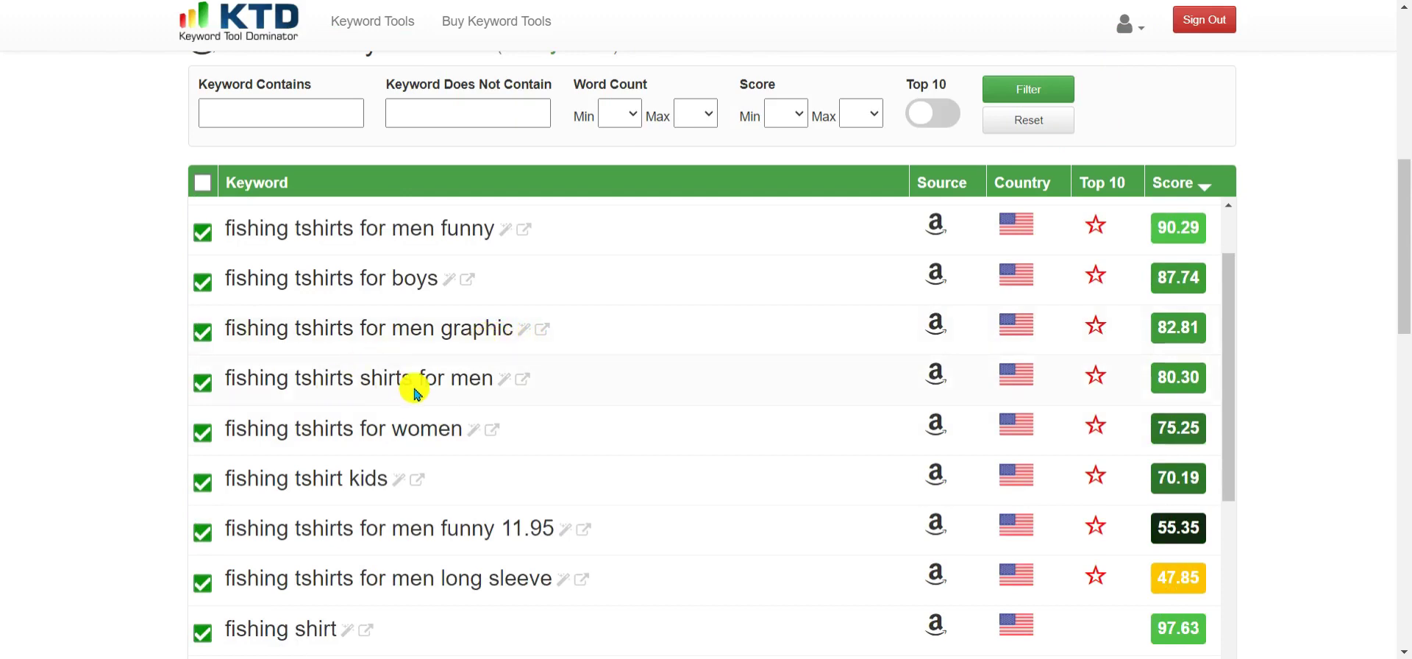
pyautogui.scroll(-1, 418, 389)
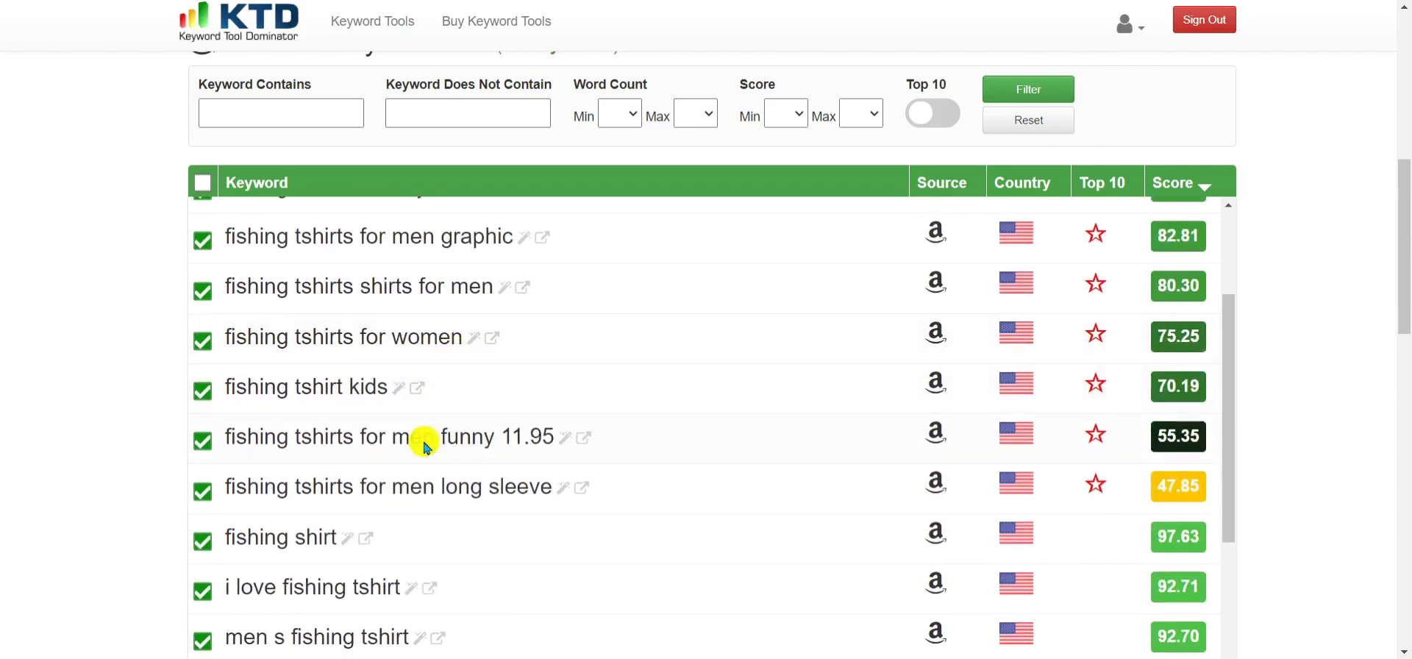
pyautogui.scroll(-1, 411, 441)
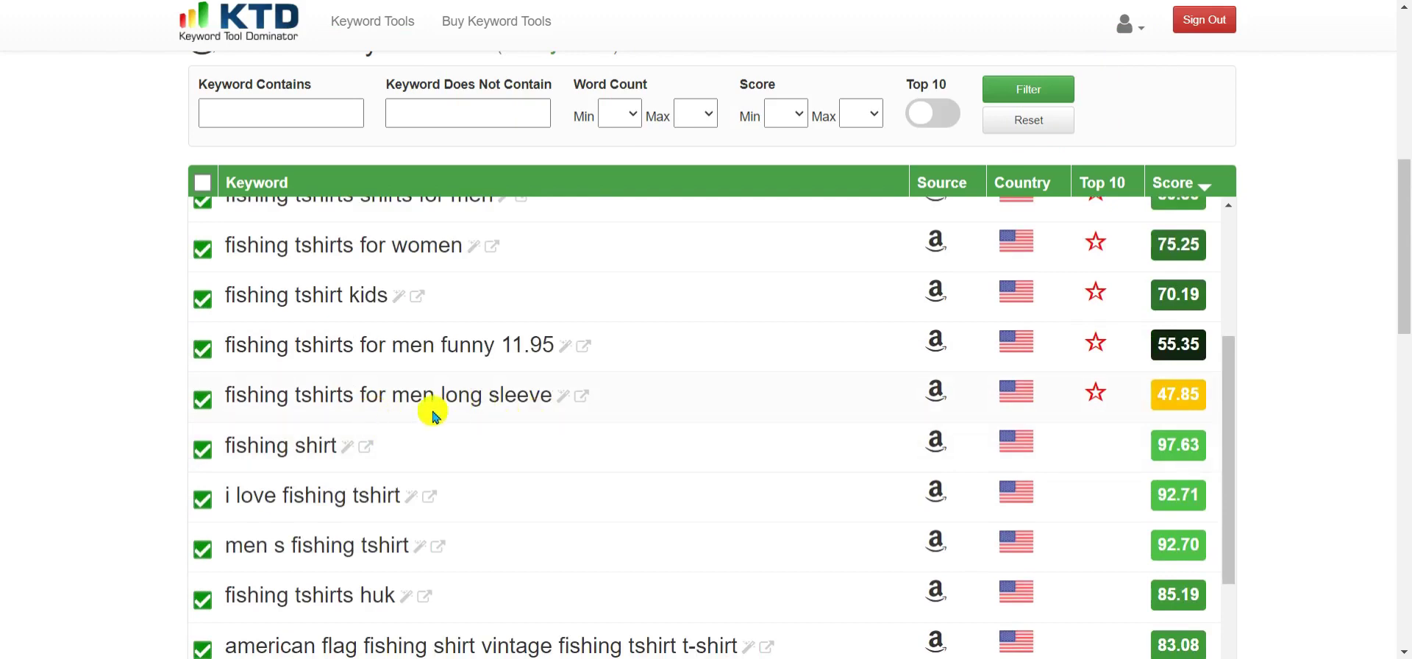
pyautogui.scroll(-3, 456, 419)
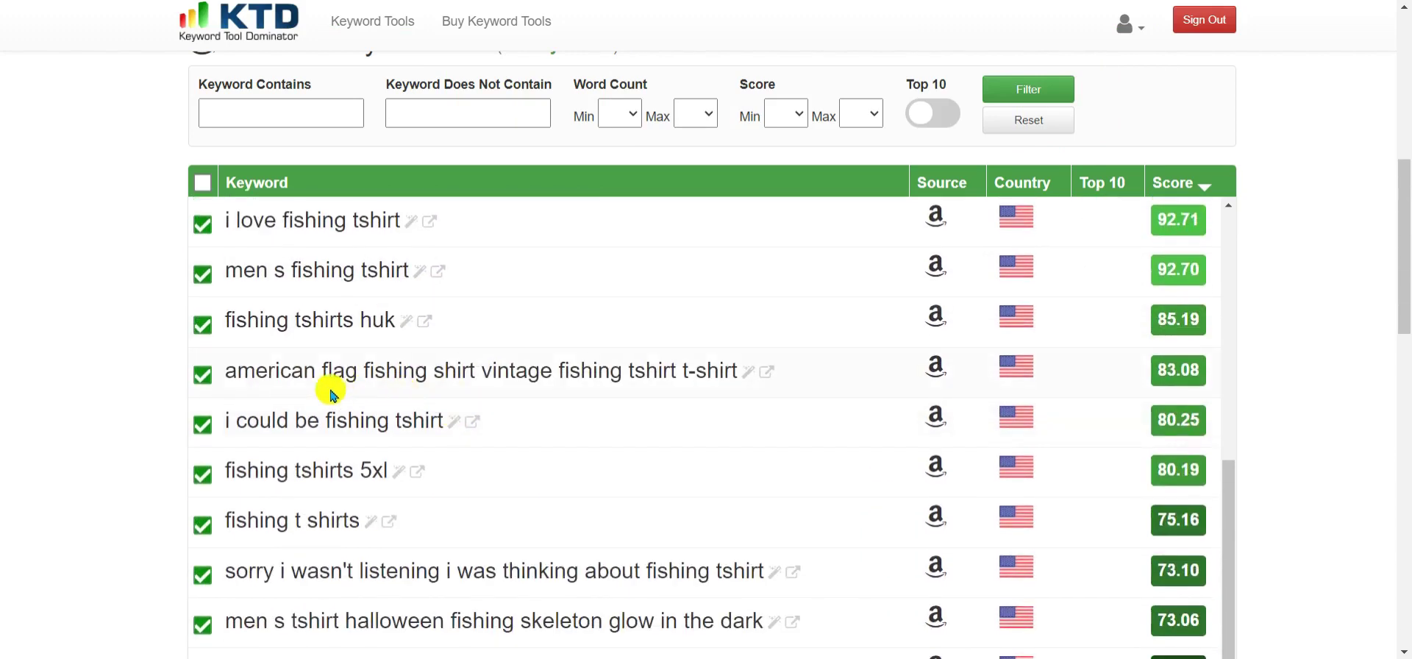
pyautogui.scroll(-1, 471, 390)
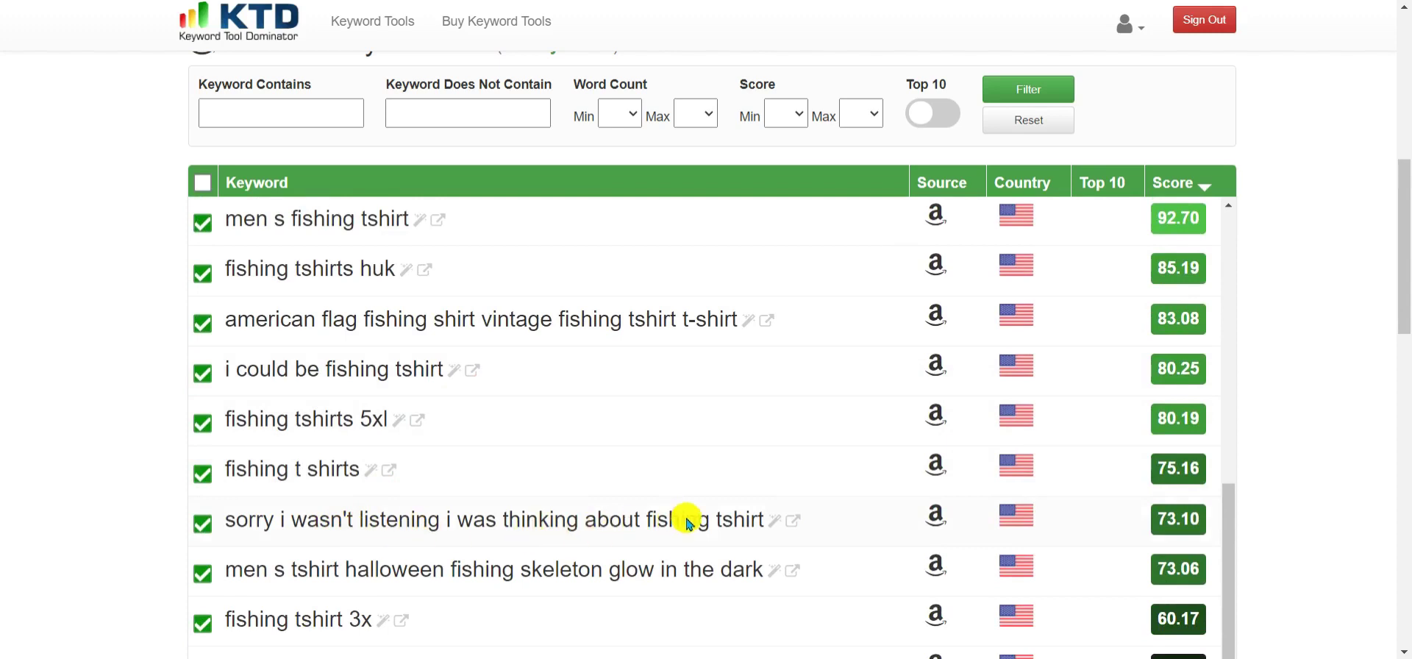
pyautogui.scroll(-4, 672, 520)
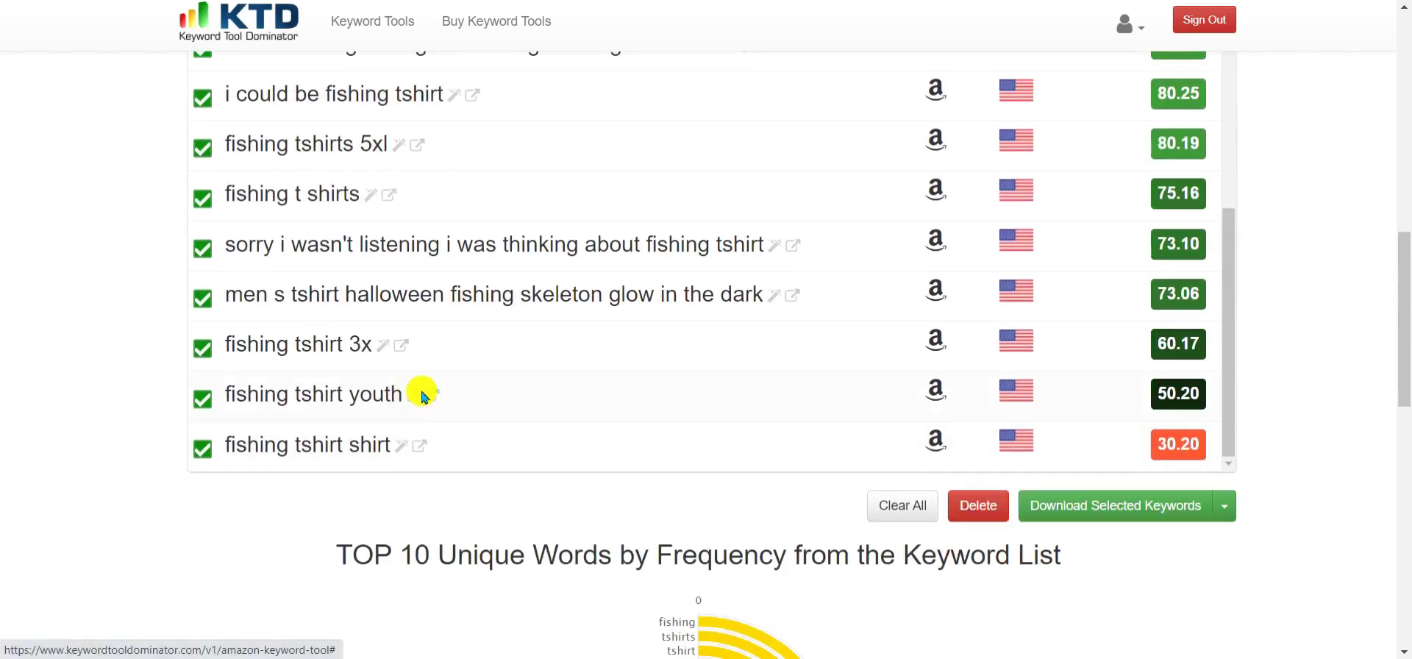
pyautogui.scroll(8, 419, 385)
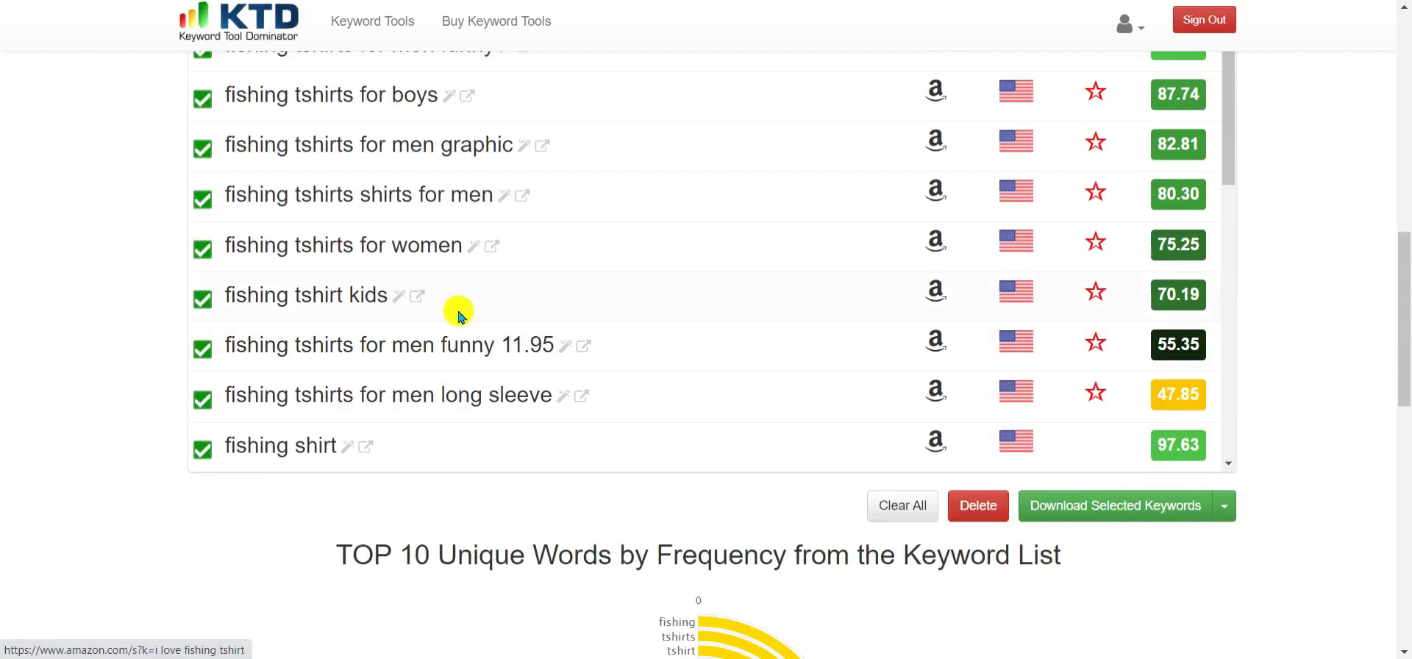
pyautogui.scroll(4, 457, 309)
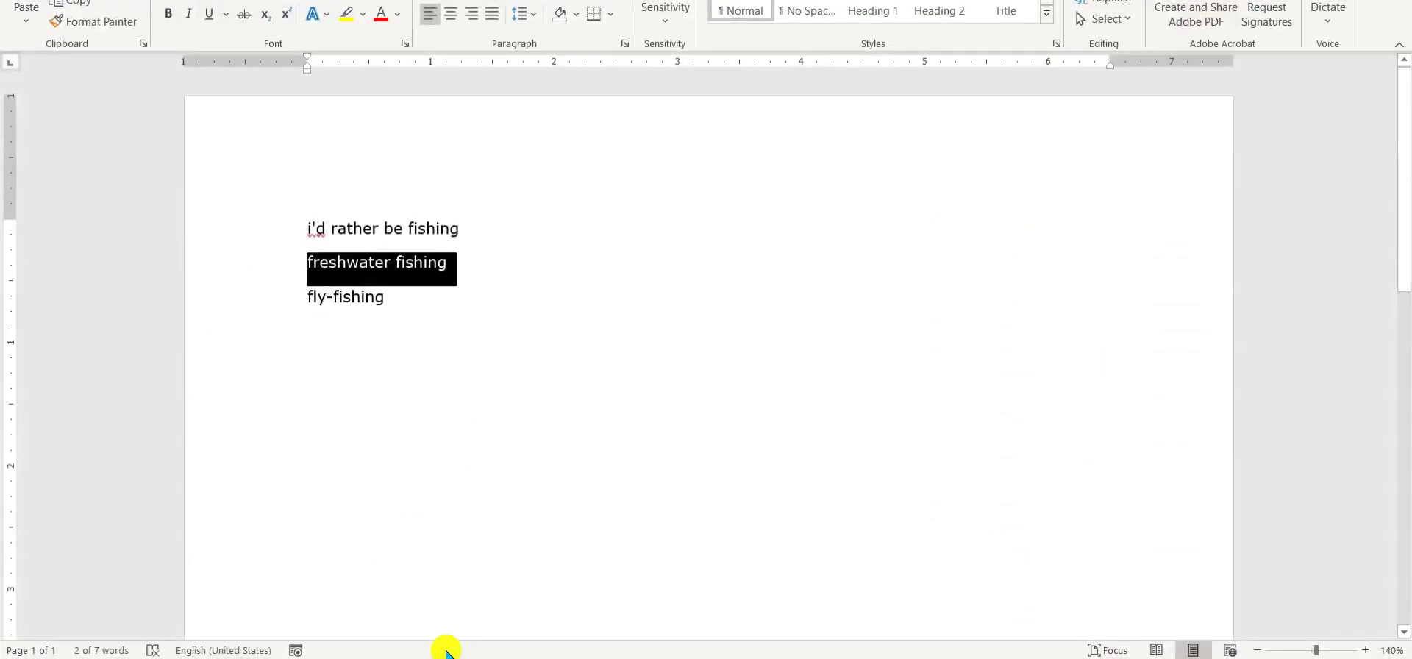
# Add Funny, Men, Women, Boys and Girl on separate lines below fly-fishing.
pyautogui.click(441, 321)
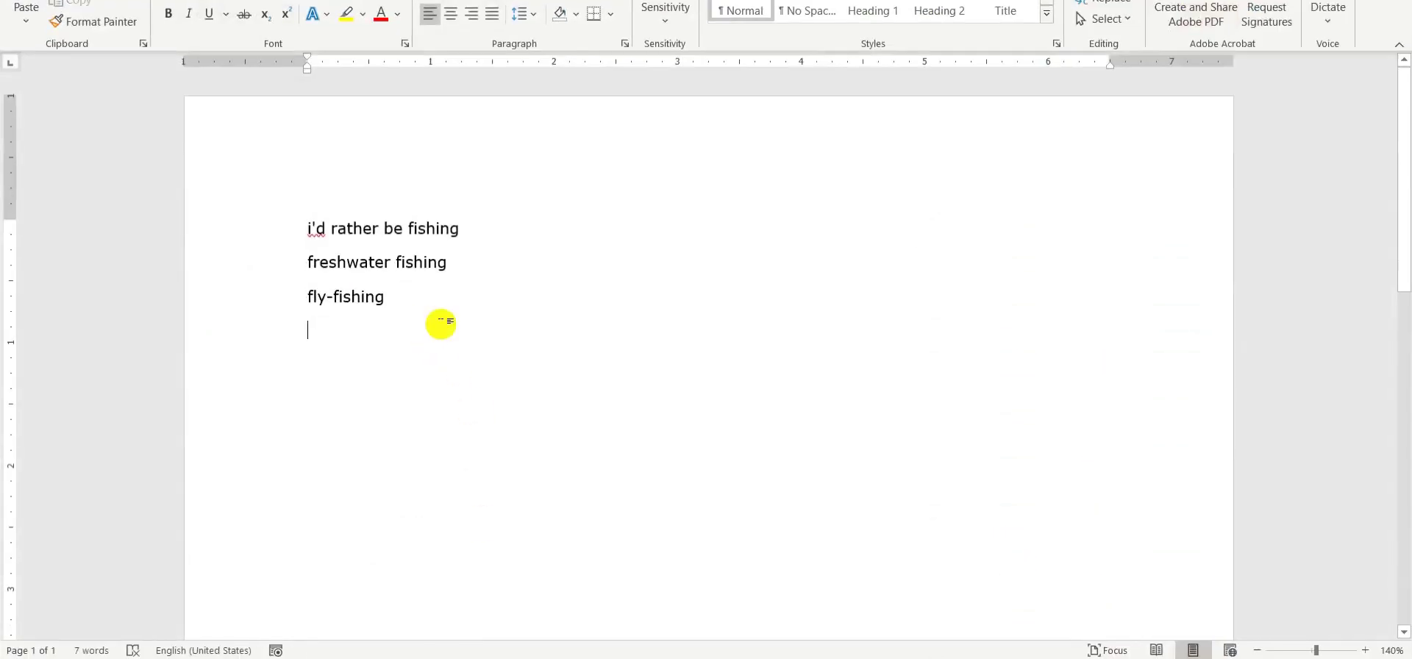
pyautogui.write('Fun')
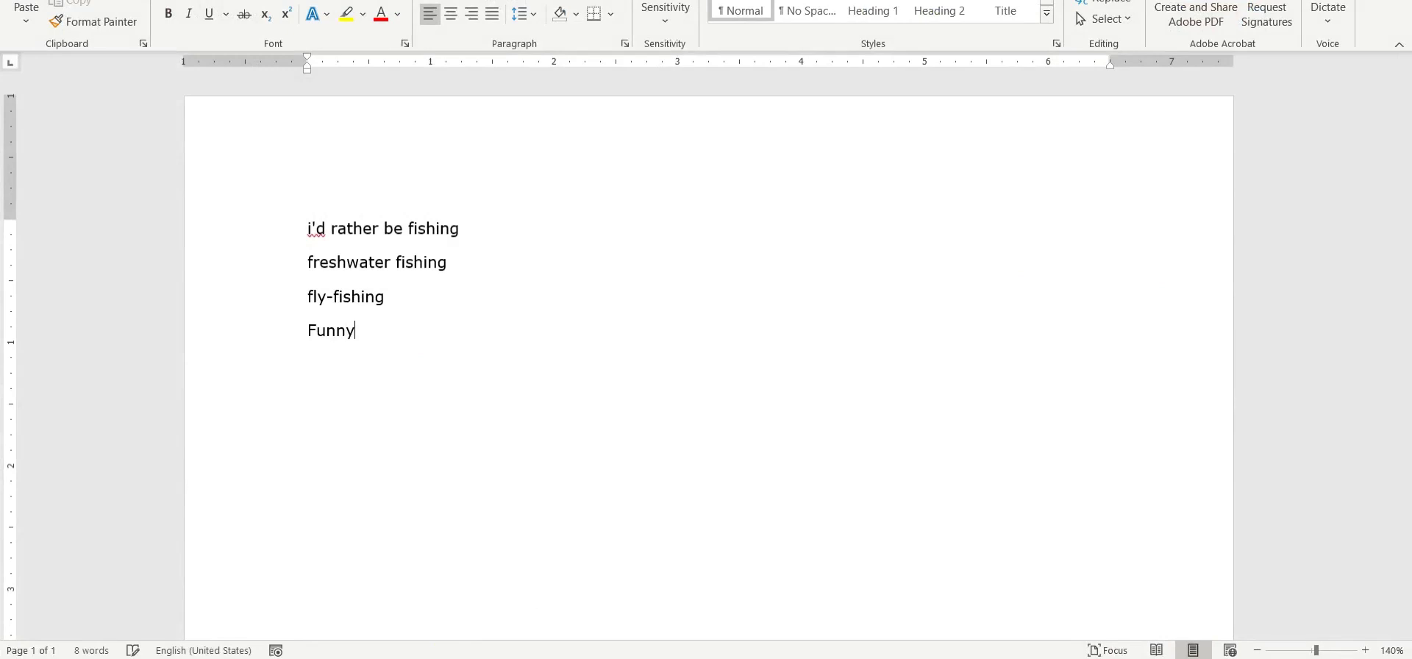
pyautogui.write('ny')
pyautogui.press('Return')
pyautogui.write('Men ')
pyautogui.write('Boy')
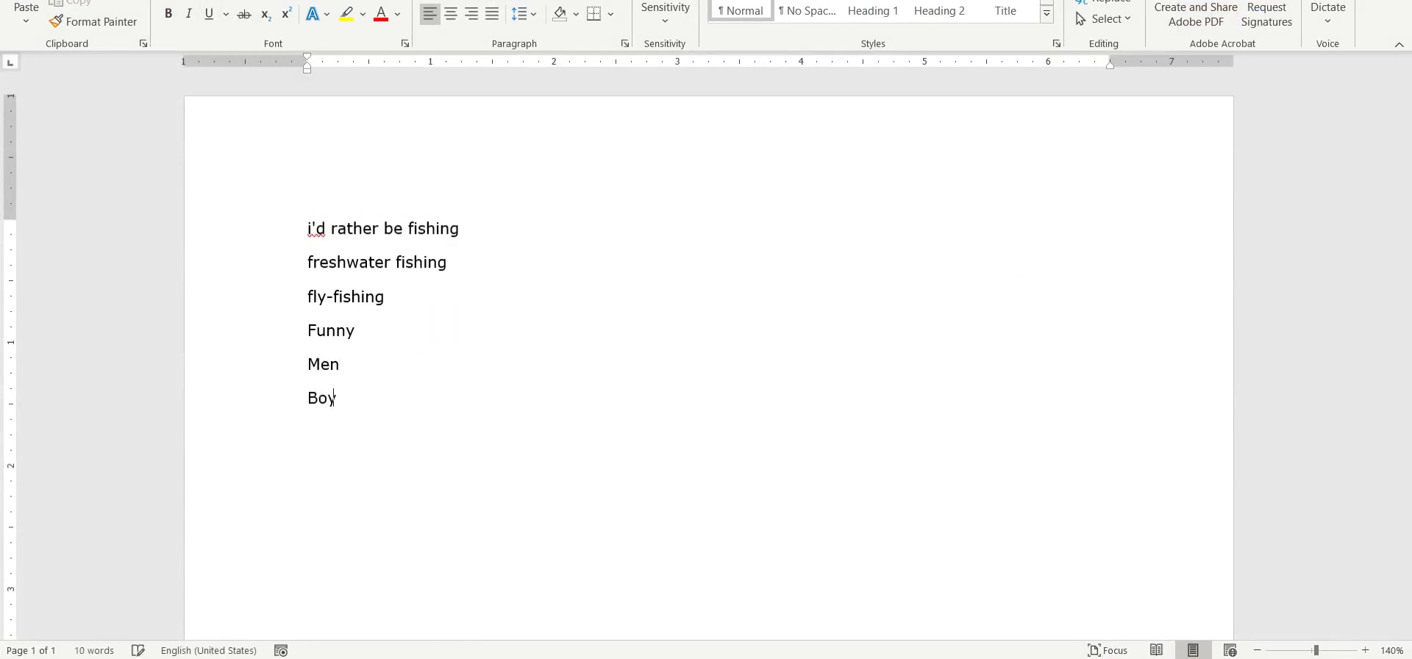
pyautogui.write('s')
pyautogui.press('Return')
pyautogui.write('Girl')
pyautogui.click(368, 345)
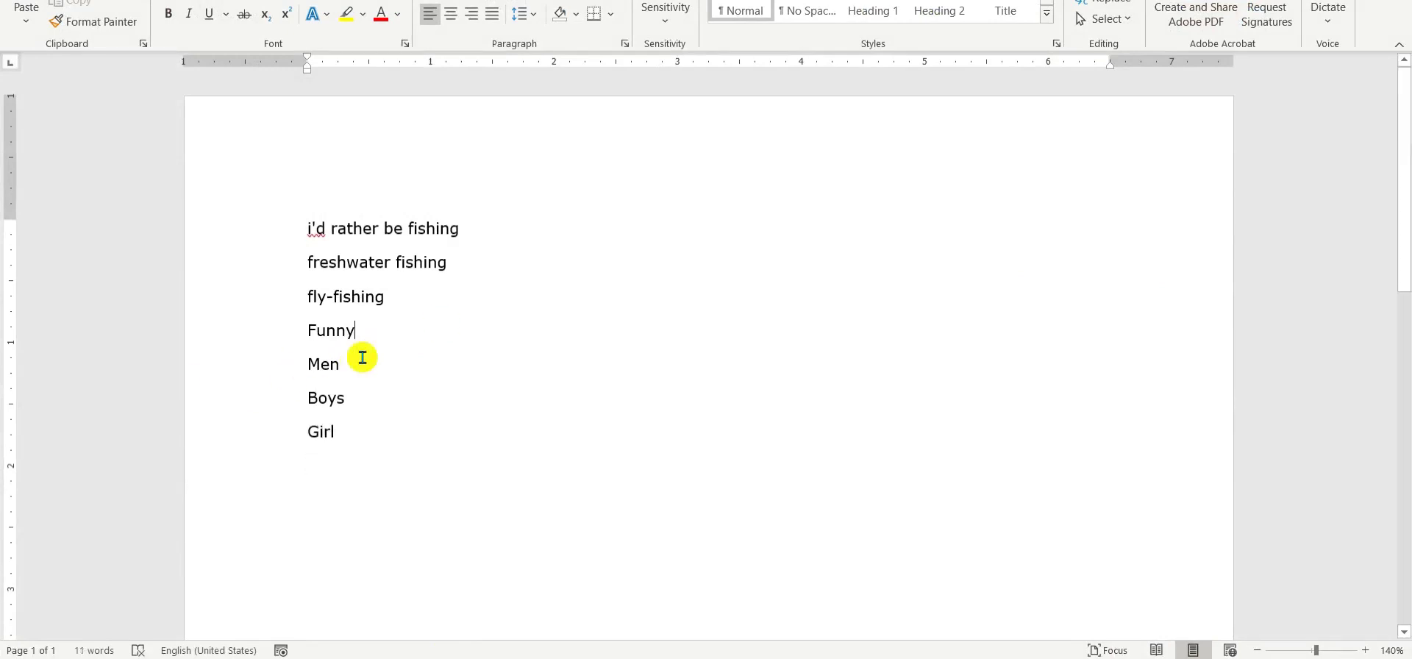
pyautogui.press('Return')
pyautogui.write('Women')
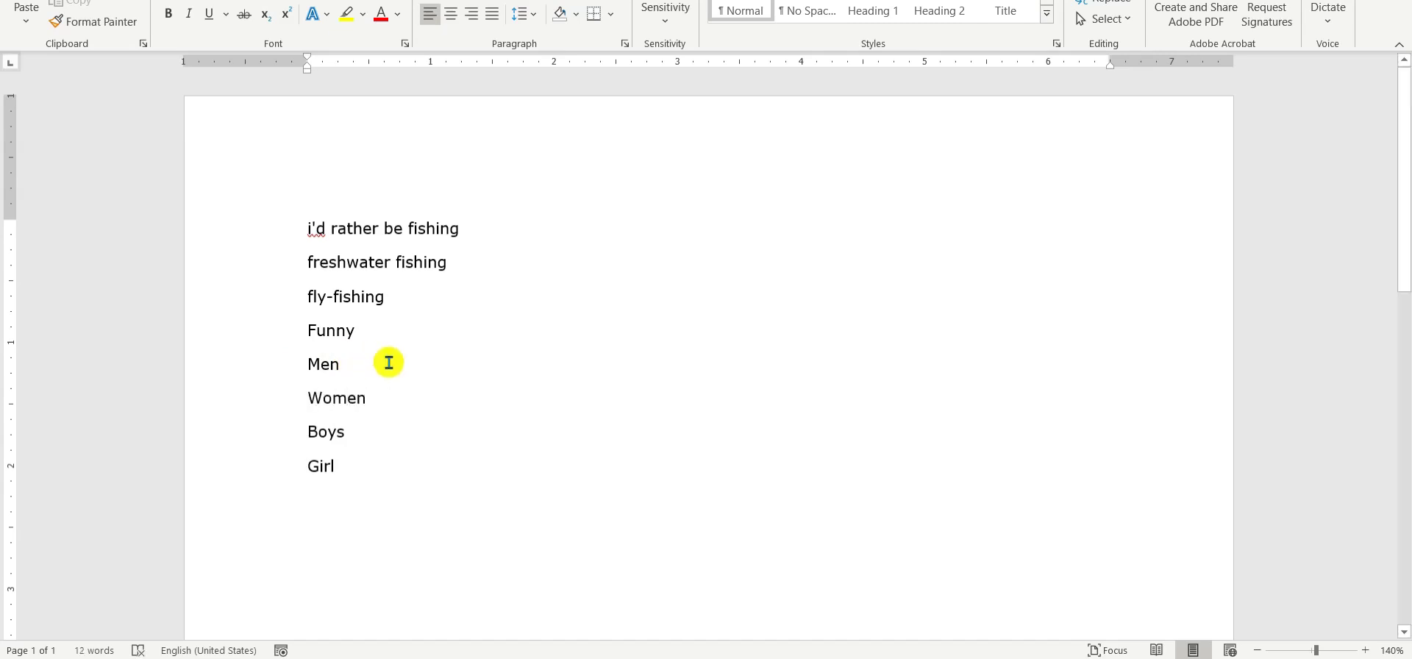
pyautogui.click(366, 470)
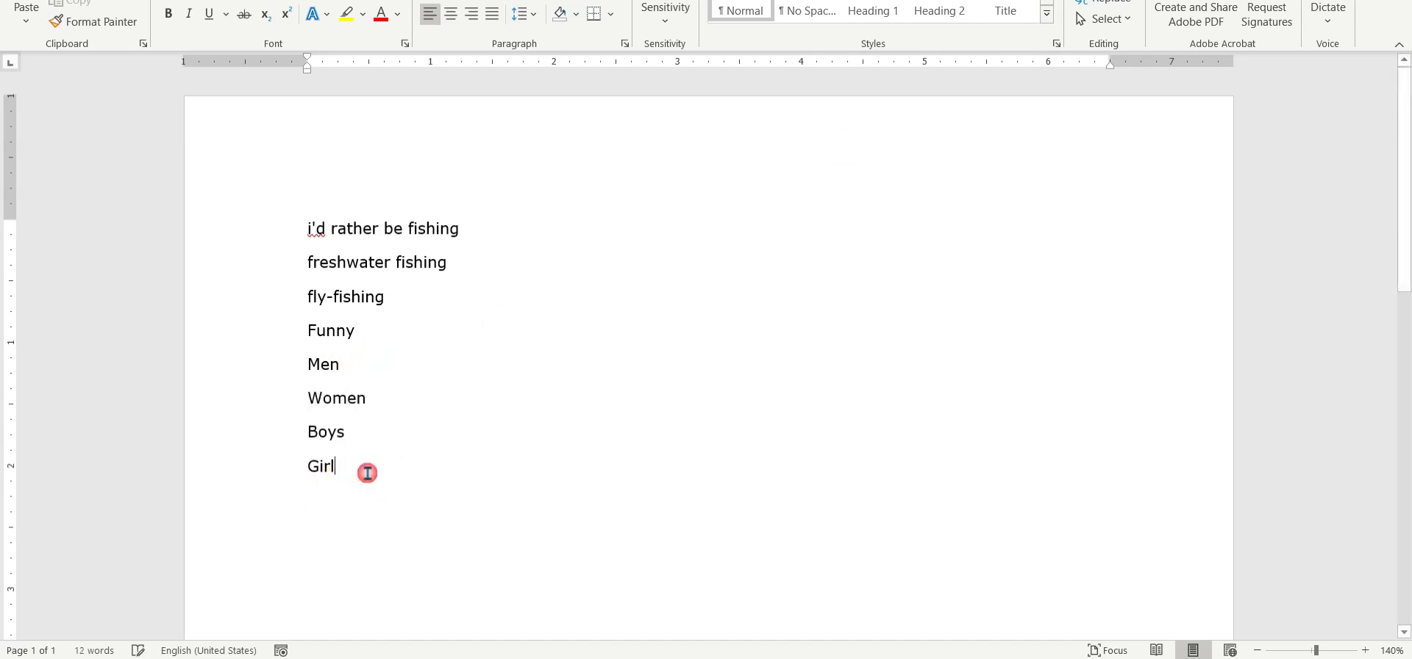
pyautogui.press('Return')
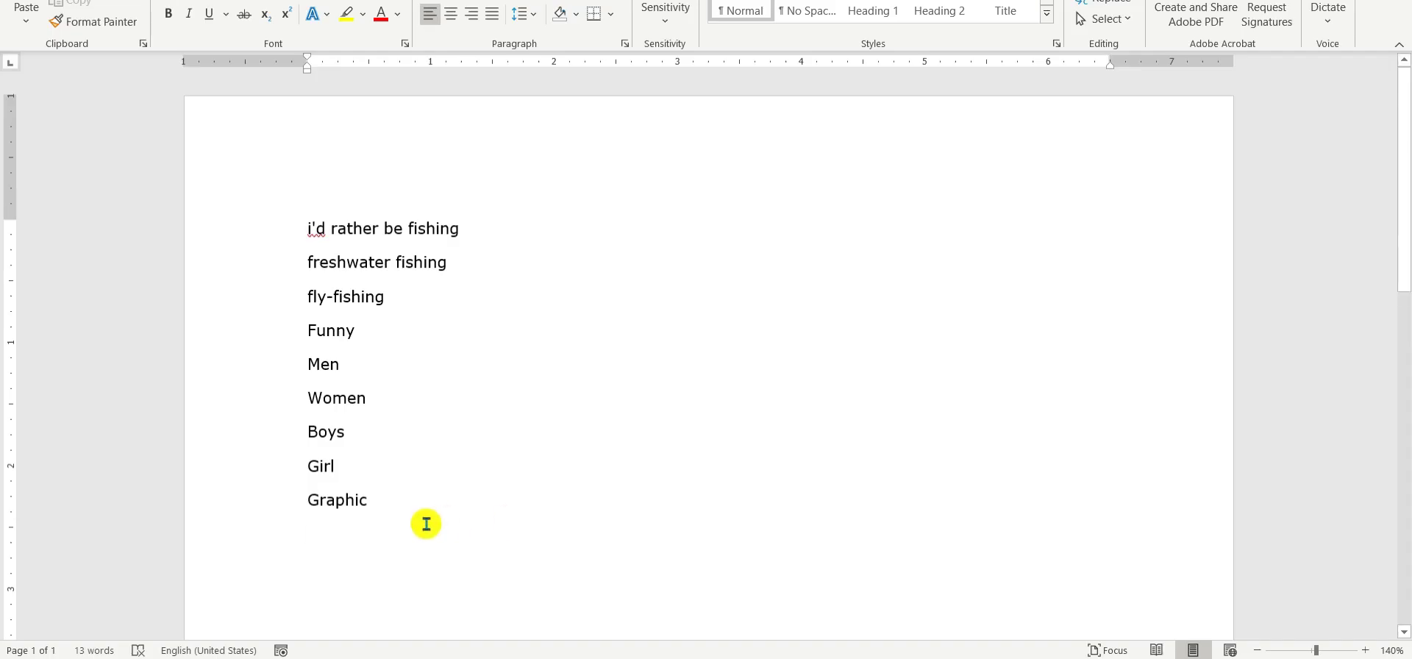
# Add 'I Love fishing' to the Word list, then scroll back over the KTD fishing tshirt results.
pyautogui.click(426, 524)
pyautogui.write('I Love fishing')
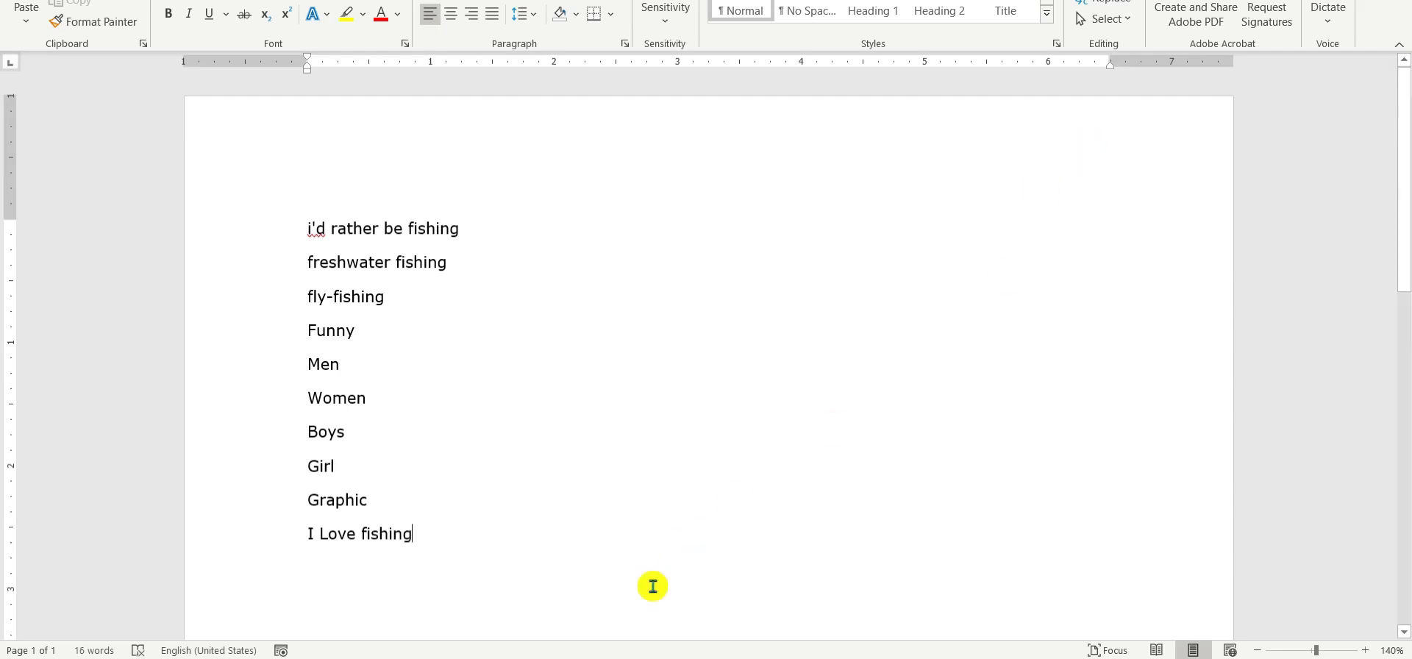
pyautogui.moveTo(613, 653)
pyautogui.click(560, 637)
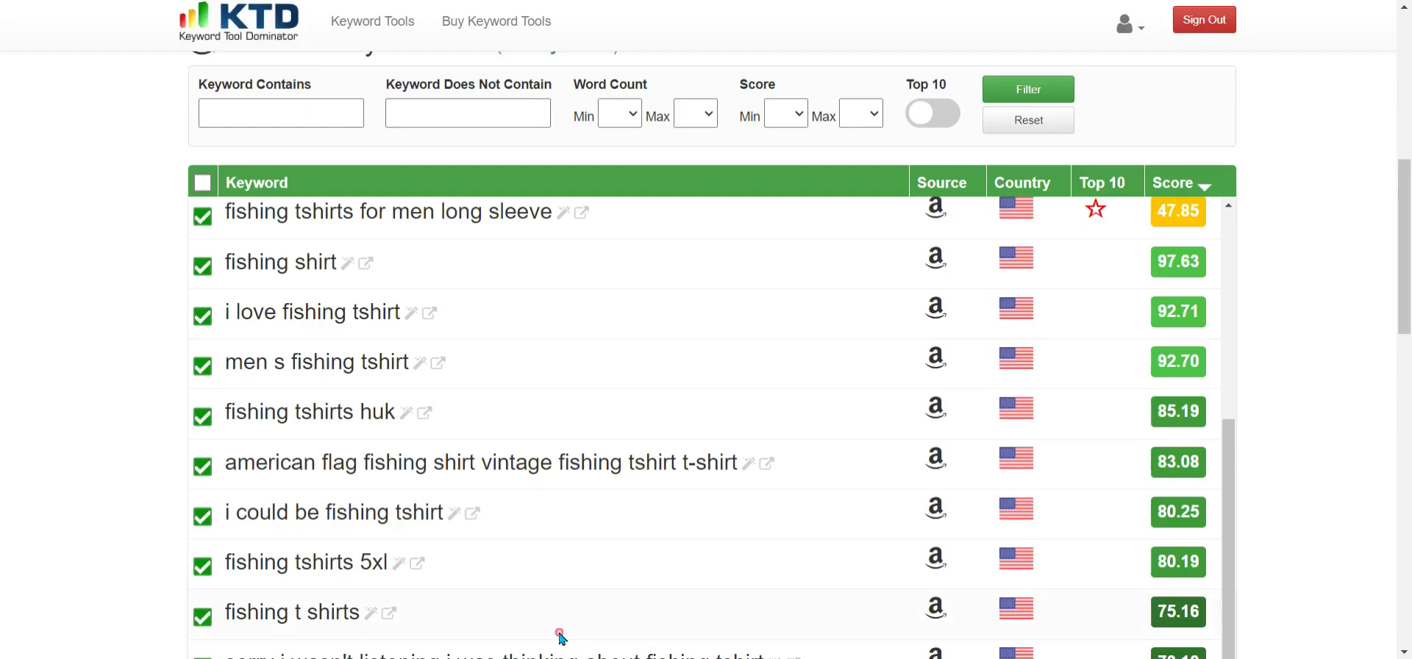
pyautogui.scroll(-3, 381, 473)
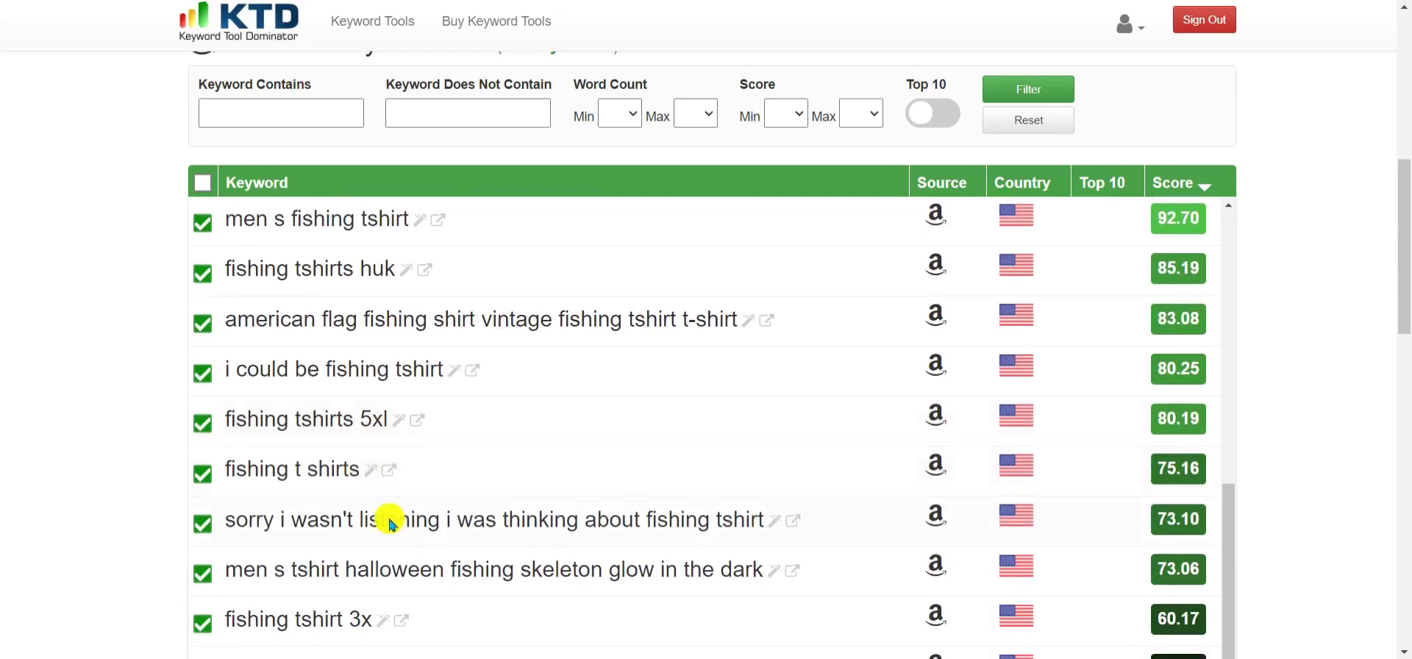
pyautogui.scroll(-1, 375, 514)
pyautogui.scroll(-1, 390, 520)
pyautogui.scroll(2, 400, 514)
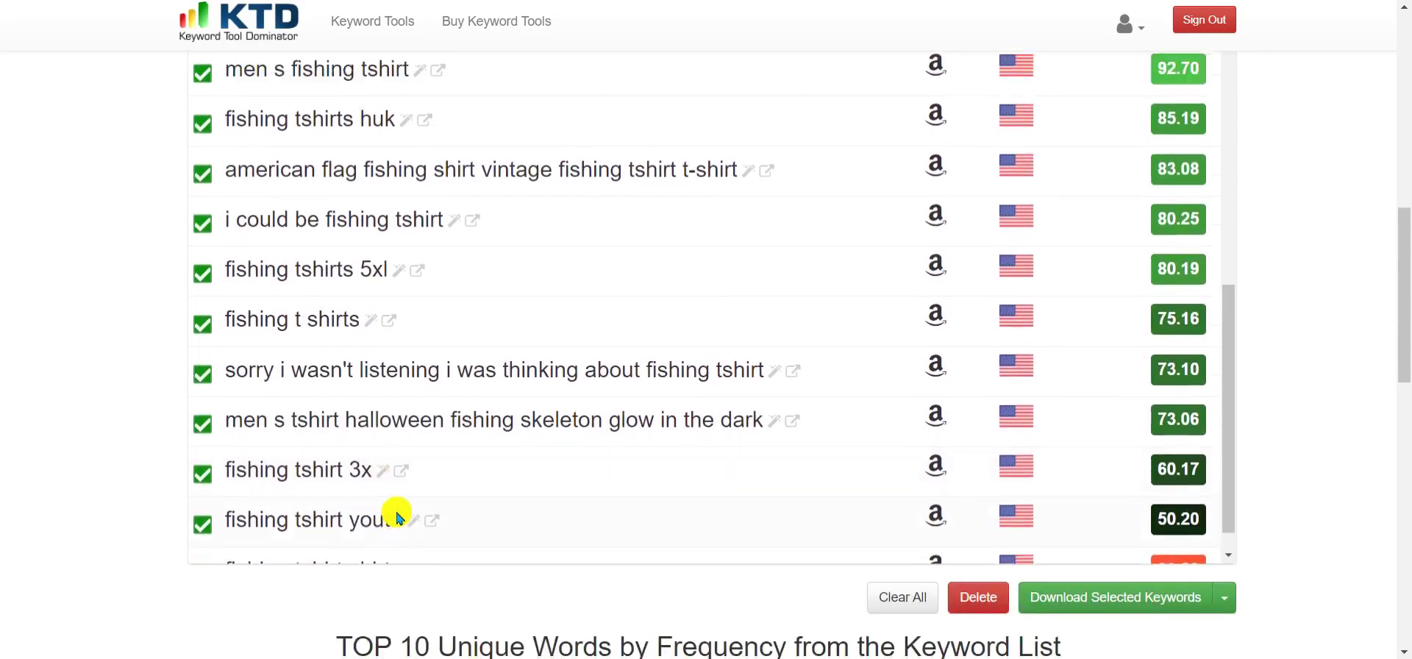
pyautogui.scroll(3, 396, 517)
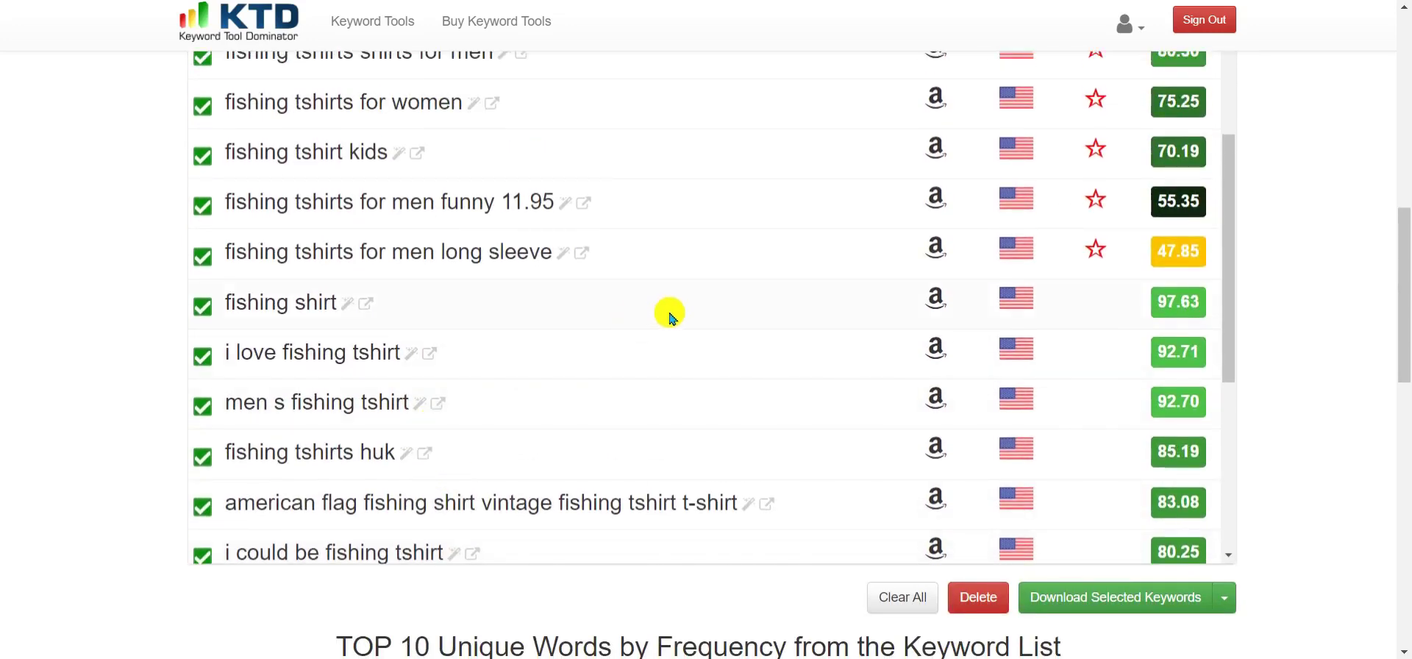
pyautogui.scroll(3, 678, 302)
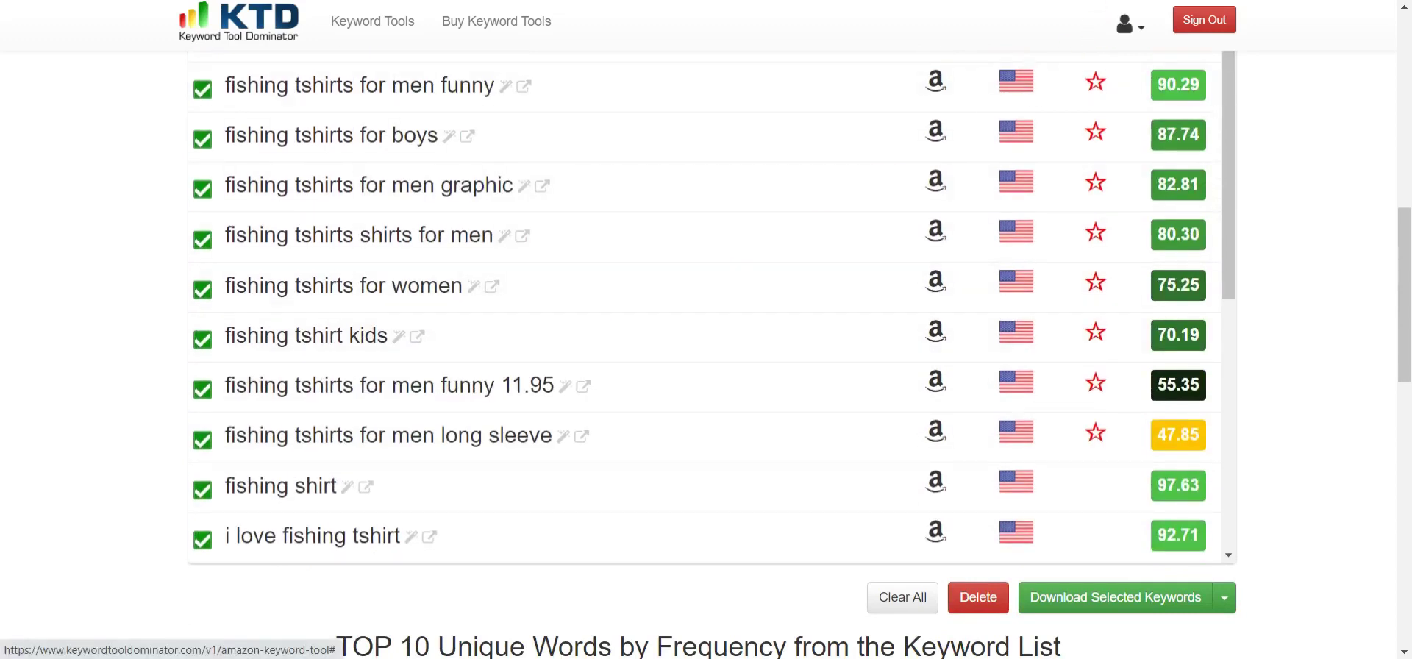
pyautogui.hotkey('alt', 'Tab')
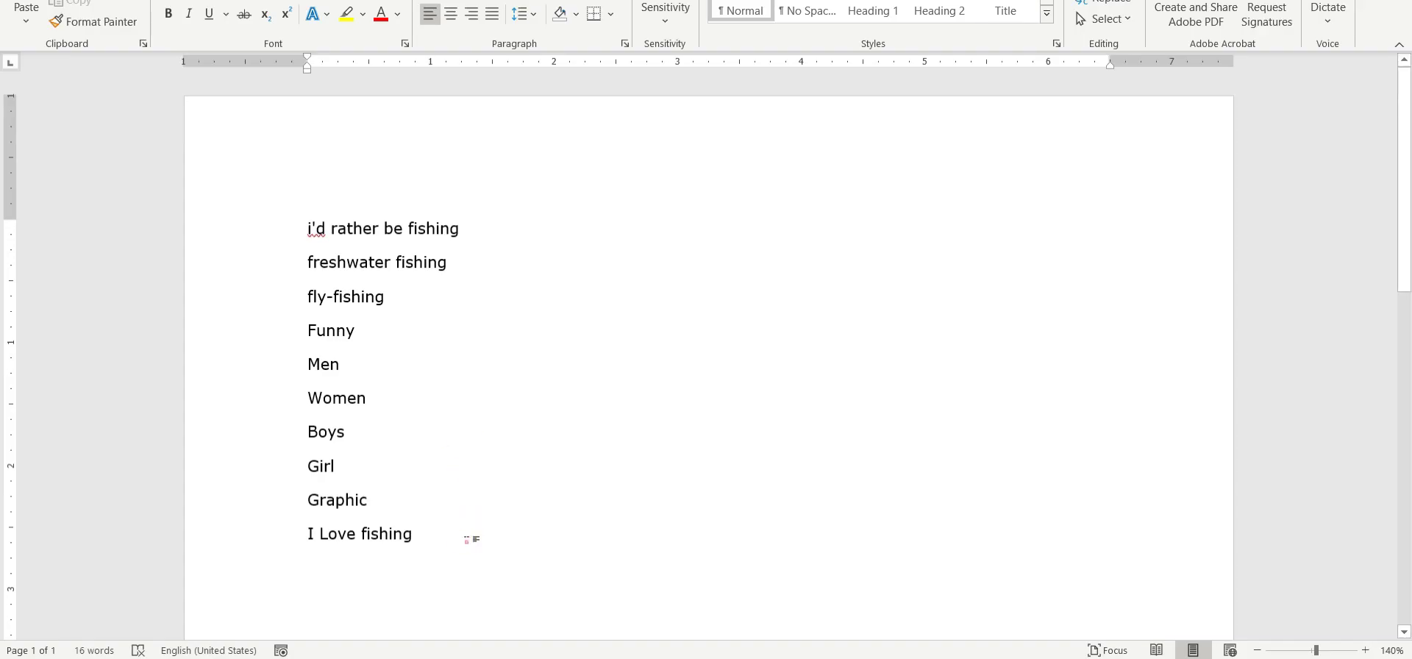
pyautogui.press('Return')
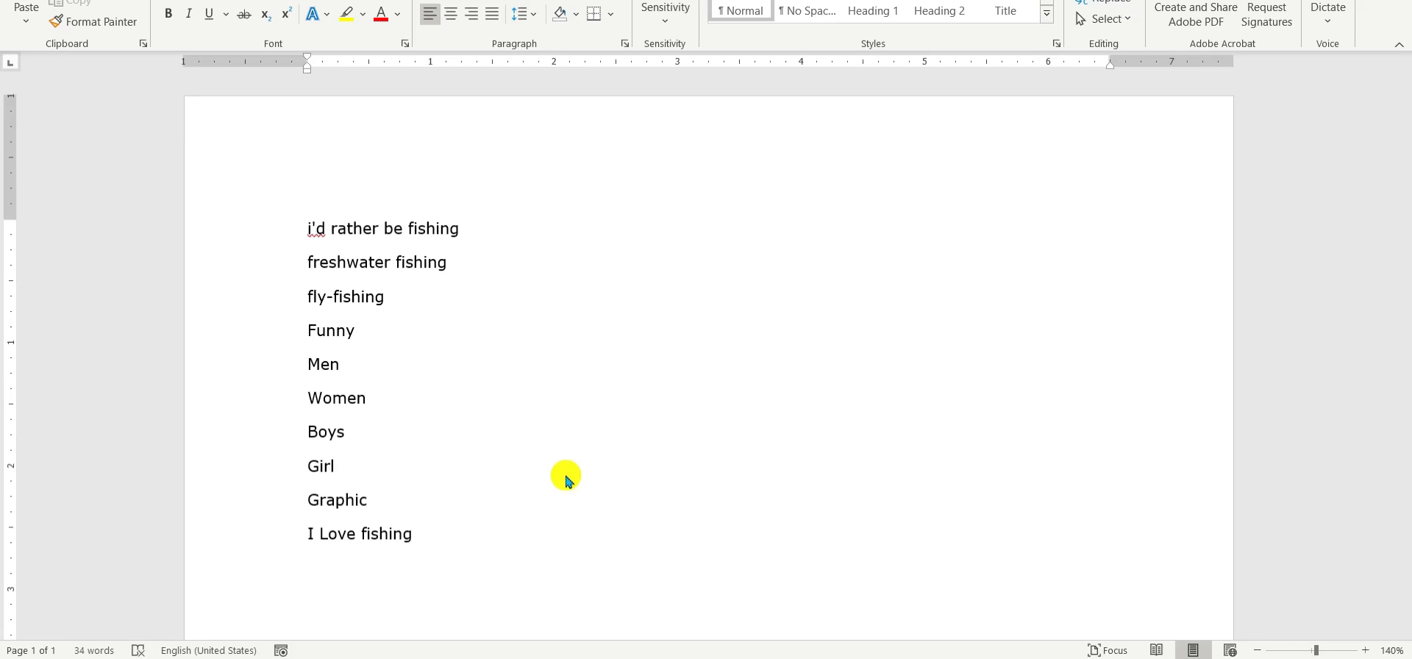
pyautogui.scroll(-3, 581, 468)
pyautogui.scroll(-1, 573, 465)
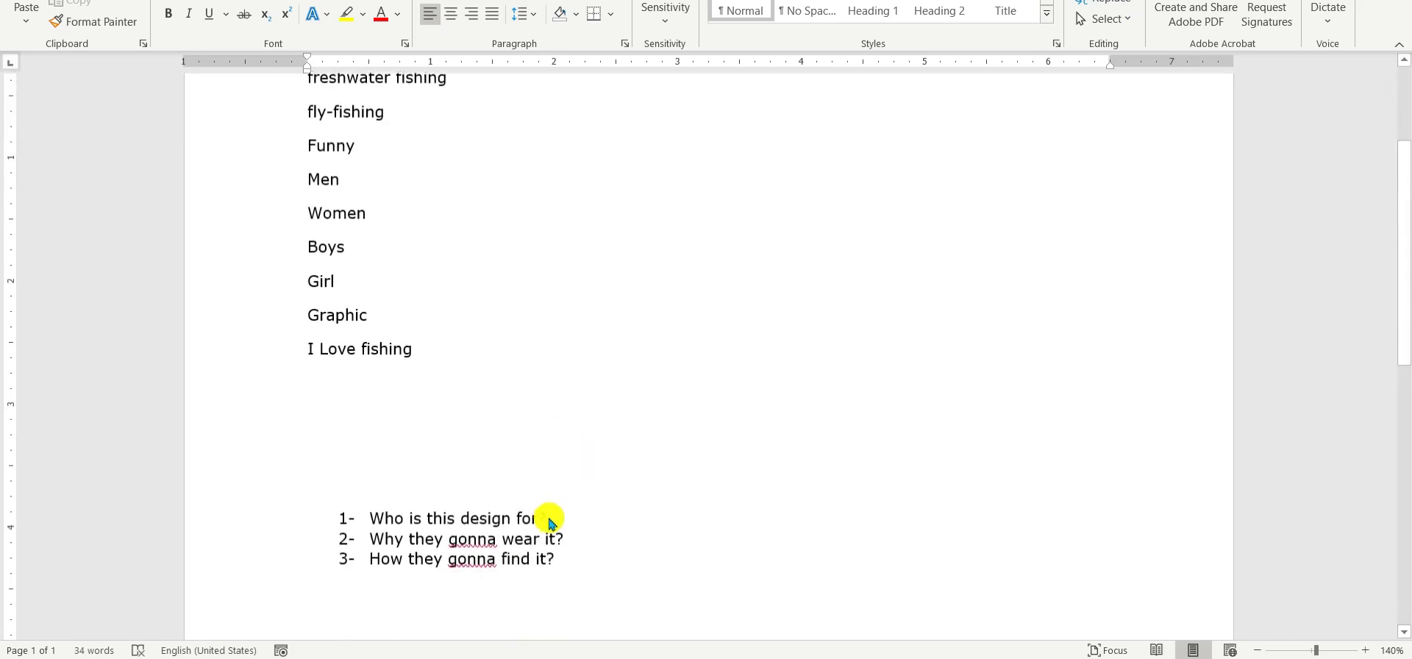
pyautogui.click(558, 518)
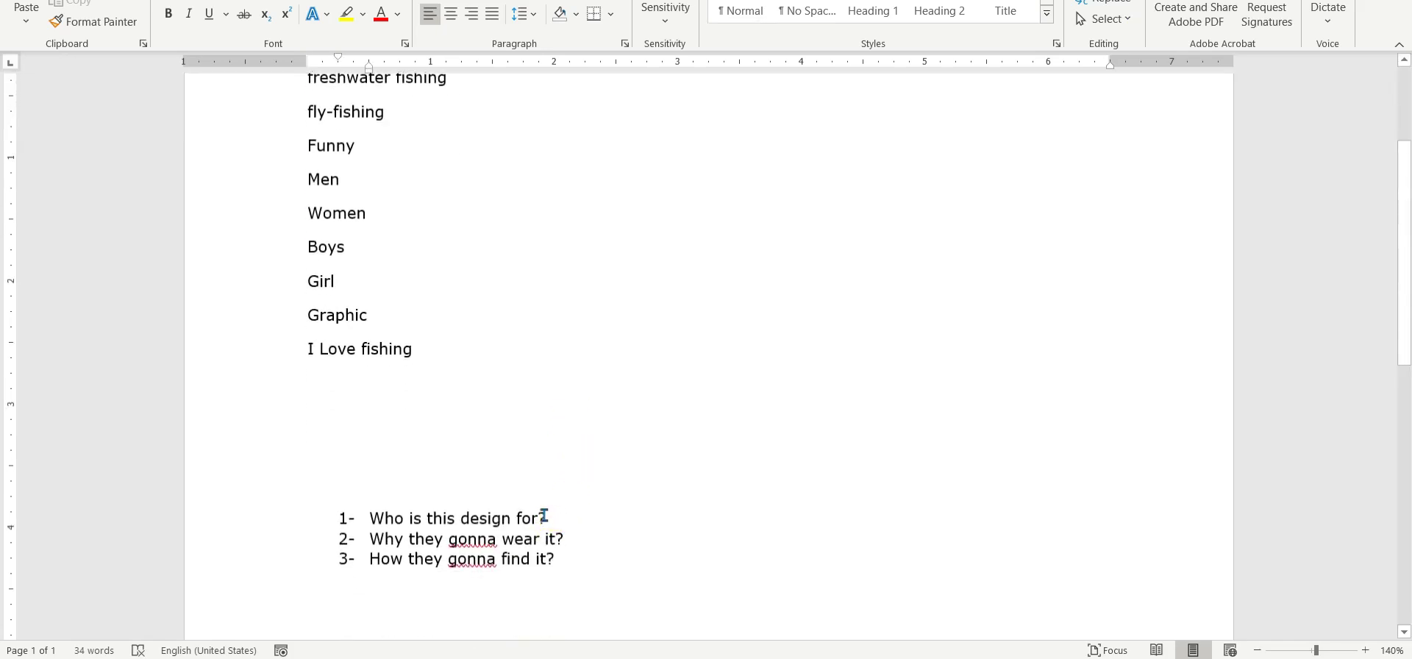
pyautogui.moveTo(544, 518); pyautogui.dragTo(369, 518)
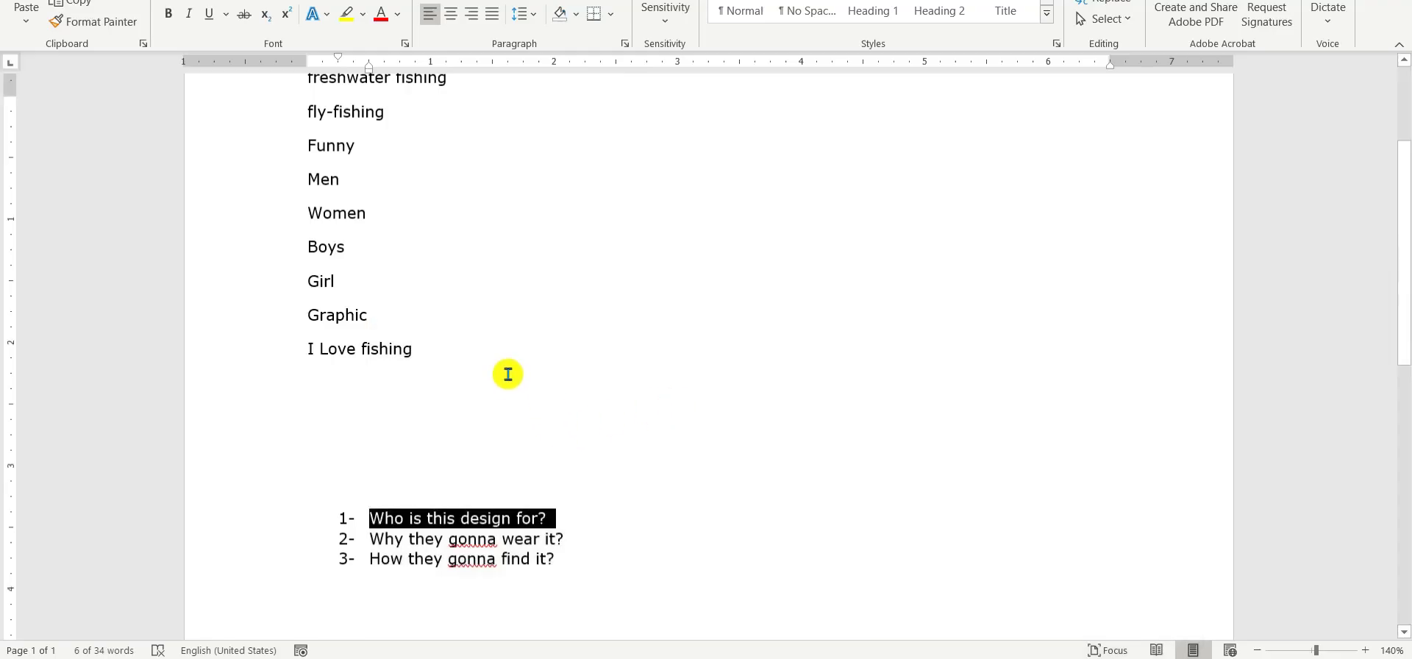
pyautogui.scroll(3, 504, 372)
pyautogui.scroll(-2, 501, 439)
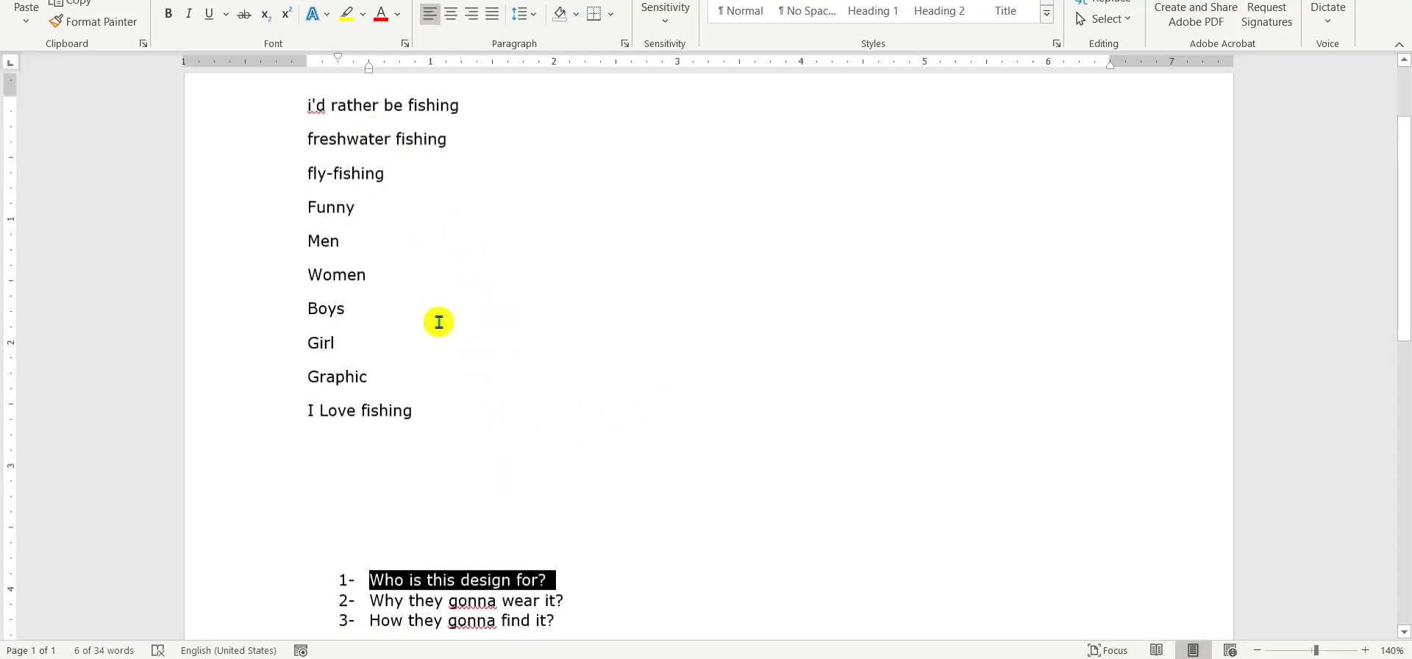
# Add 'fisherman' on a new line below I Love fishing.
pyautogui.click(371, 438)
pyautogui.moveTo(342, 414); pyautogui.dragTo(413, 414)
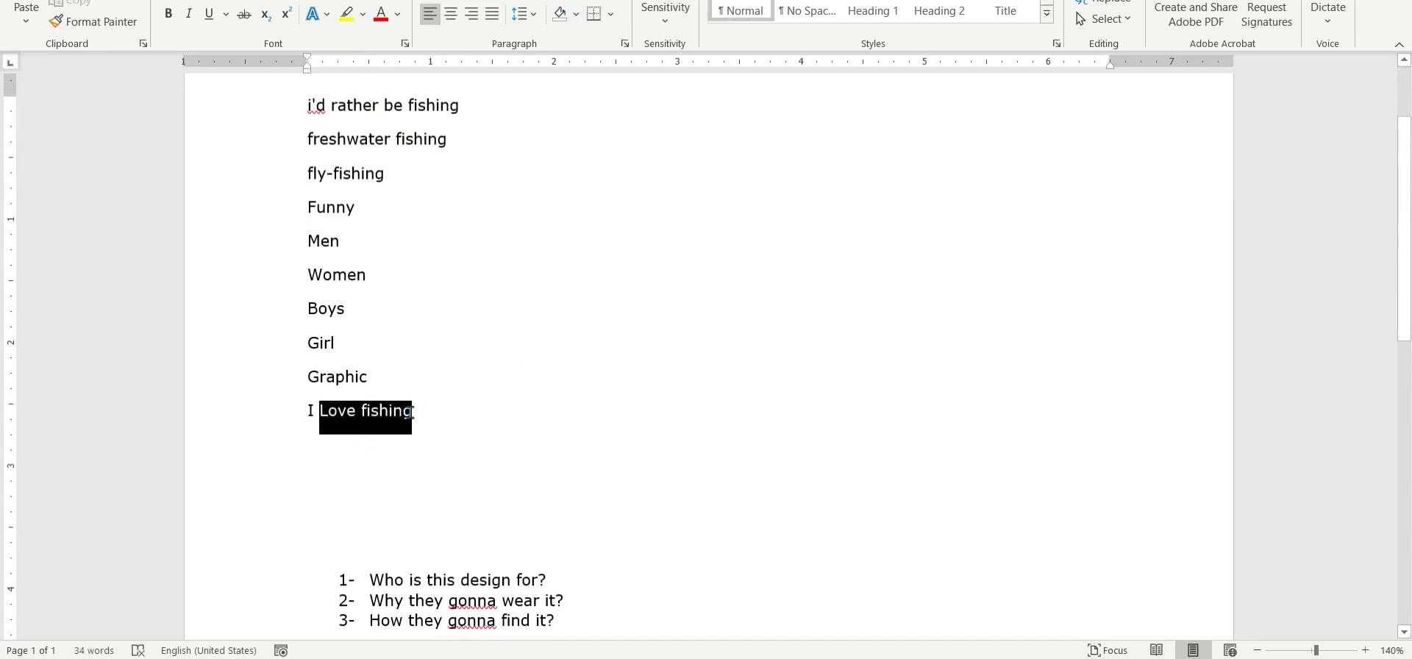
pyautogui.click(437, 409)
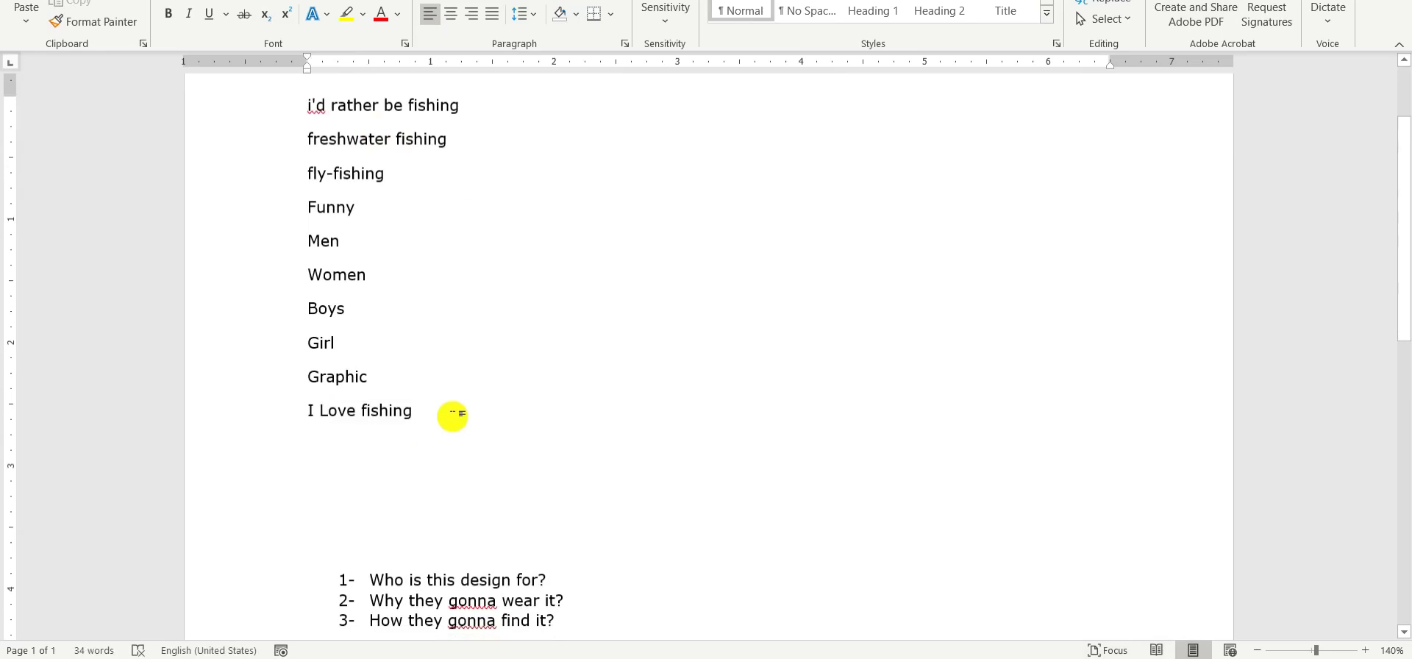
pyautogui.press('Return')
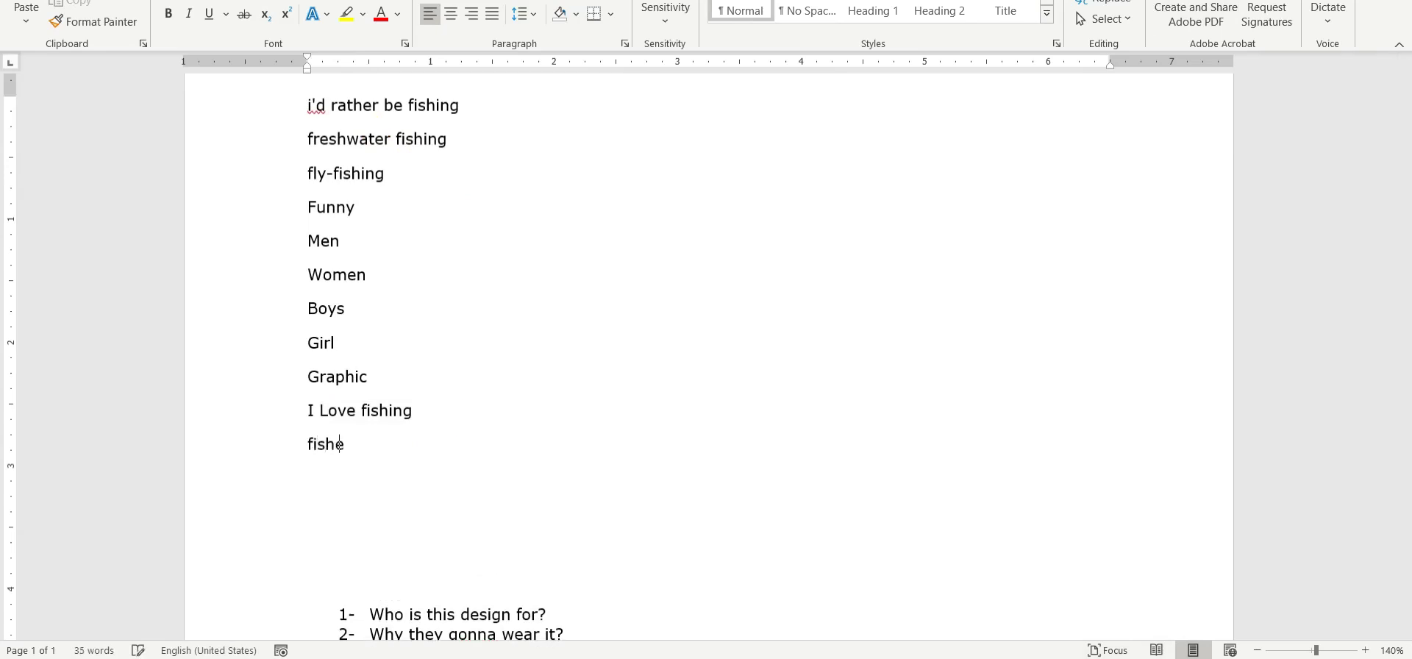
pyautogui.write('fisherman')
pyautogui.press('Return')
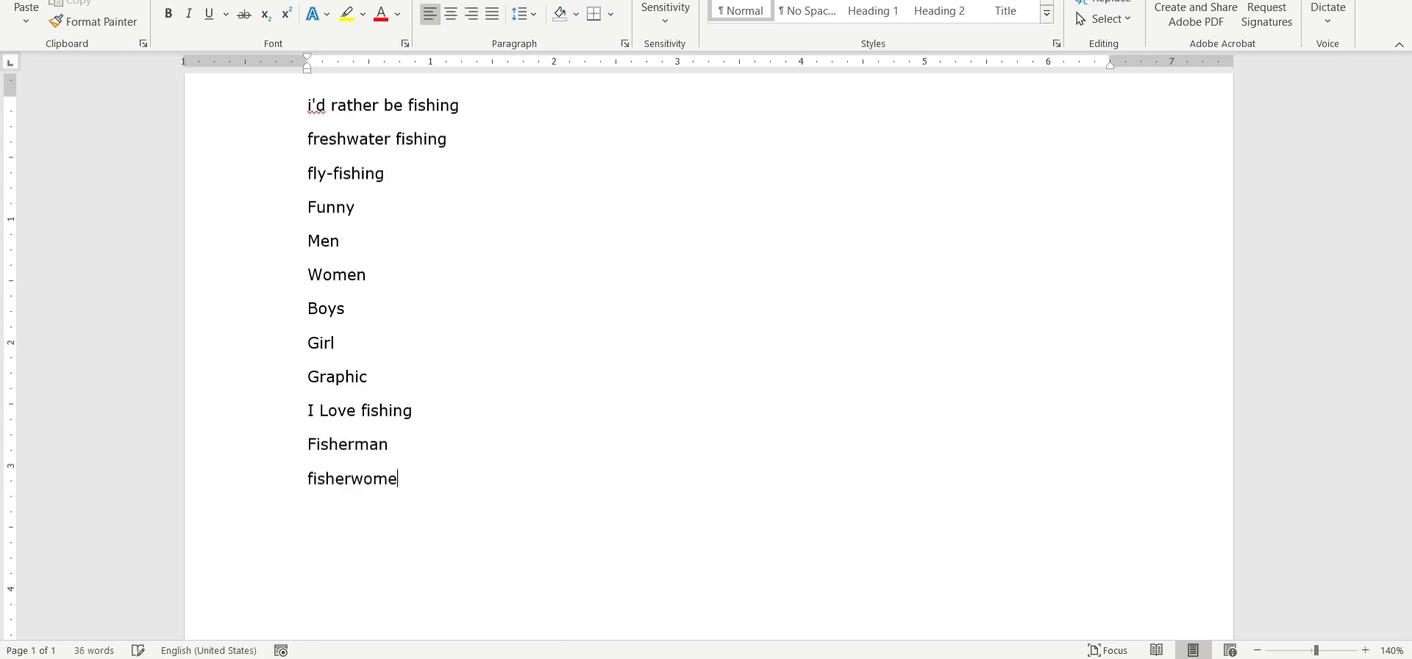
# Correct 'Fisherman' to the plural 'Fishermen'.
pyautogui.click(379, 443)
pyautogui.press('BackSpace')
pyautogui.write('e')
pyautogui.press('Down')
pyautogui.press('Down')
pyautogui.scroll(-1, 520, 487)
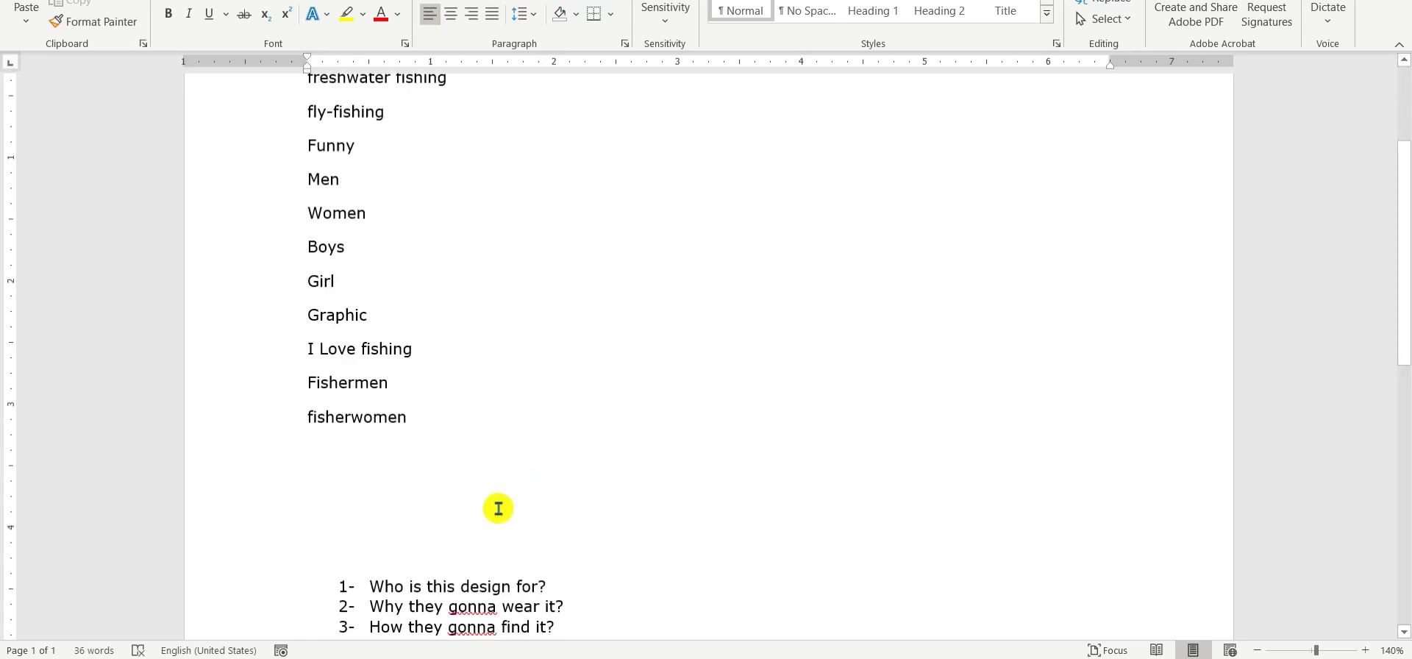
# Review the Word keyword list, highlighting I Love fishing, freshwater fishing, Funny and the questions.
pyautogui.moveTo(372, 608); pyautogui.dragTo(497, 607)
pyautogui.click(482, 428)
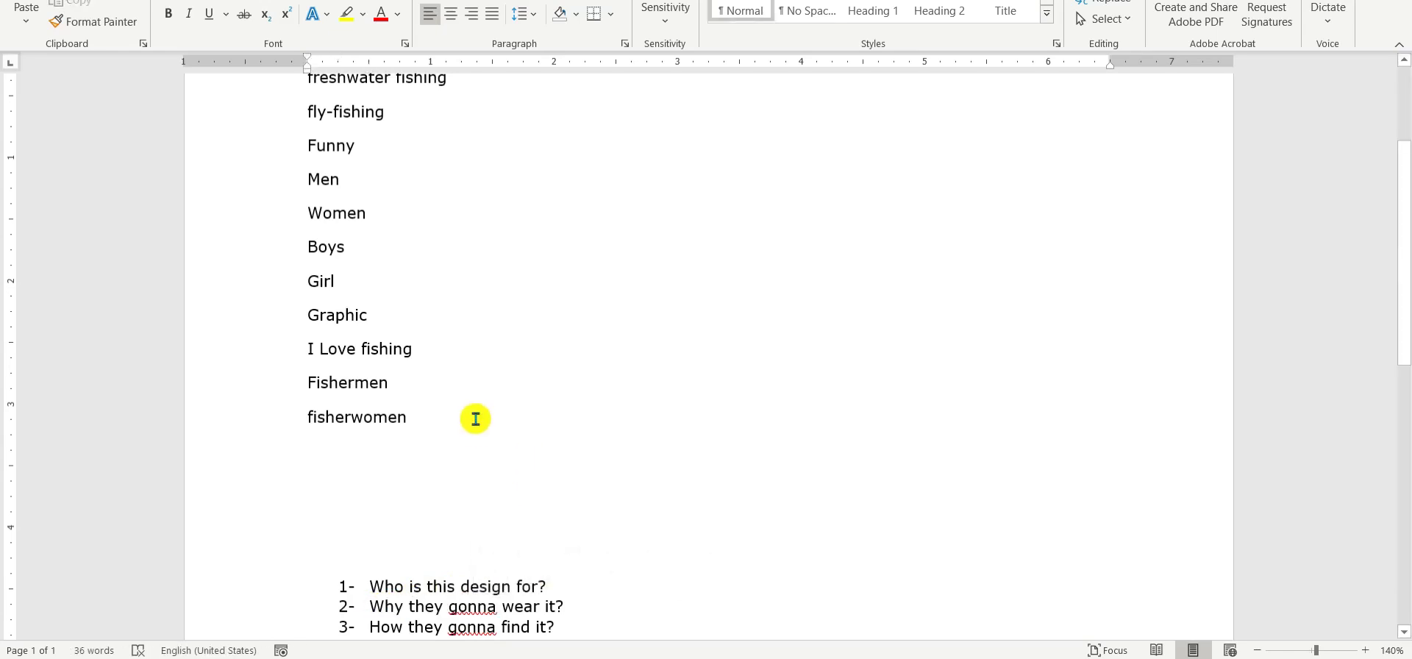
pyautogui.tripleClick(320, 348)
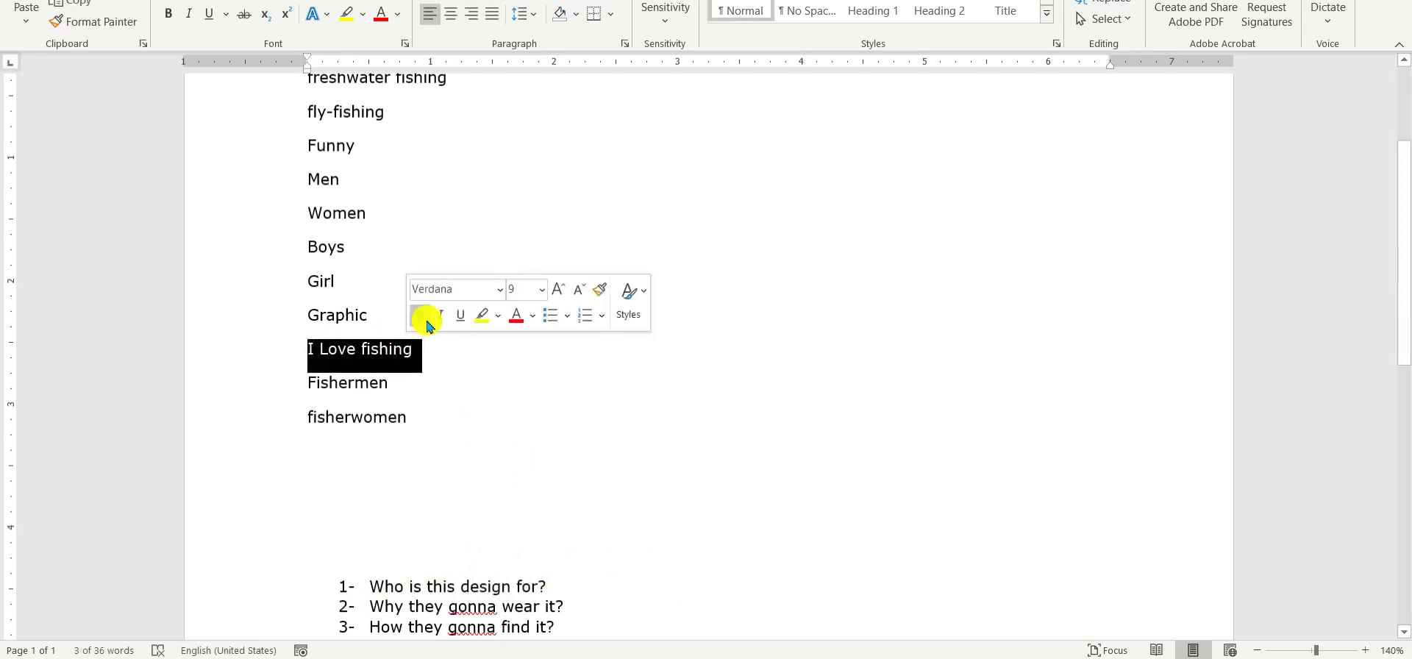
pyautogui.click(304, 107)
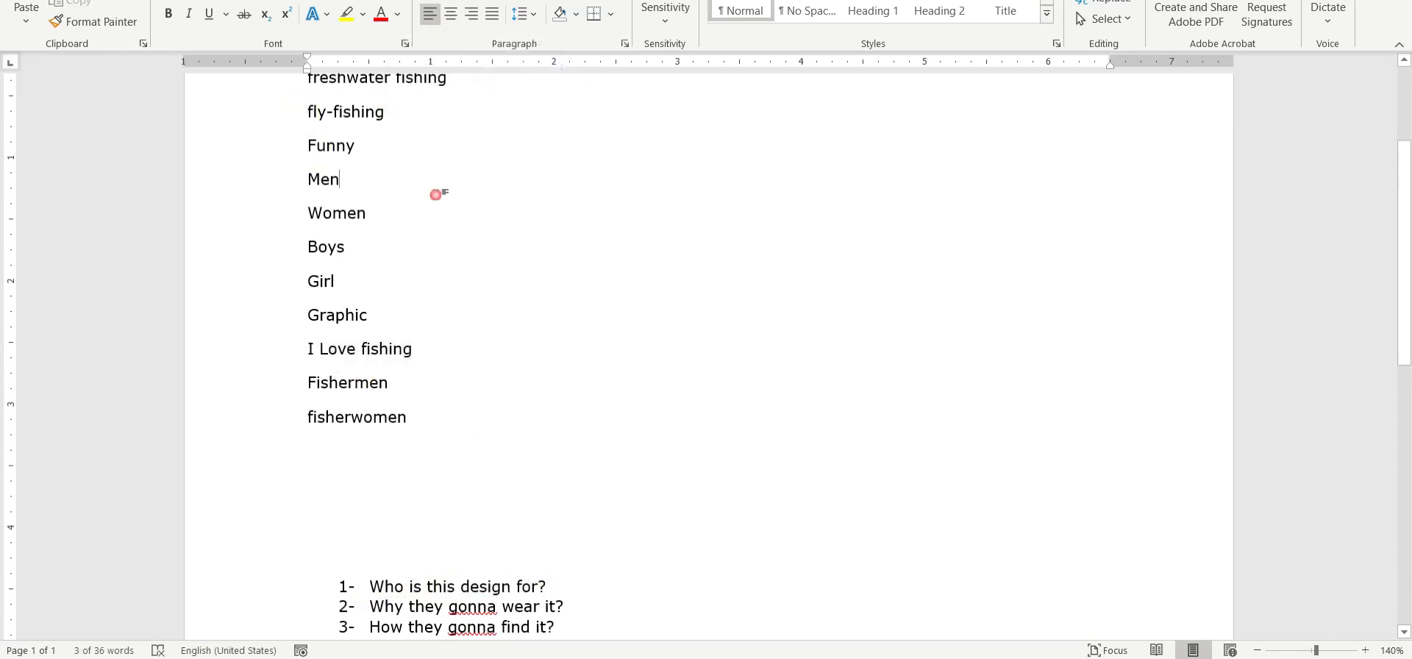
pyautogui.scroll(2, 328, 161)
pyautogui.moveTo(304, 144); pyautogui.dragTo(448, 142)
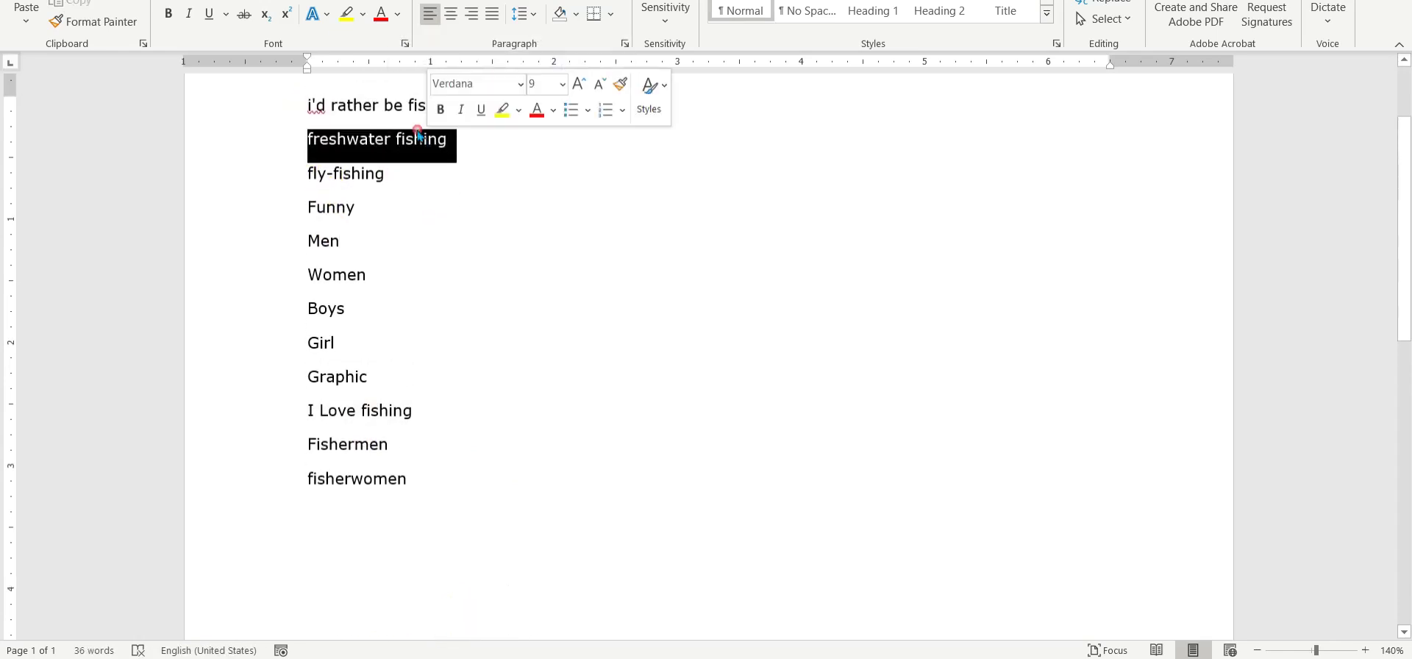
pyautogui.click(425, 278)
pyautogui.scroll(-3, 441, 295)
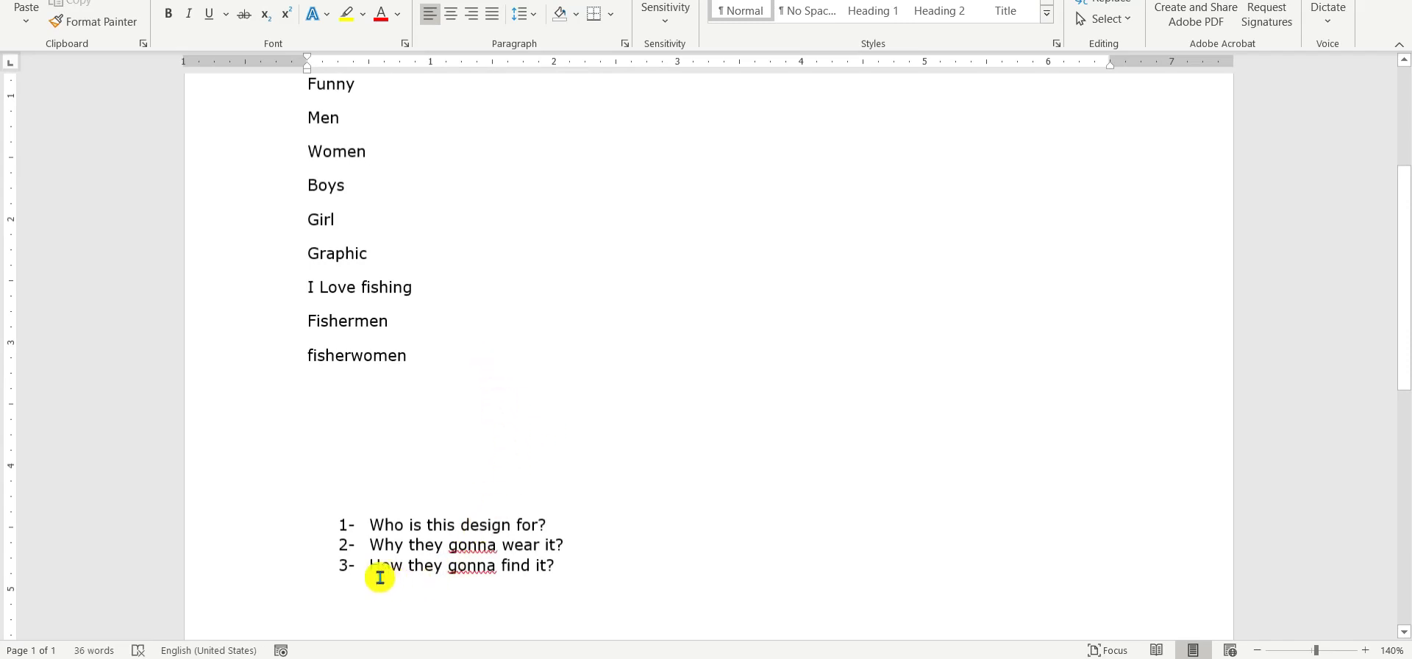
pyautogui.moveTo(374, 573); pyautogui.dragTo(525, 573)
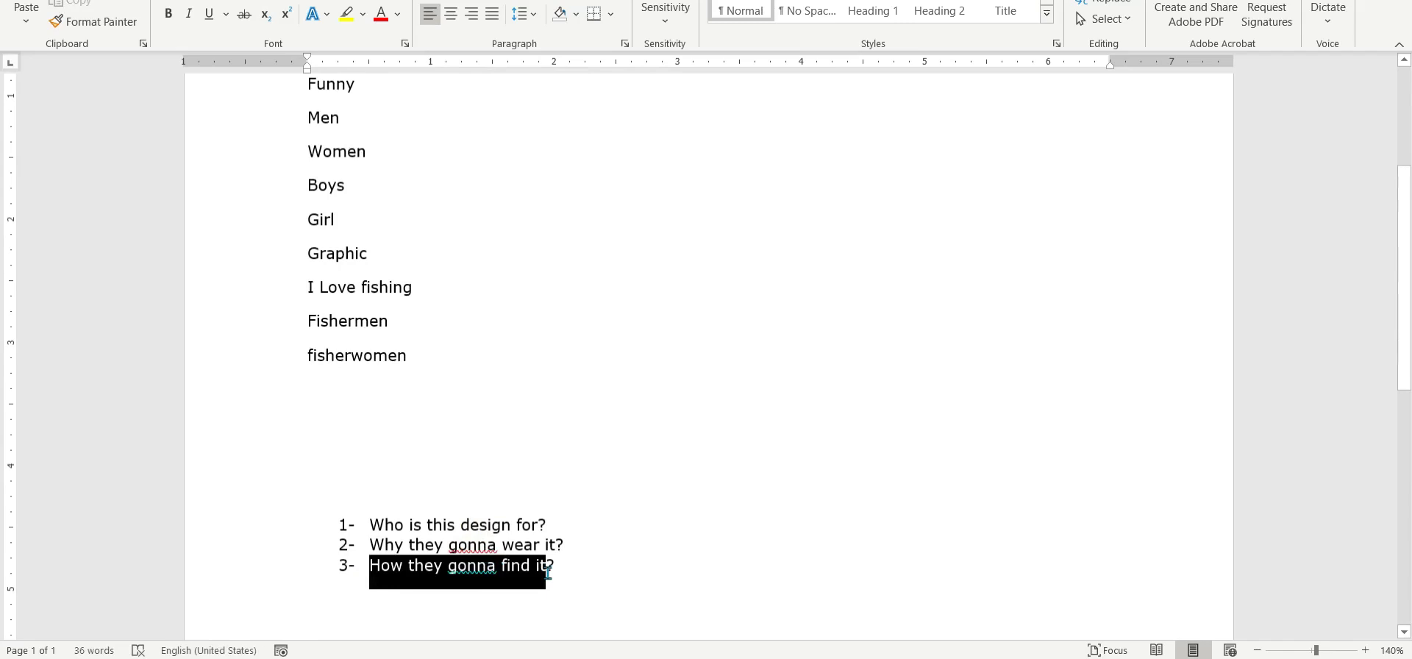
pyautogui.click(614, 356)
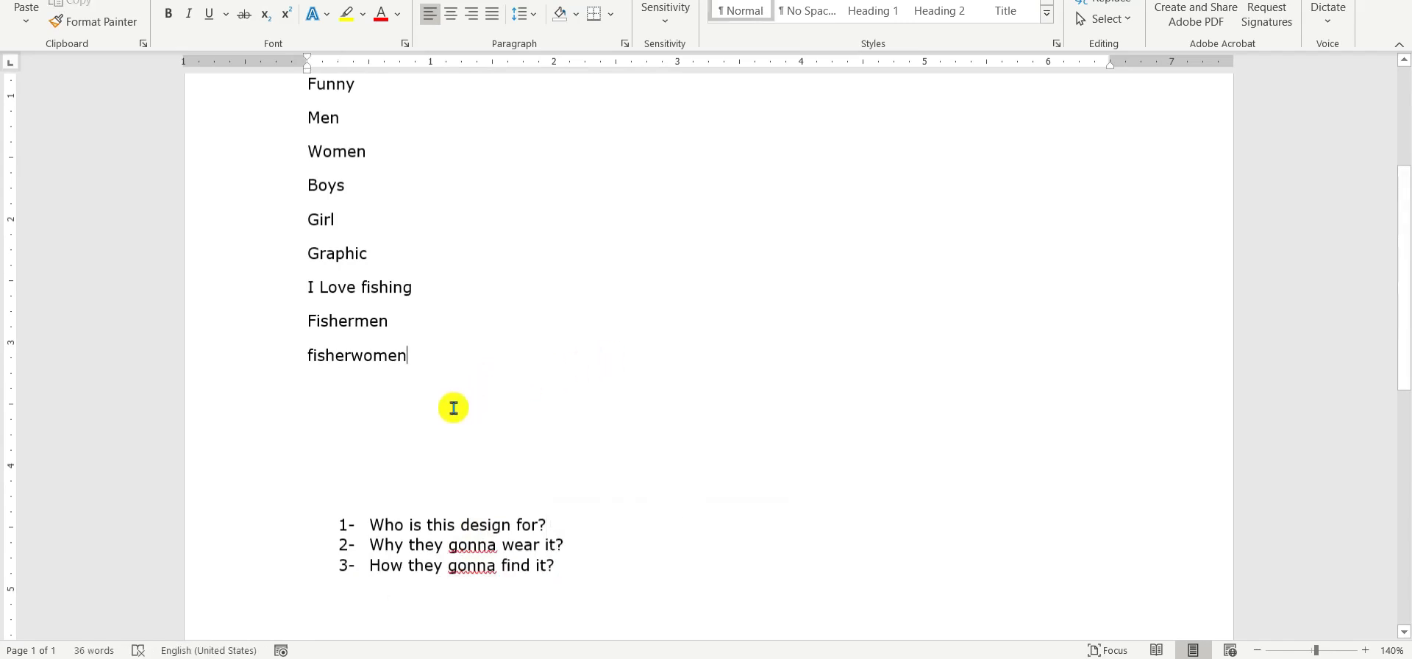
pyautogui.scroll(3, 495, 366)
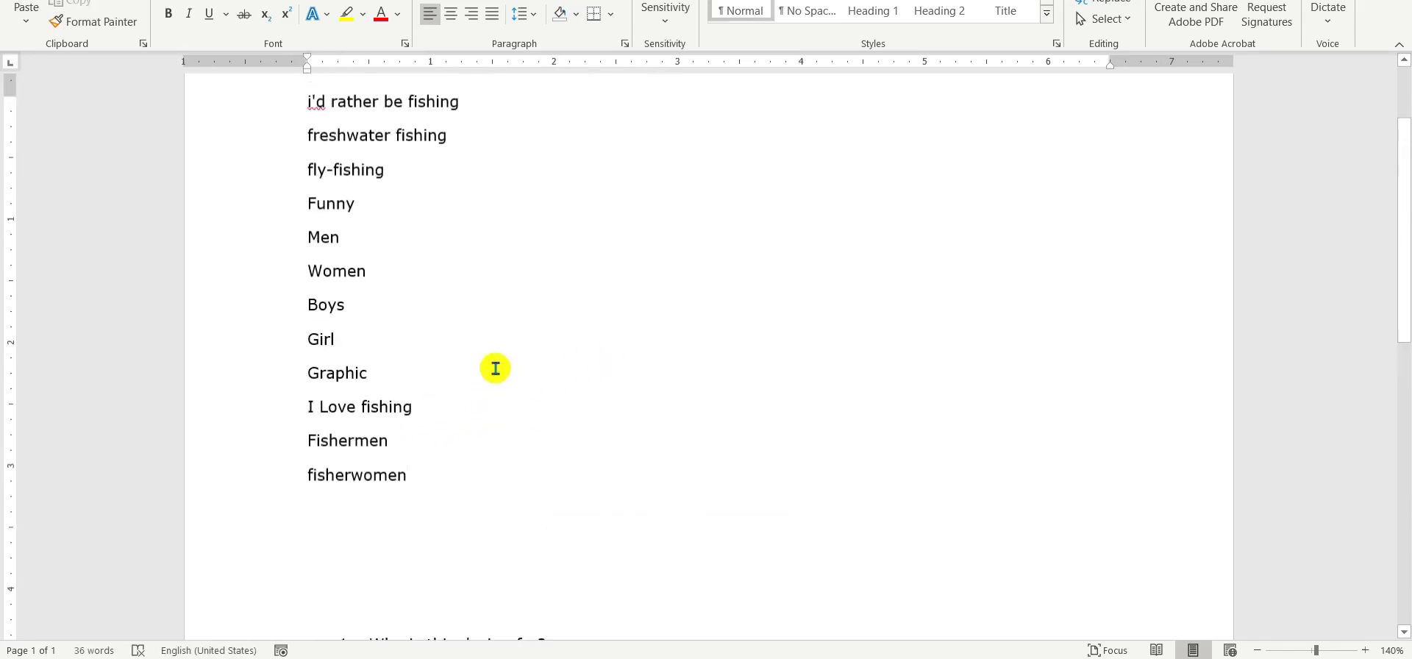
pyautogui.doubleClick(320, 204)
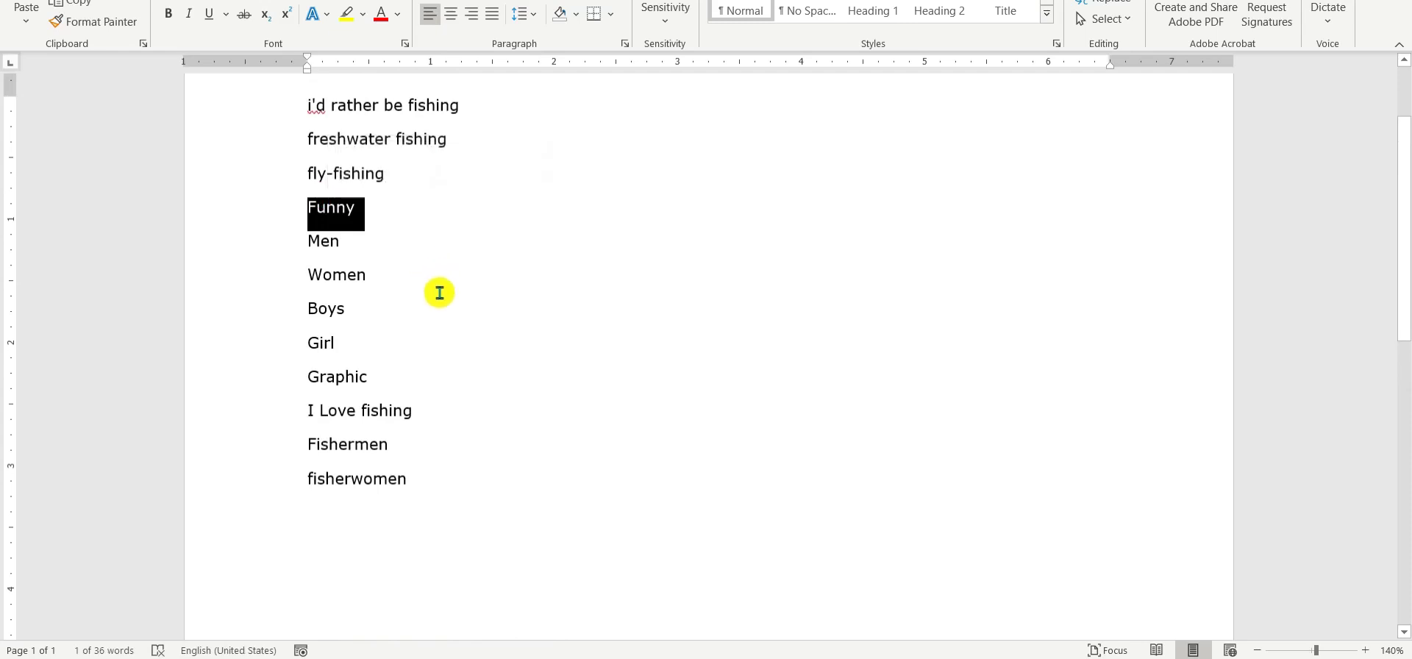
# Switch back to the Keyword Tool Dominator fishing tshirt keyword results.
pyautogui.click(604, 655)
pyautogui.click(533, 610)
pyautogui.scroll(1, 487, 345)
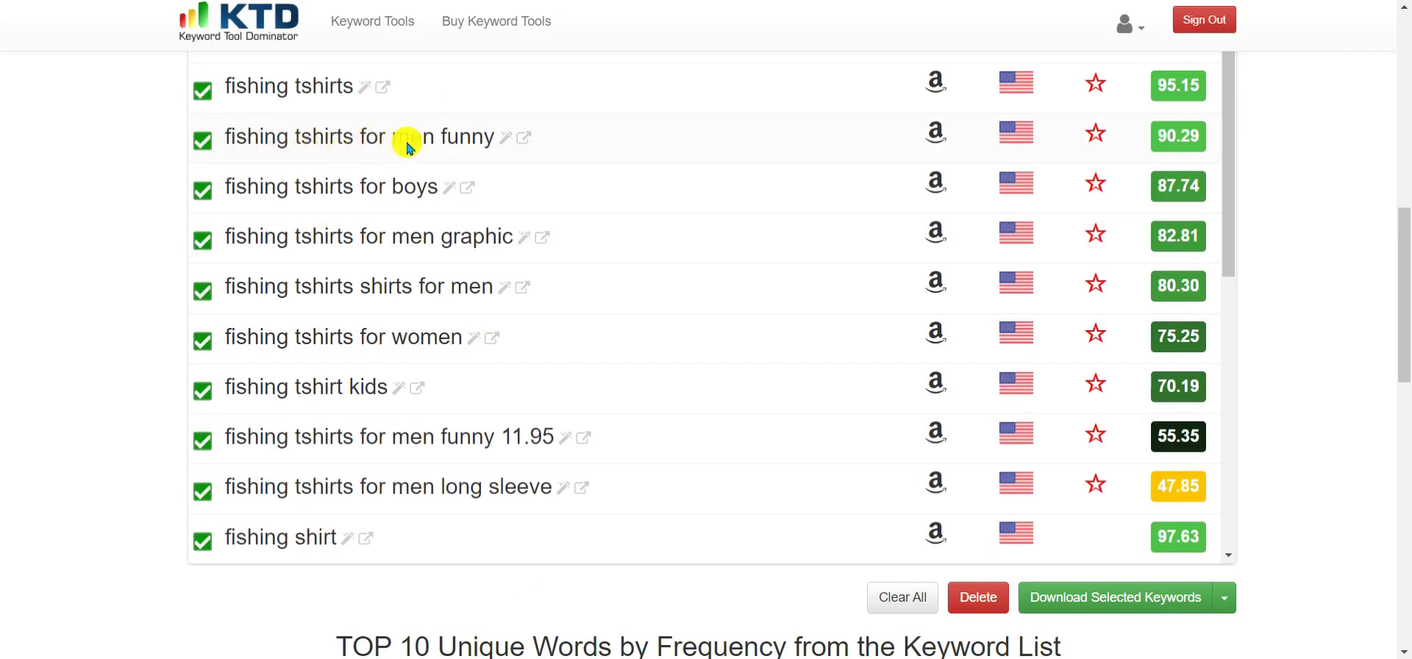
# Scroll over the 23 Amazon fishing tshirt keywords, then return to the Word list.
pyautogui.scroll(4, 519, 152)
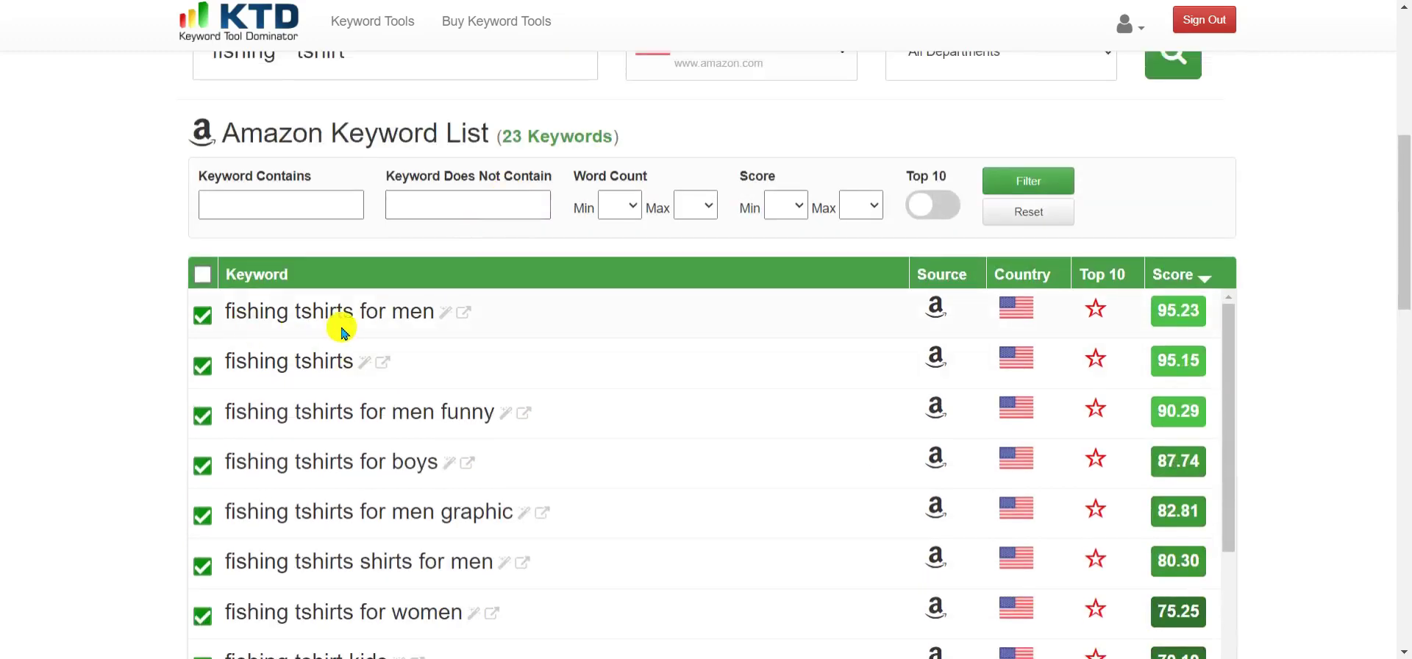
pyautogui.scroll(-2, 541, 430)
pyautogui.scroll(-4, 425, 452)
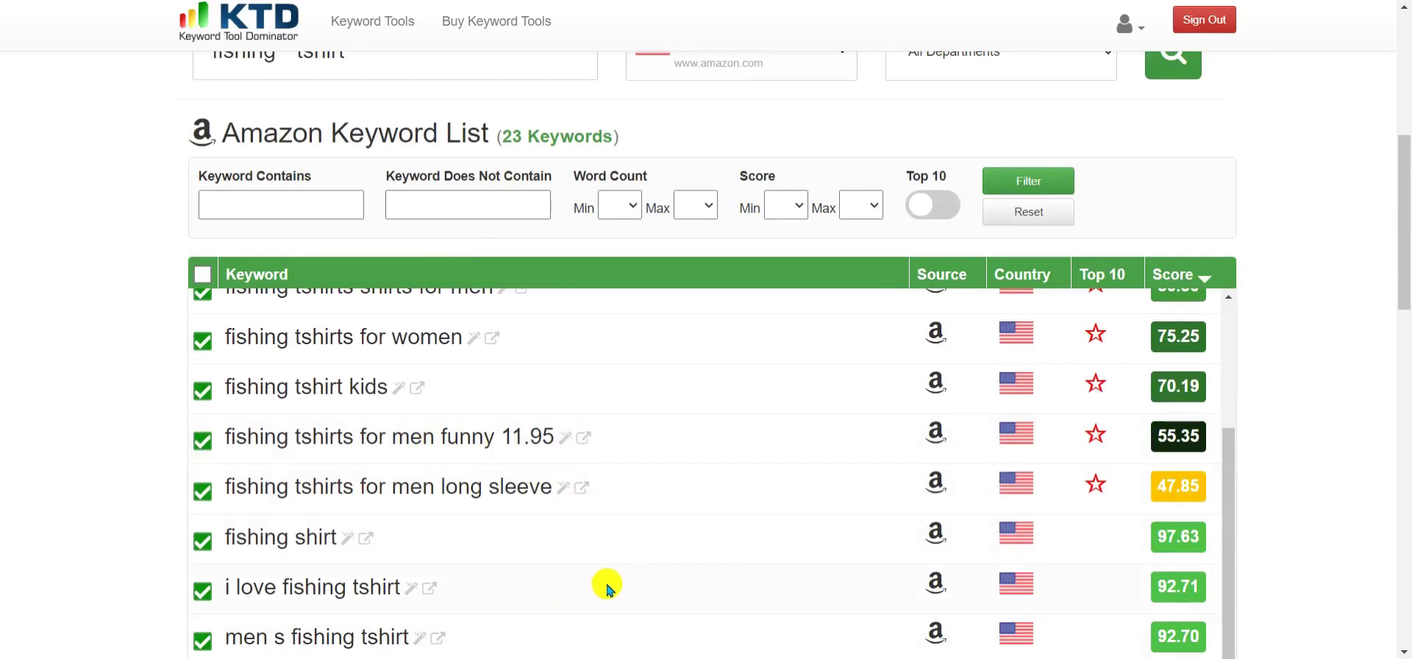
pyautogui.hotkey('alt', 'Tab')
pyautogui.scroll(3, 518, 420)
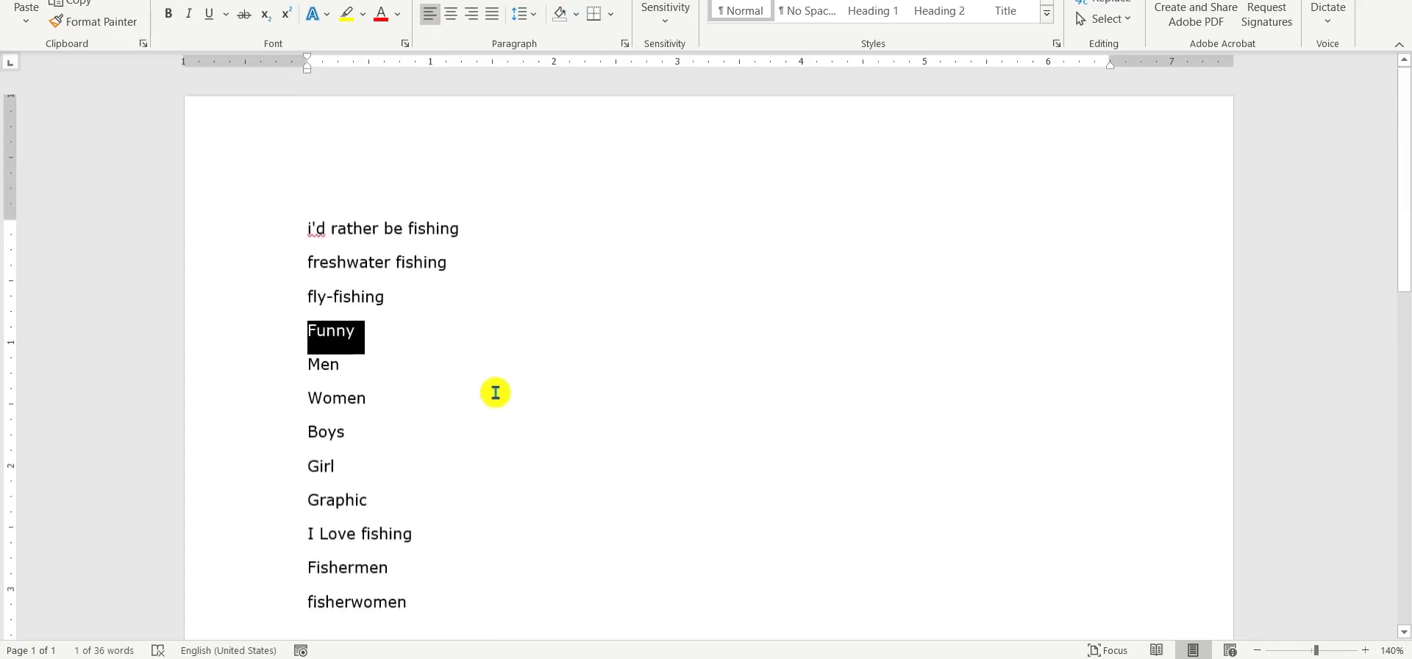
pyautogui.moveTo(304, 226); pyautogui.dragTo(454, 223)
pyautogui.click(407, 233)
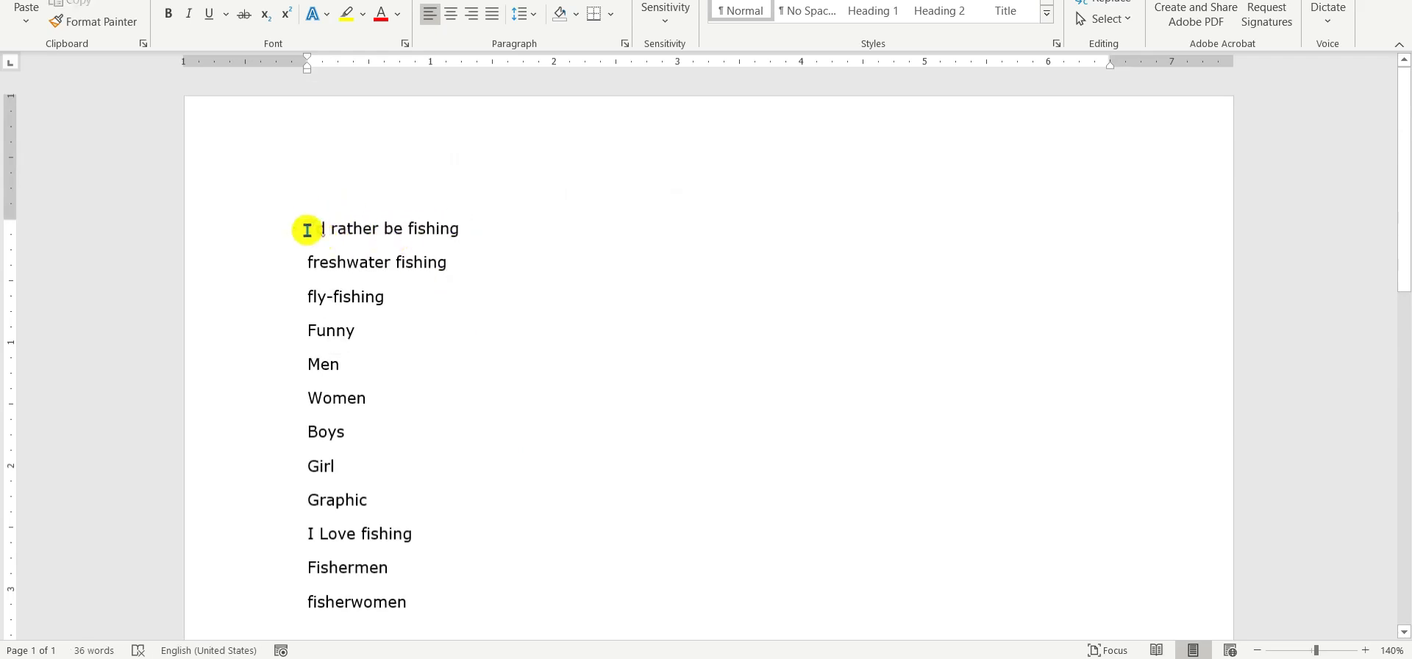
pyautogui.moveTo(306, 226); pyautogui.dragTo(444, 218)
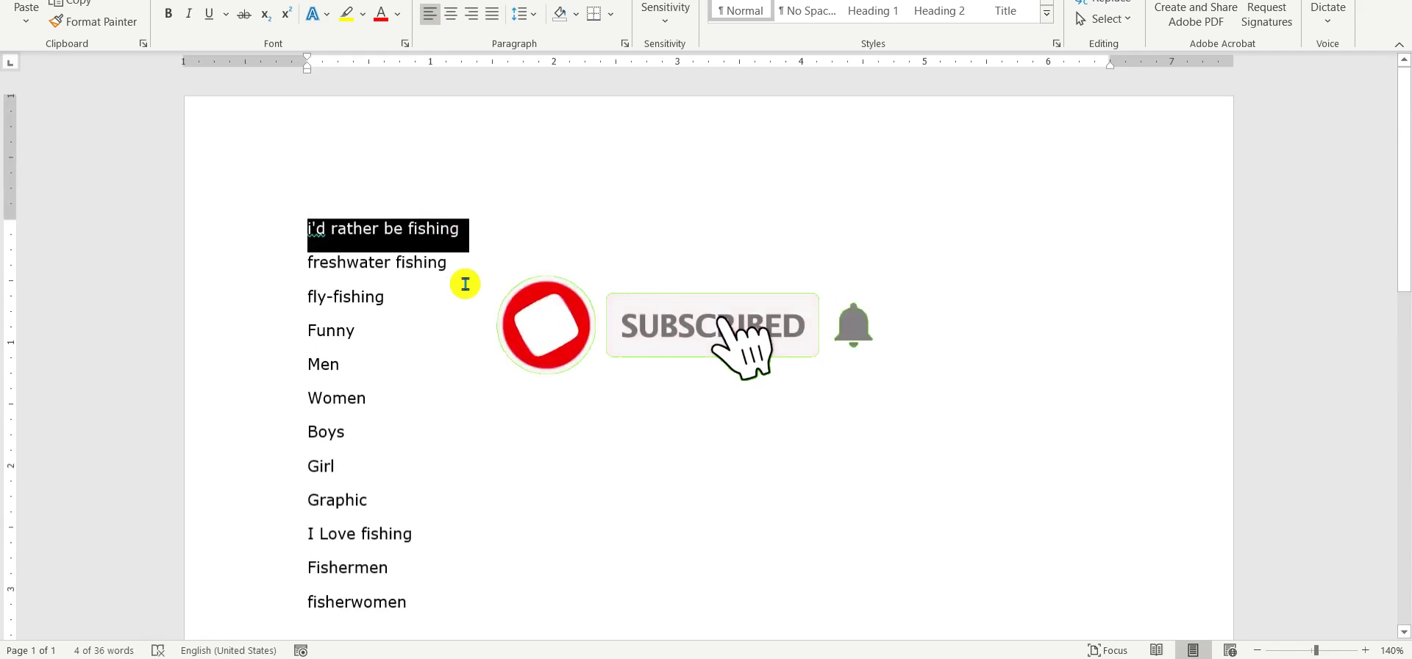
pyautogui.click(312, 230)
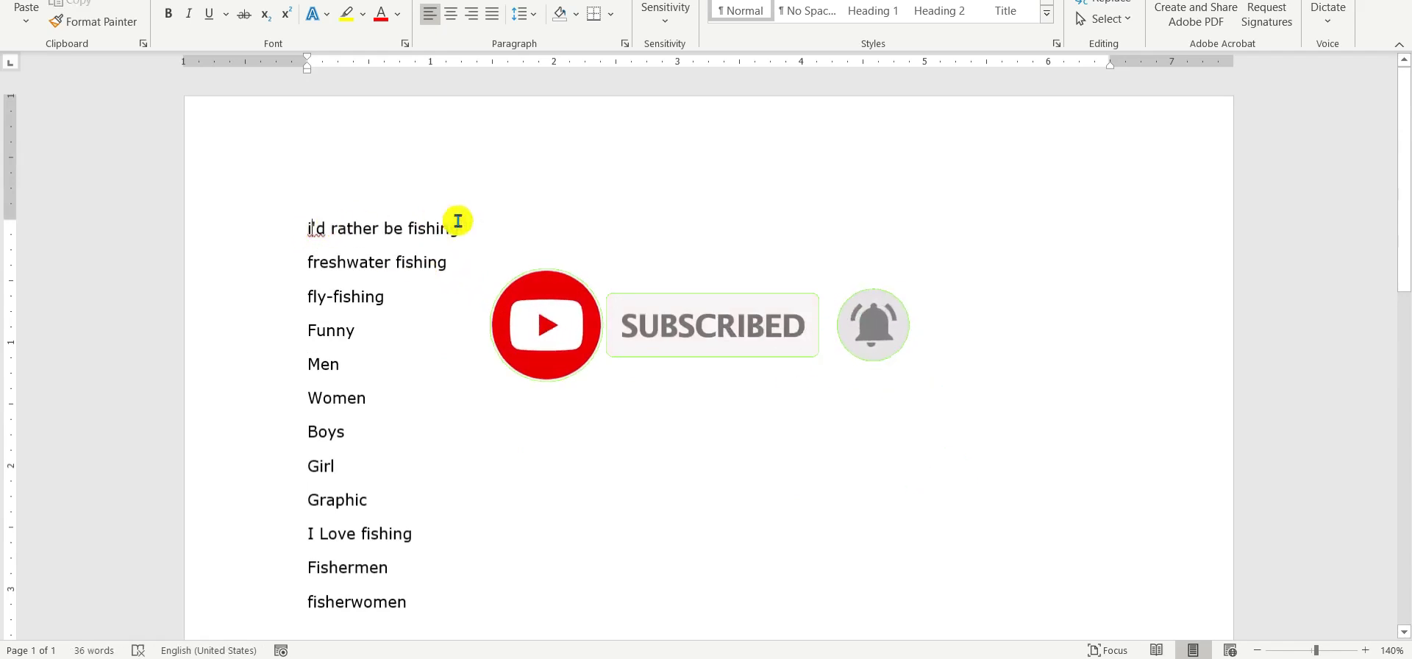
pyautogui.moveTo(306, 228); pyautogui.dragTo(458, 228)
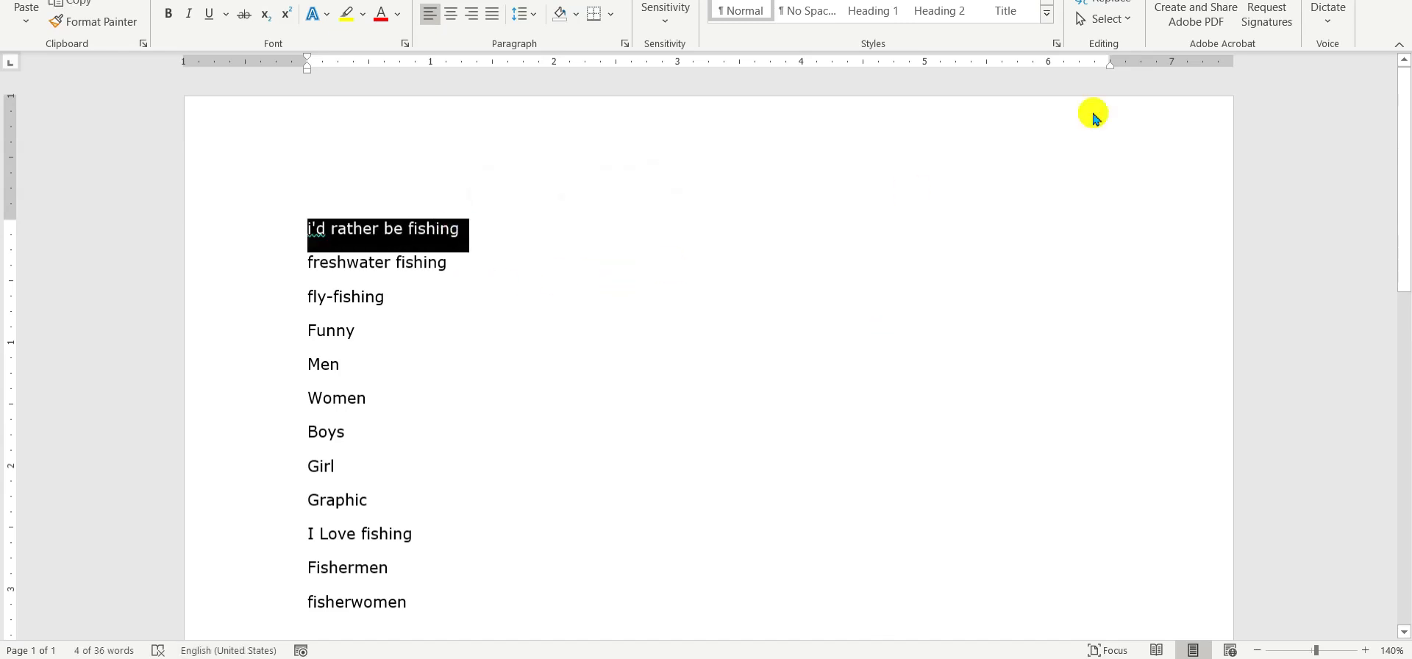
pyautogui.scroll(-1, 797, 313)
pyautogui.click(797, 312)
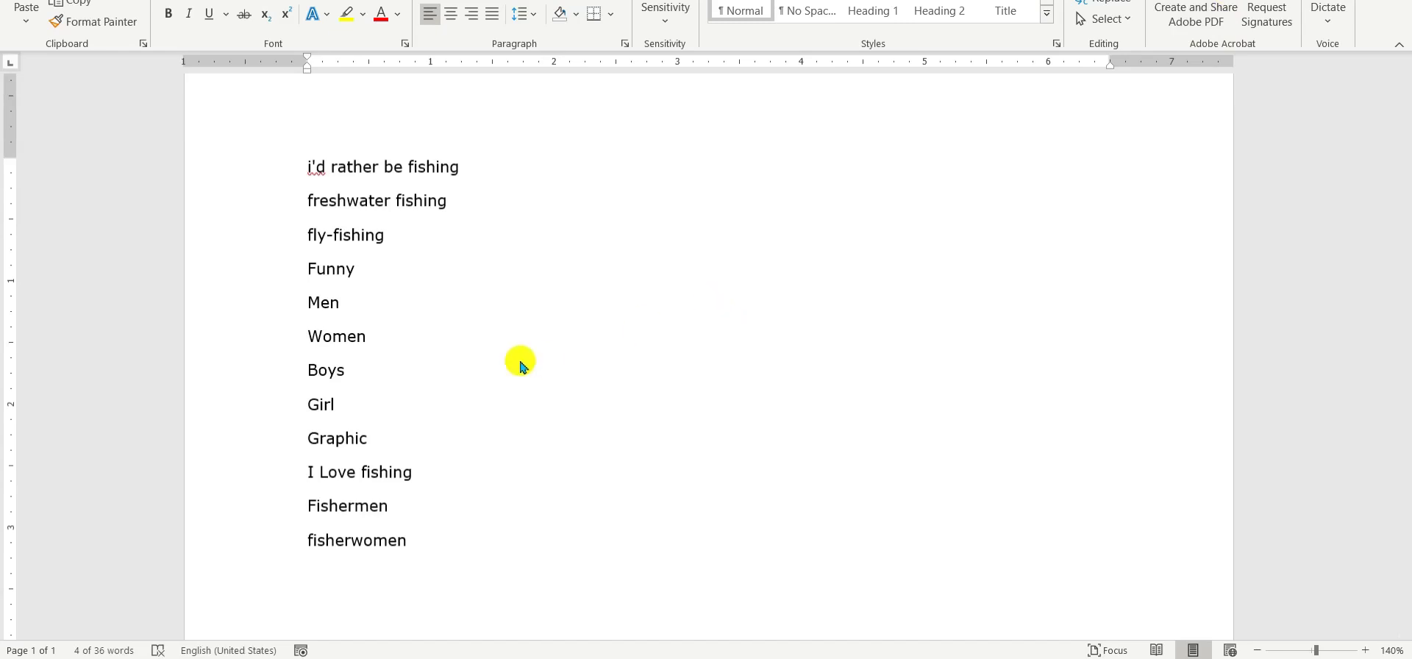